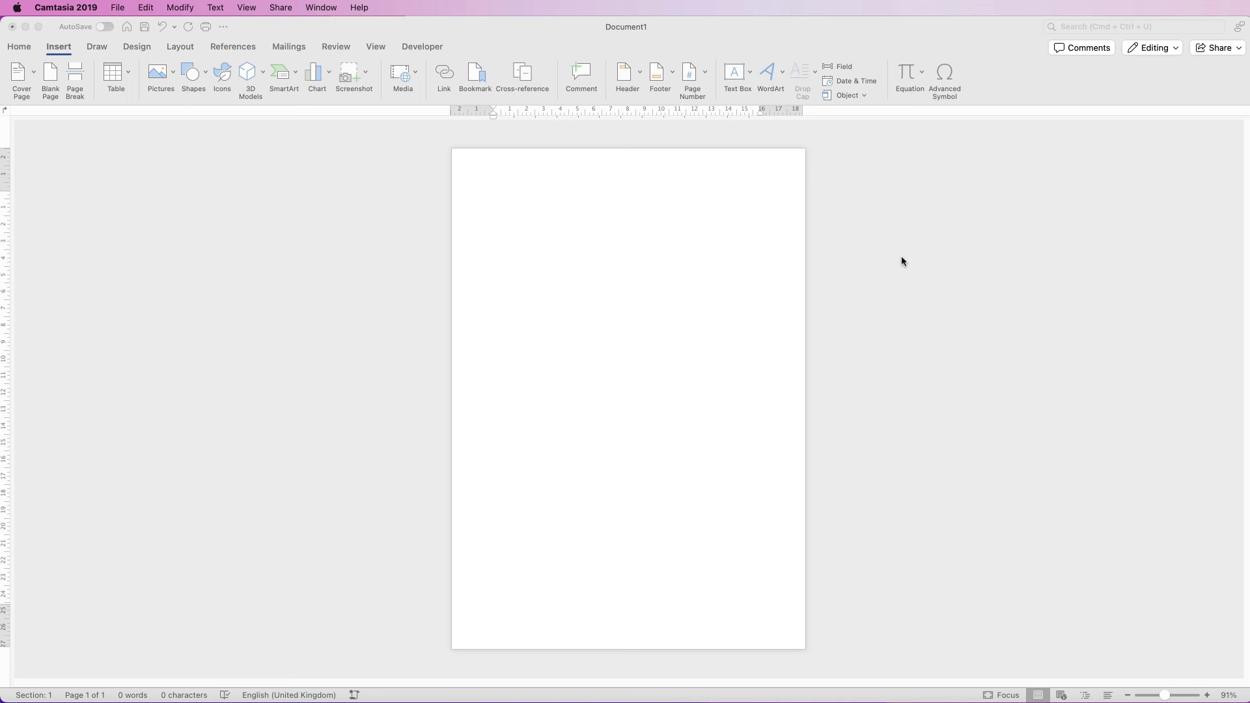
Open the Pink Flowers folder in a new Finder window next to the Word document
click(856, 280)
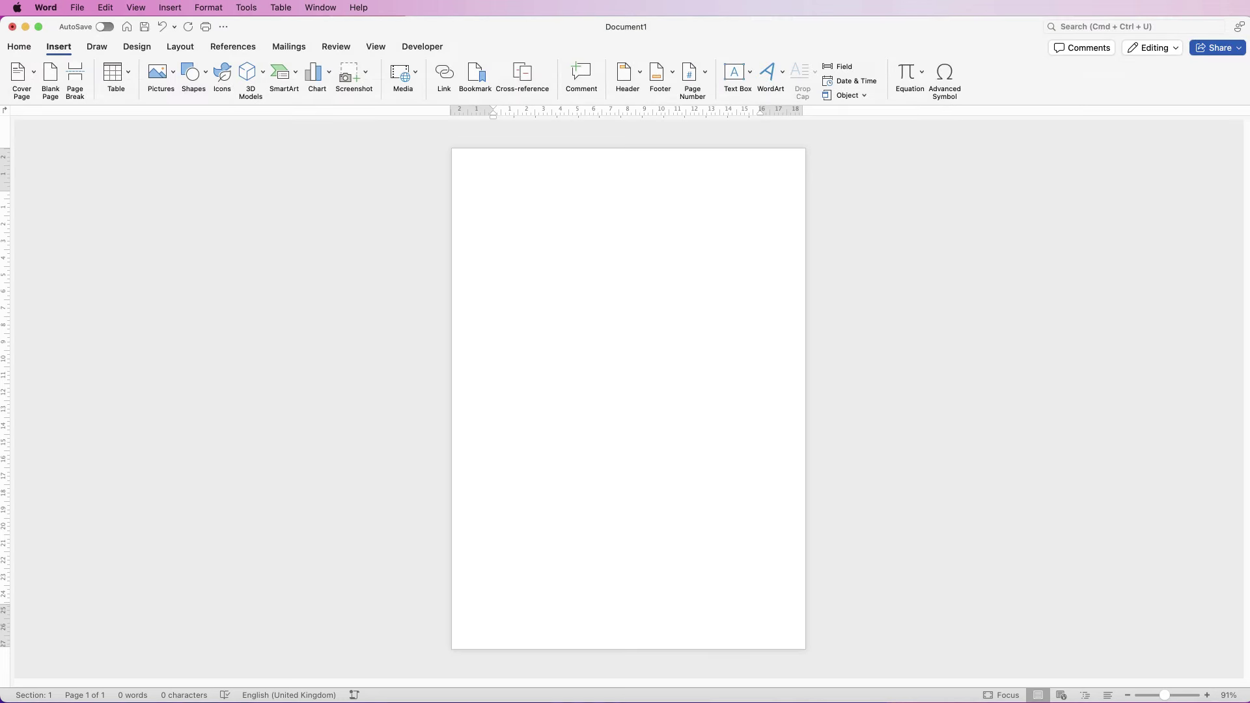
key(super+Tab)
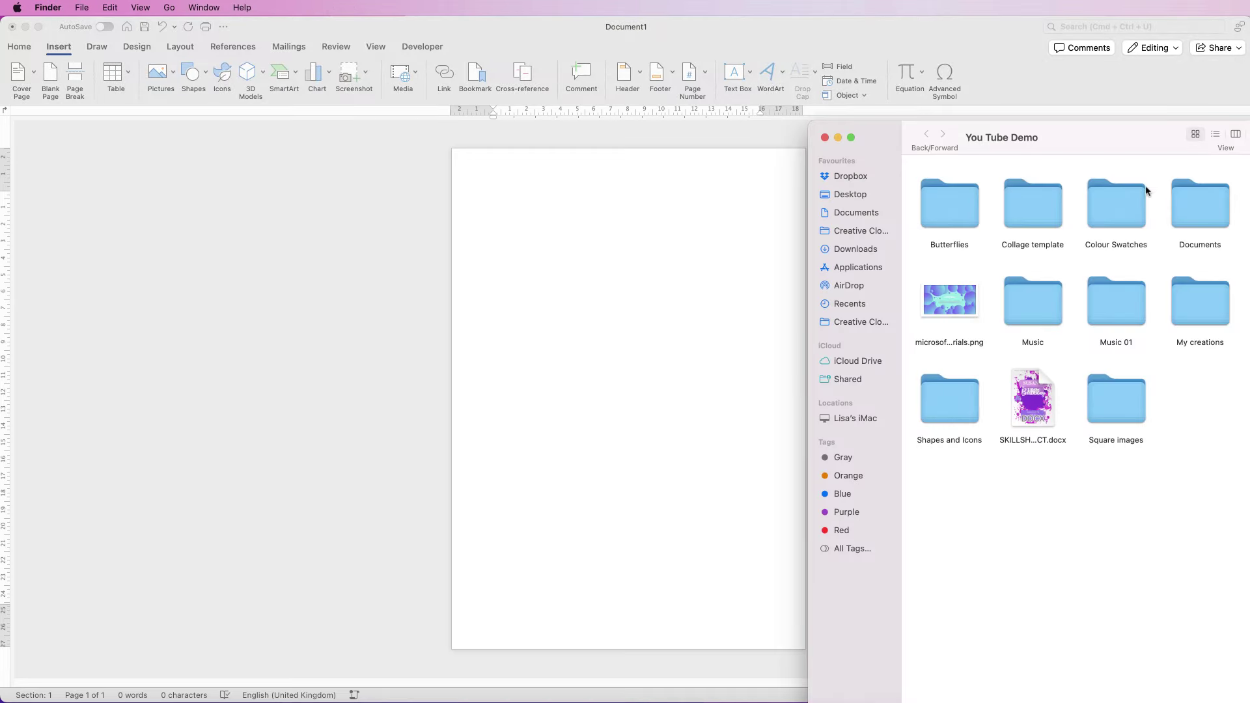
double_click(1109, 142)
double_click(885, 224)
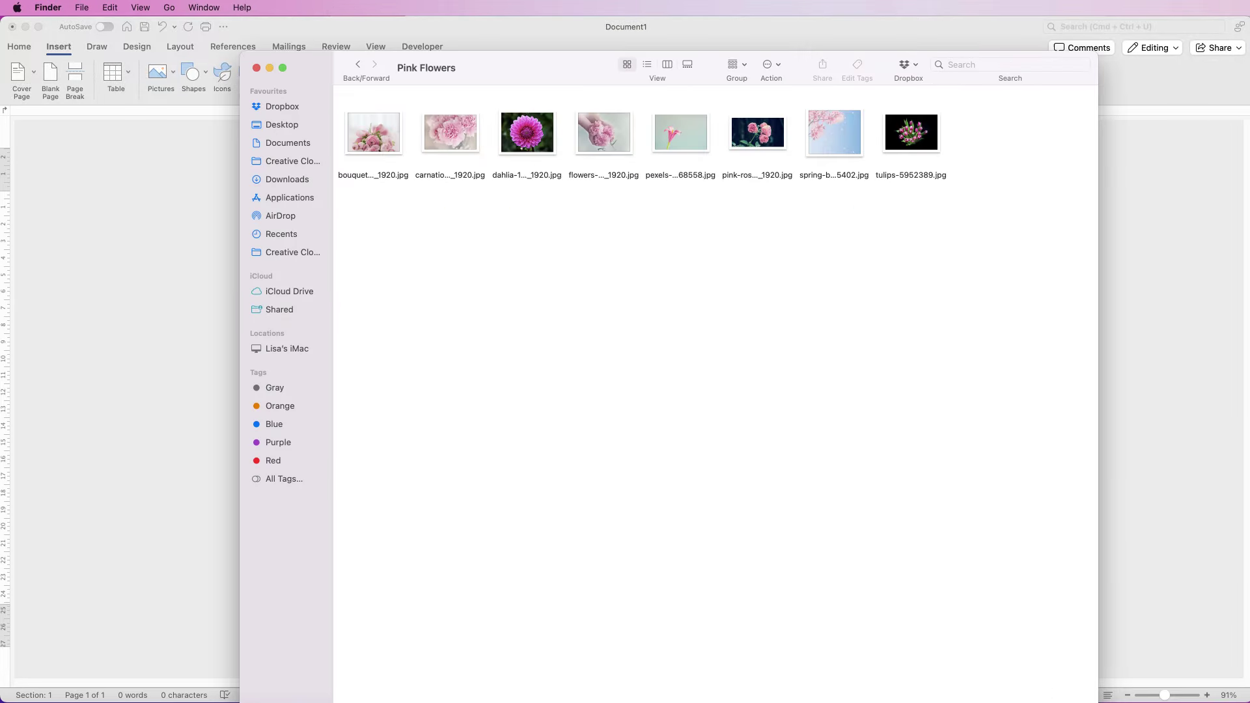
Shrink and reposition the Finder window, then drag all eight flower images onto the Word page
drag(1098, 702, 972, 489)
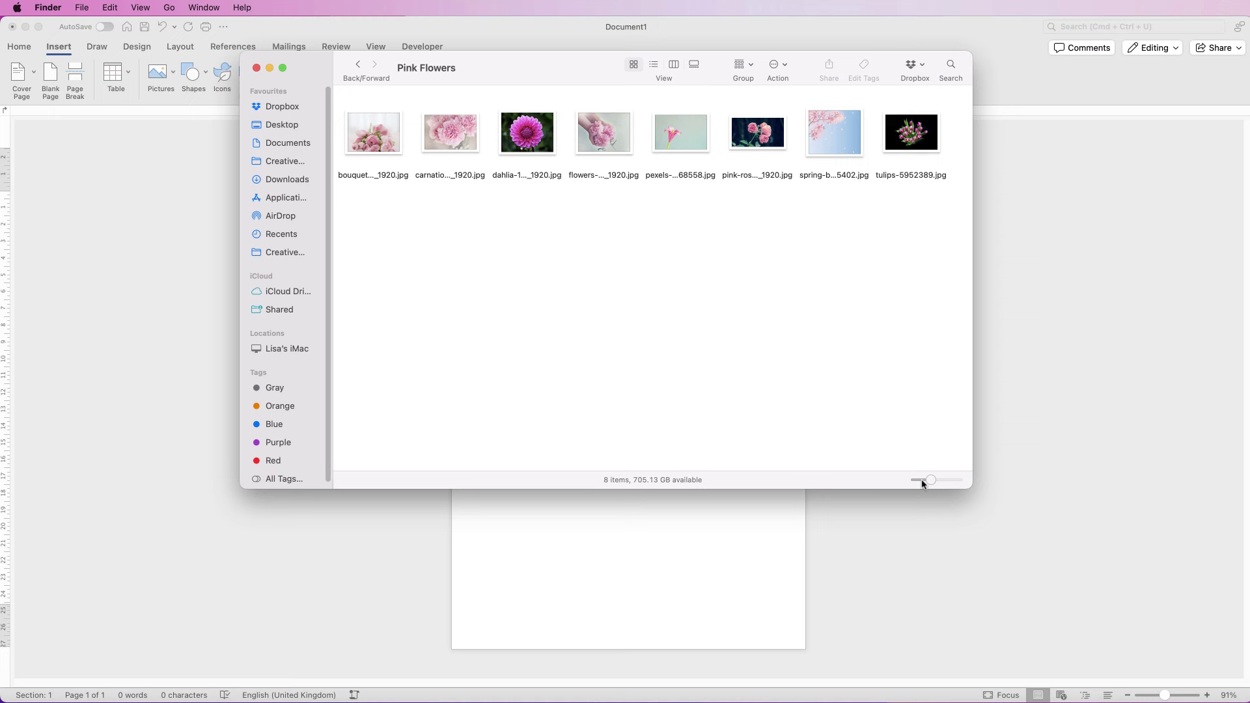
drag(555, 65, 689, 62)
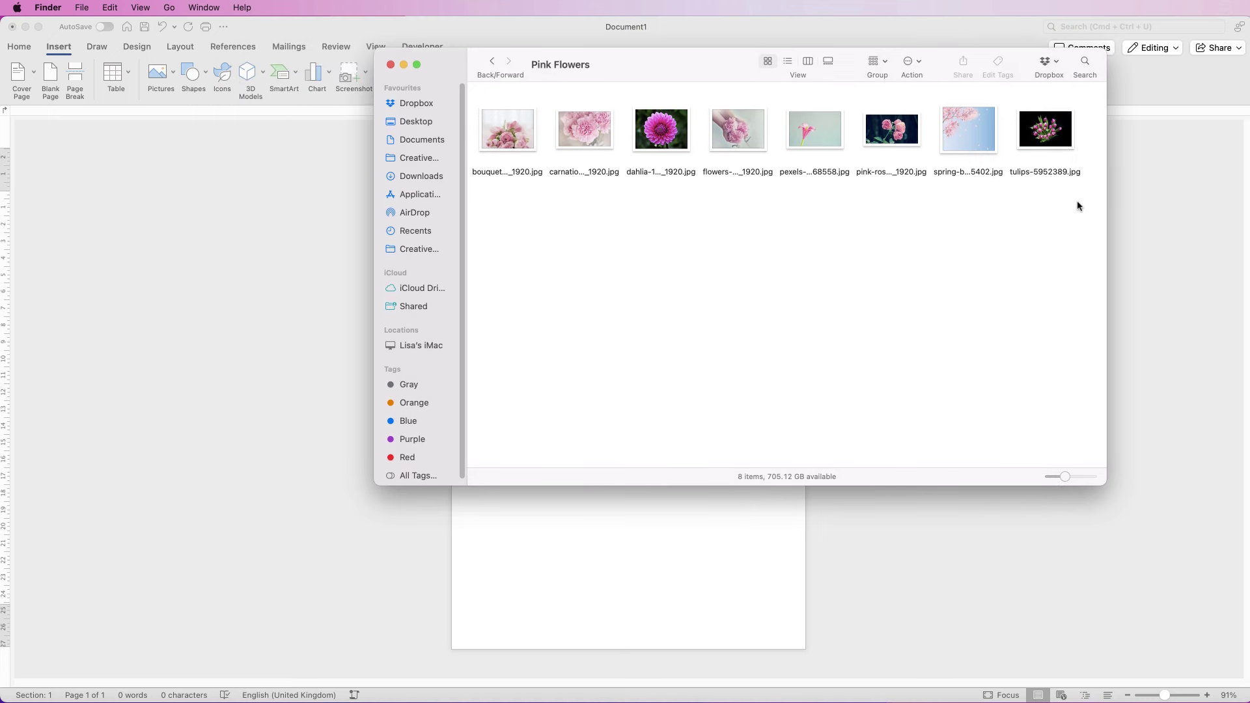
drag(1078, 205, 495, 137)
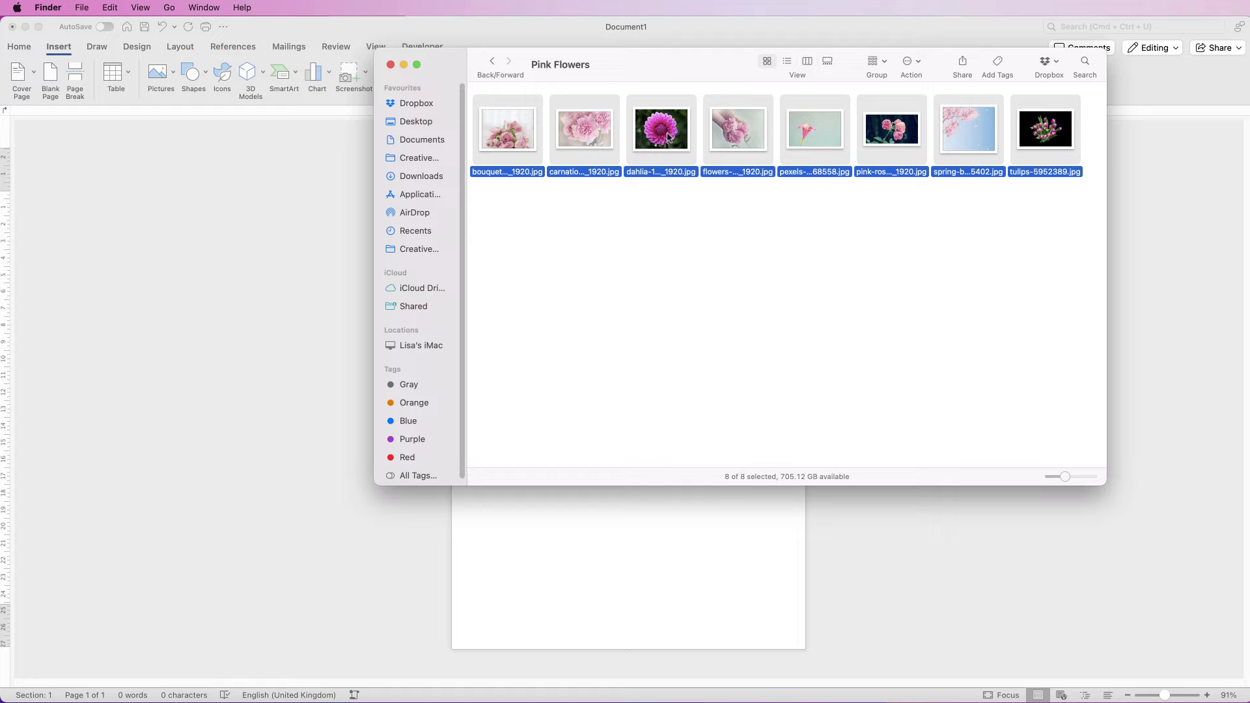
drag(667, 135, 474, 546)
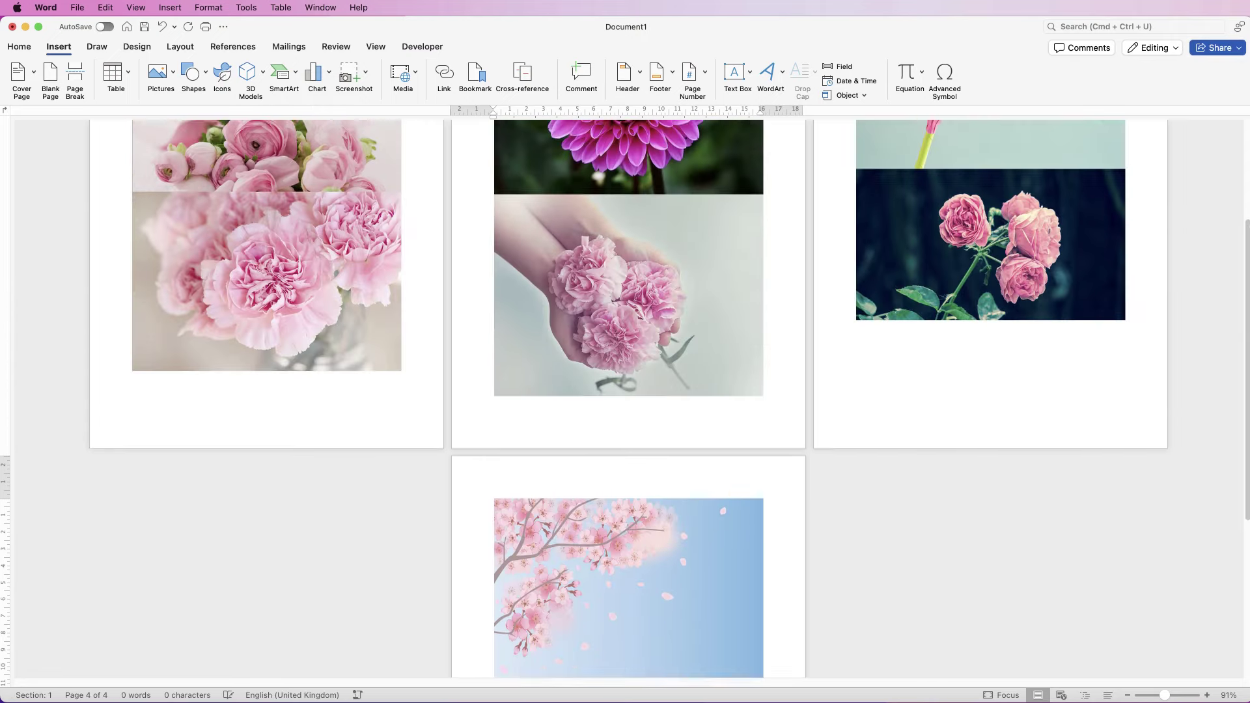
Scroll back up to the first pages of the four-page photo document
scroll(488, 359, up, 5)
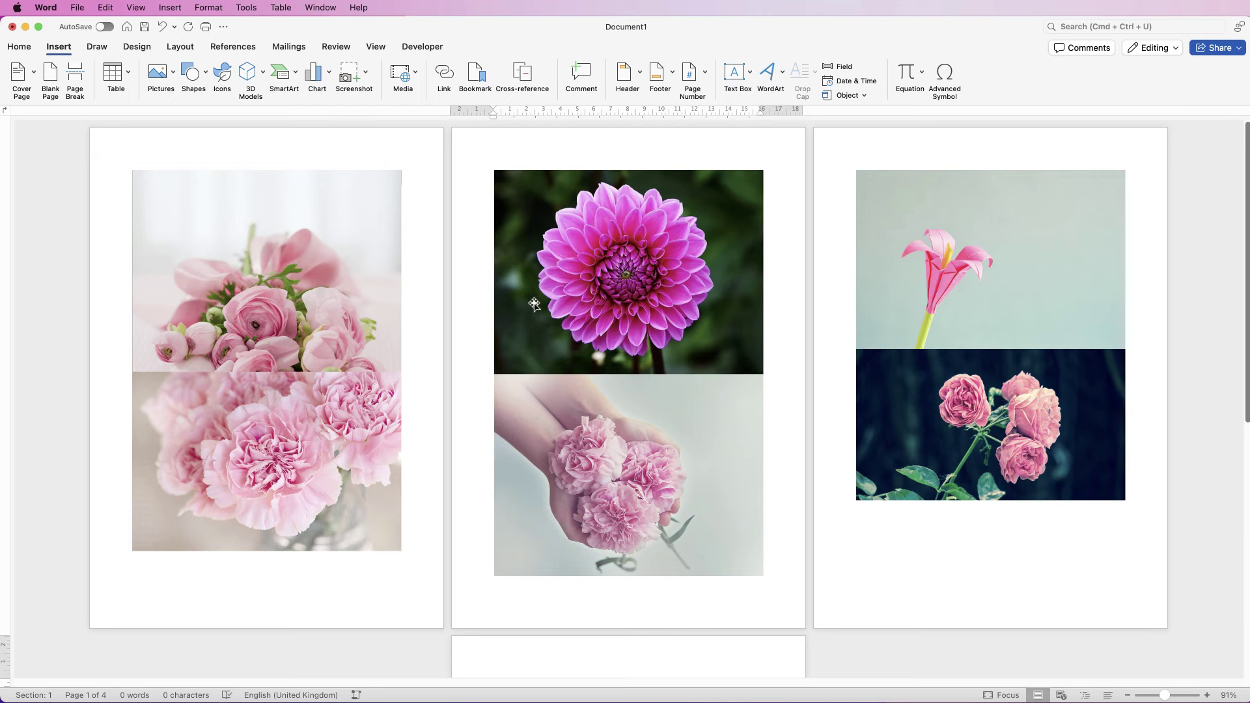
Select the rose bouquet photo at top left and shrink it from the corner handle
click(255, 241)
drag(301, 283, 384, 308)
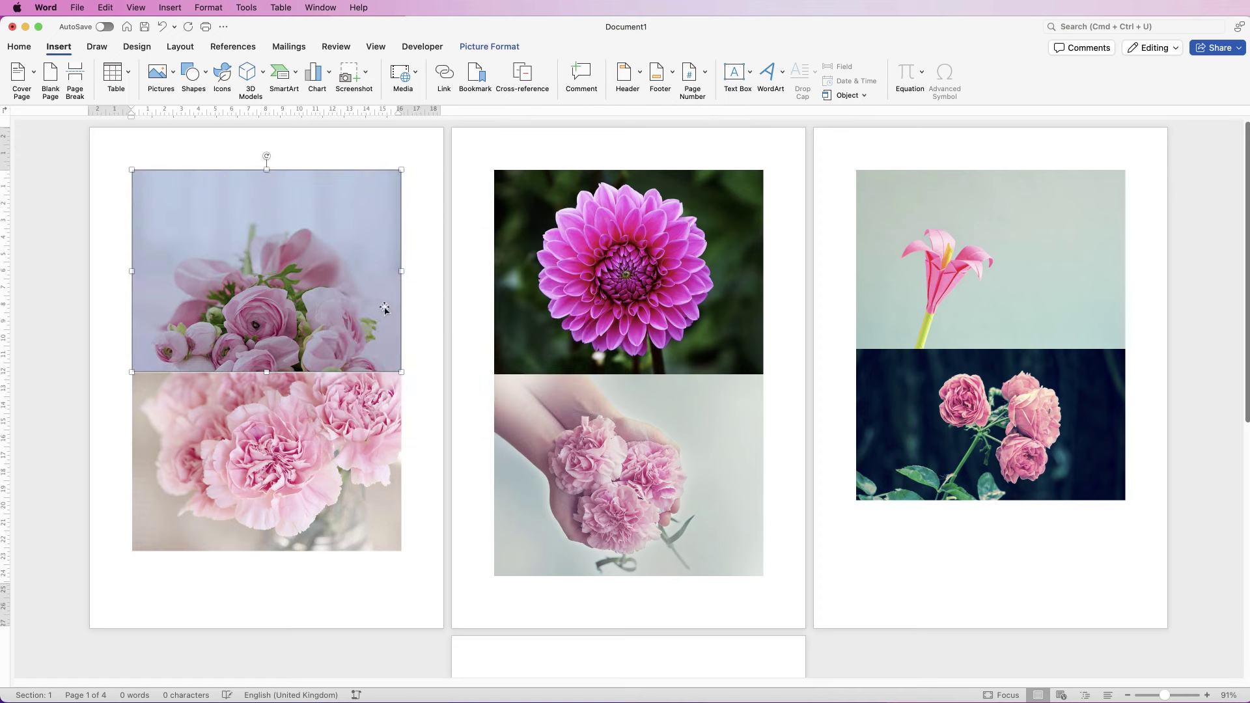
drag(401, 372, 267, 281)
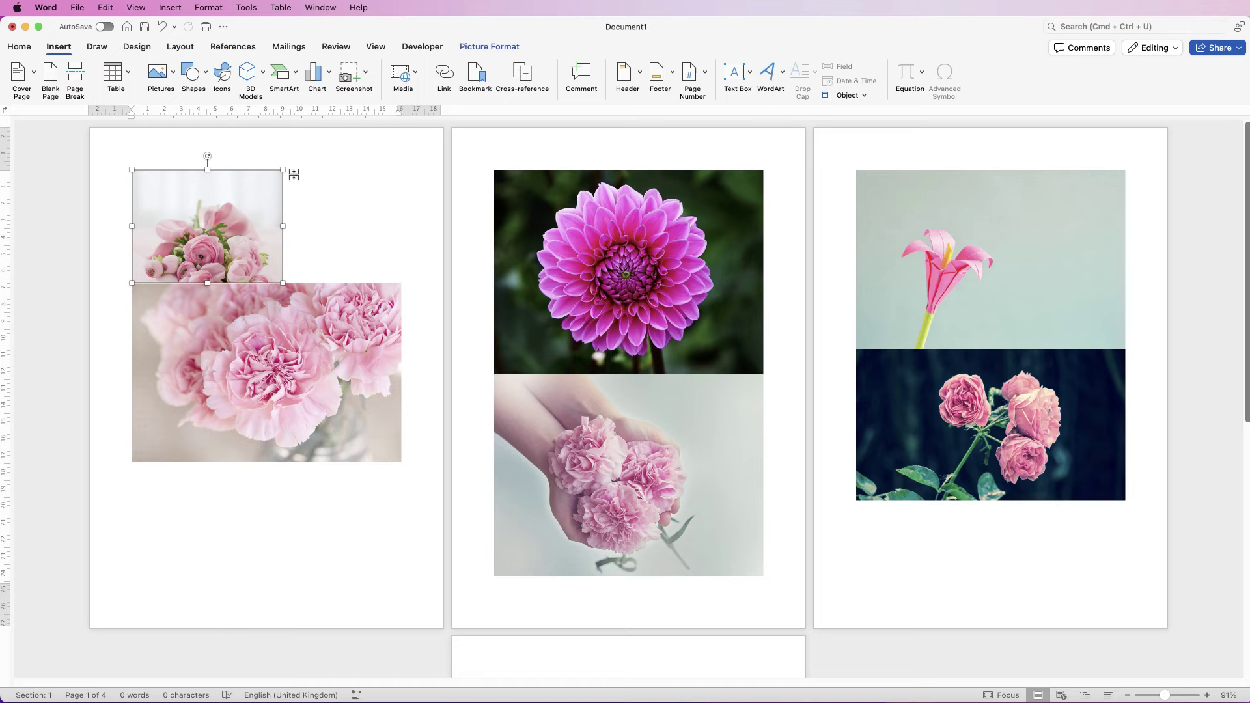
Set the rose photo to In Front of Text wrapping and move it down over the dahlia
click(489, 46)
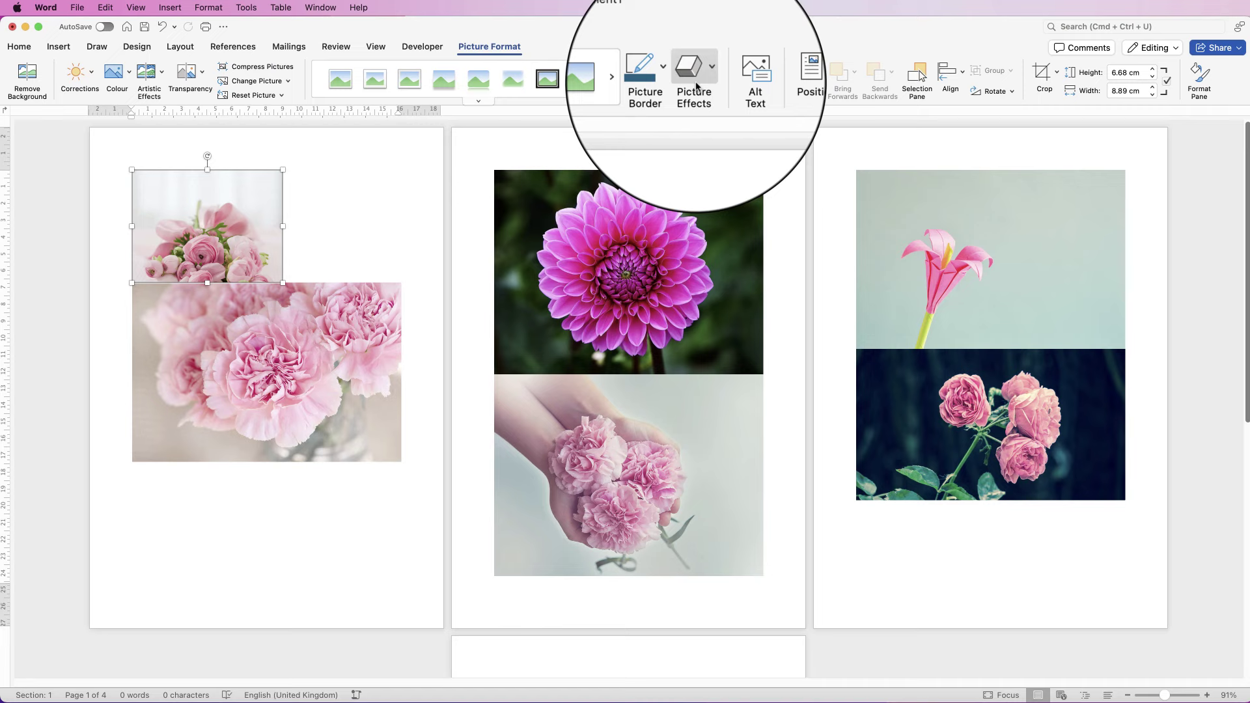
click(807, 75)
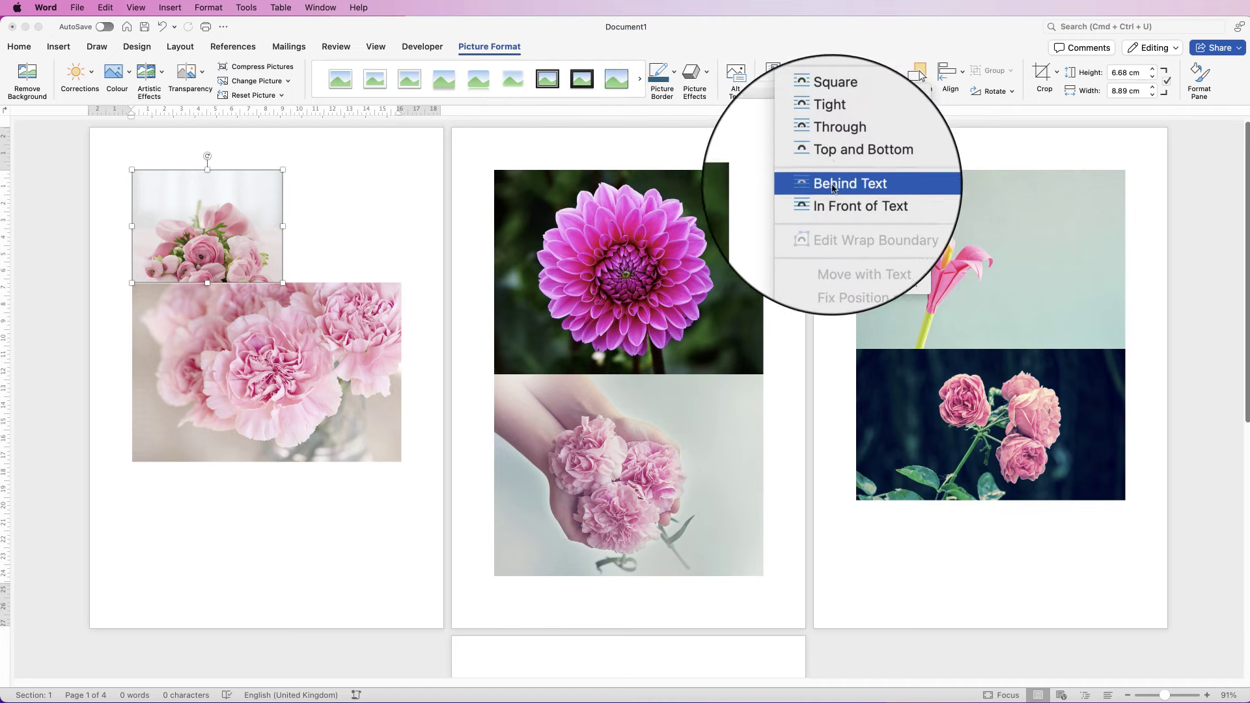
click(837, 206)
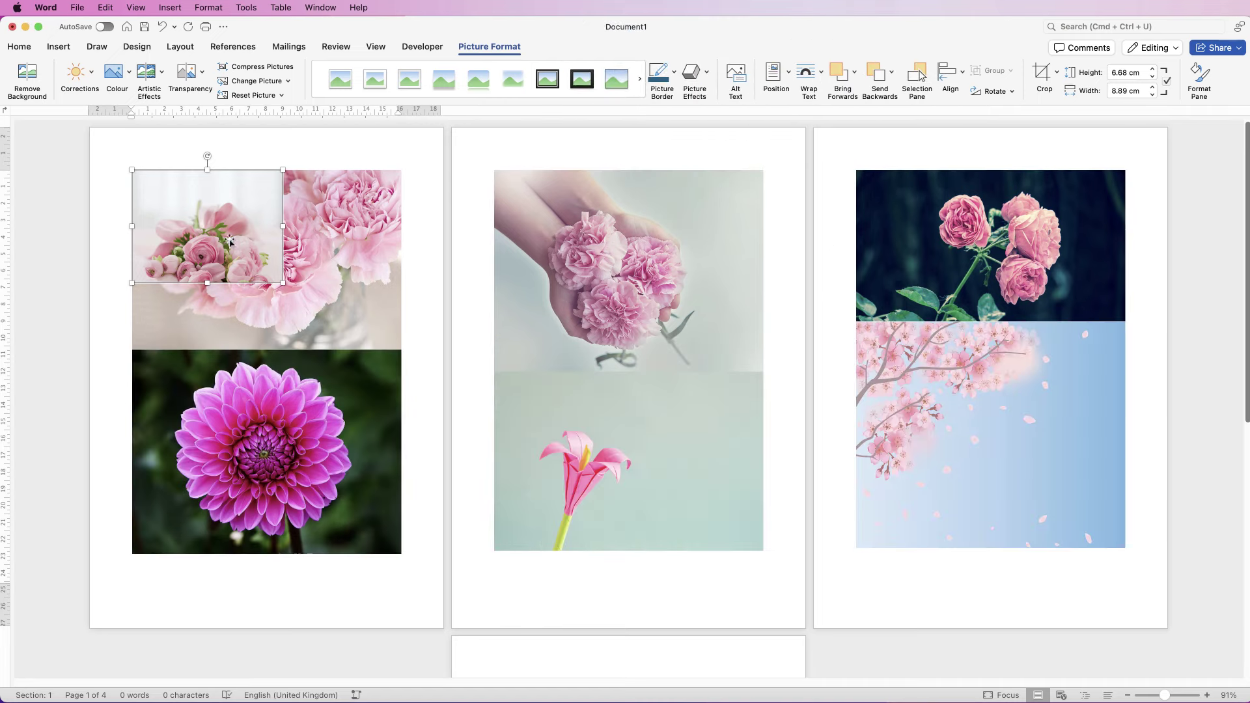
drag(225, 229, 218, 548)
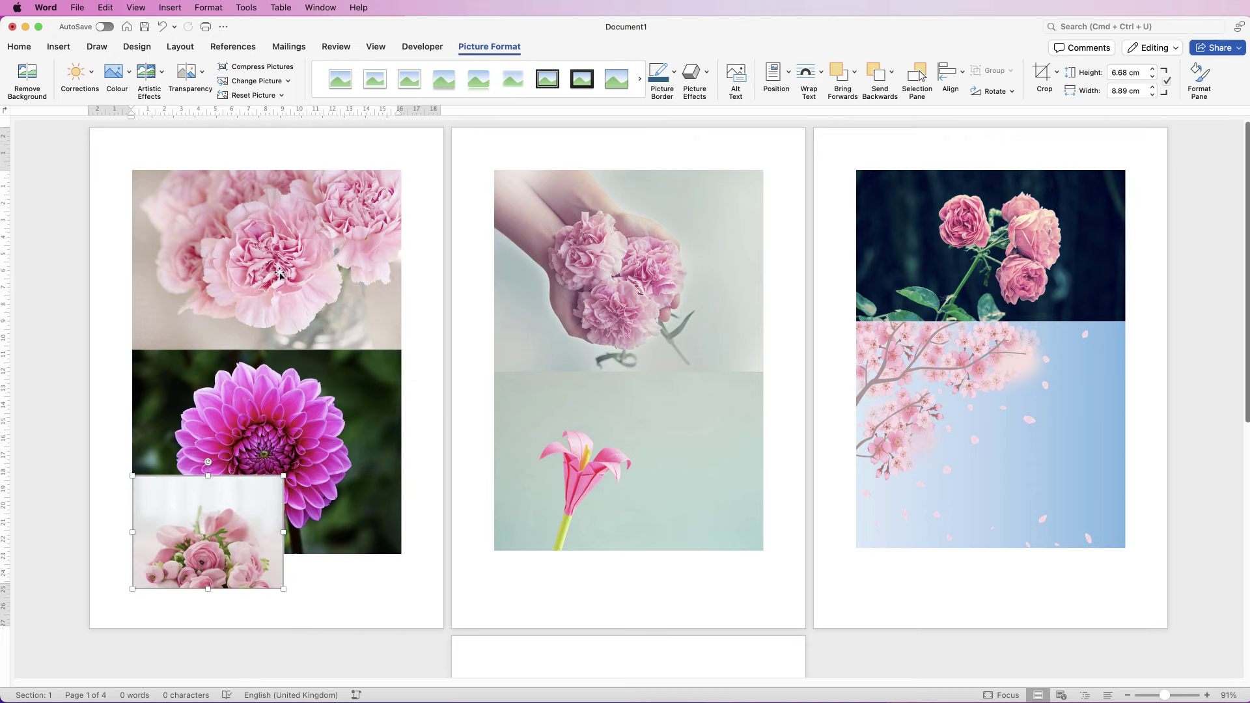
Set the carnation photo to In Front of Text, shrink it, and move it down-left
click(278, 258)
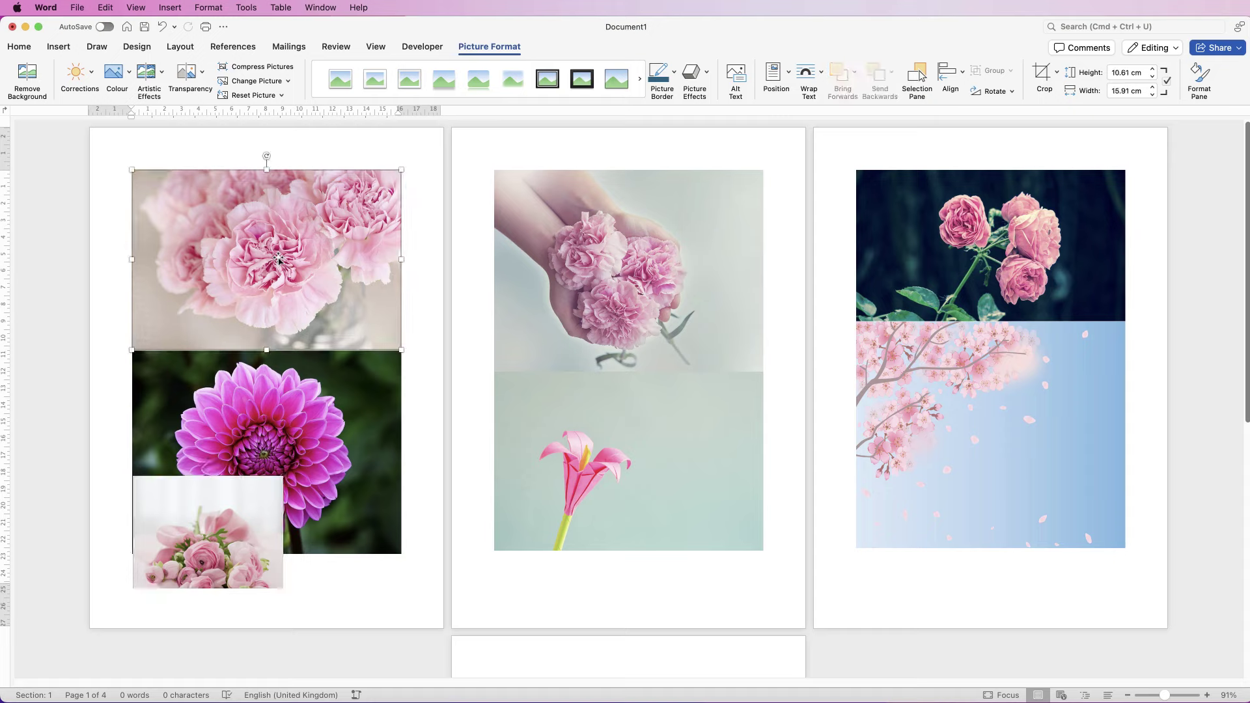
click(807, 74)
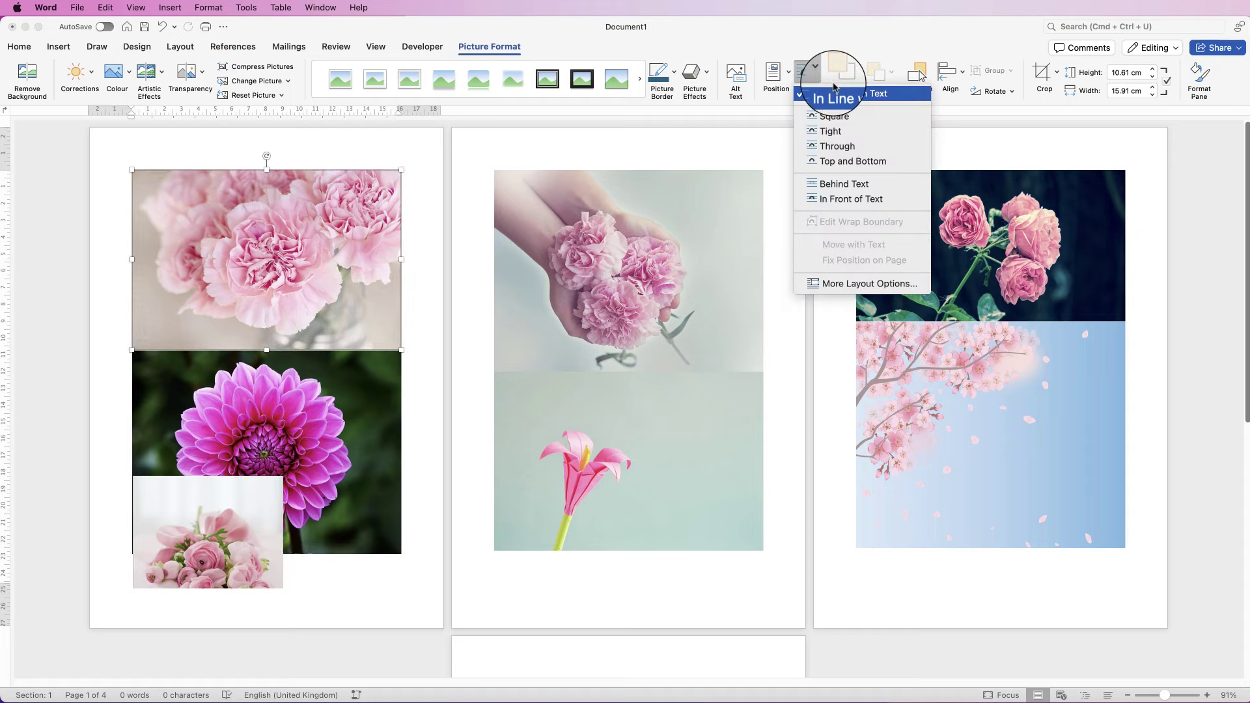
click(842, 200)
drag(401, 192, 304, 255)
drag(240, 323, 232, 419)
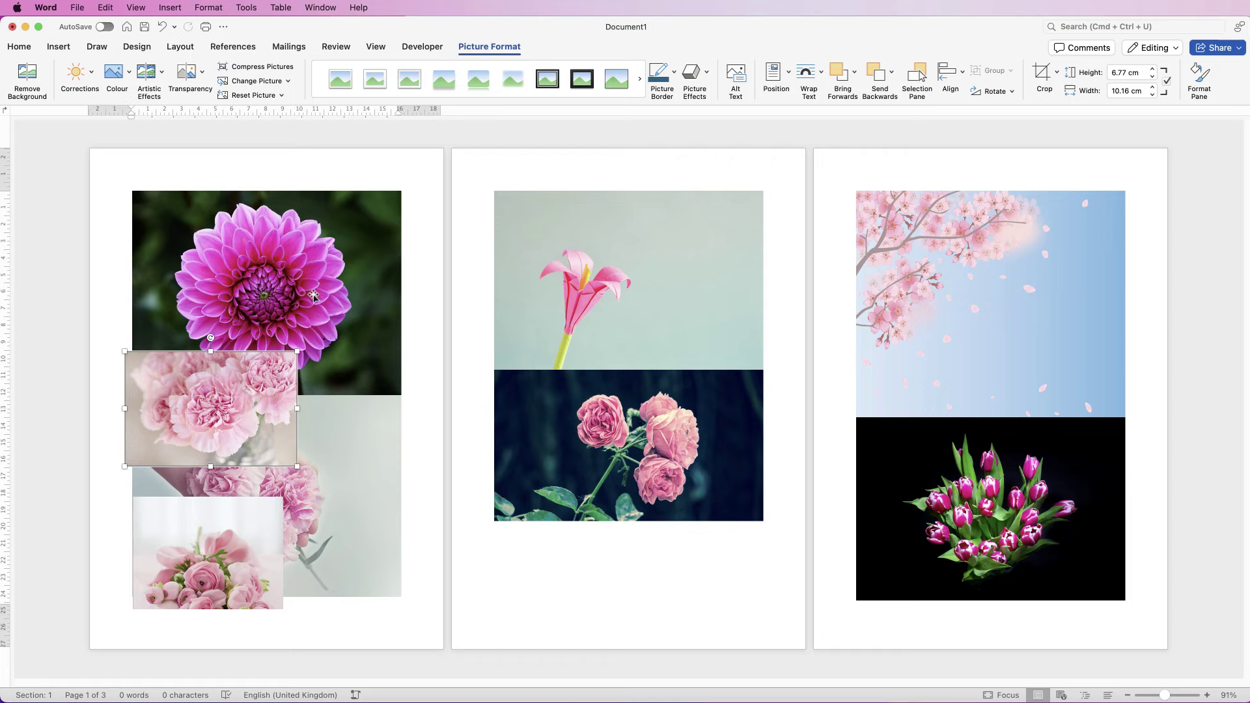
Make the dahlia and other photos float in front of text and move the cherry blossom up-right
click(303, 278)
click(809, 73)
click(847, 199)
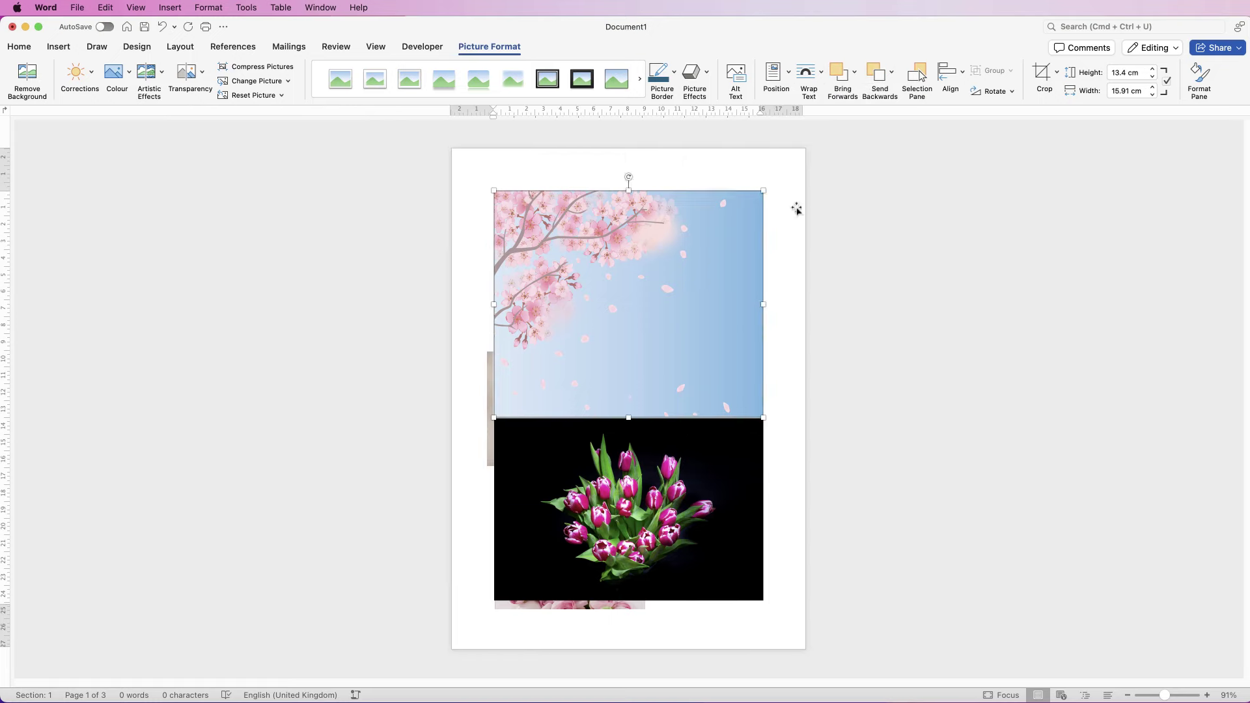
click(809, 73)
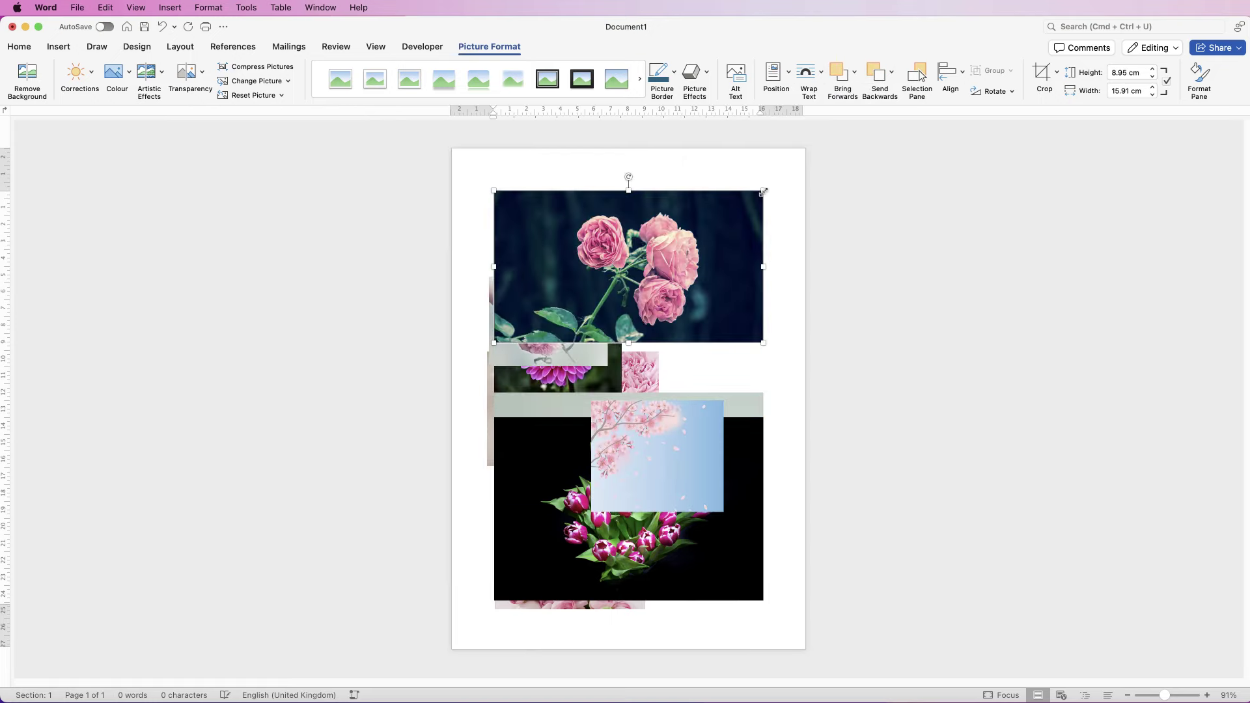
drag(651, 446, 705, 224)
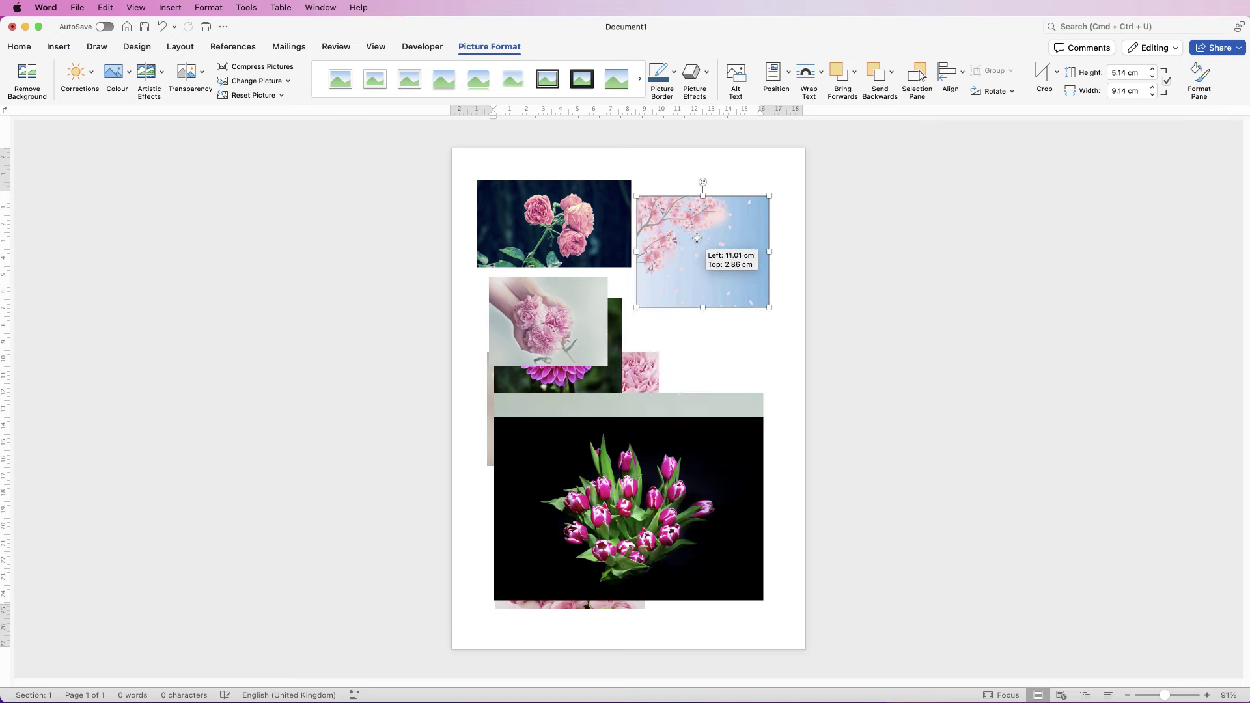
Shrink the tulip and lily photos, place the lily beside the cherry blossom, and nudge the carnation down
click(755, 425)
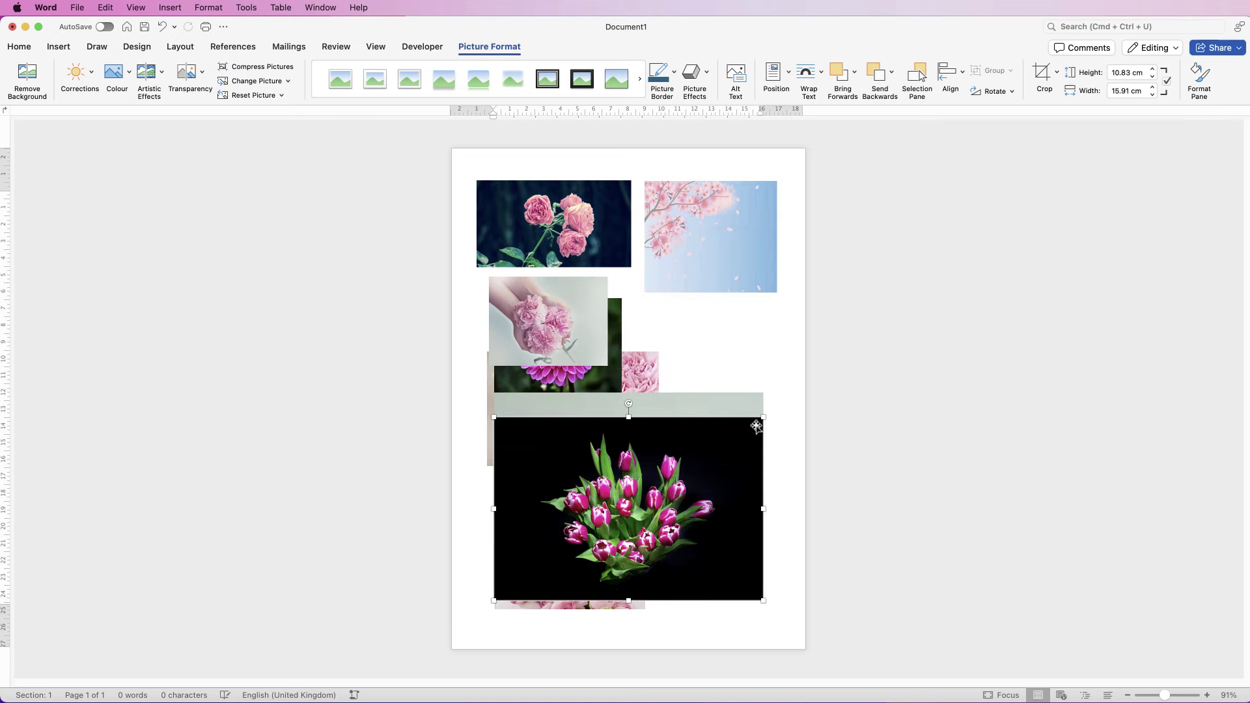
drag(760, 420, 626, 511)
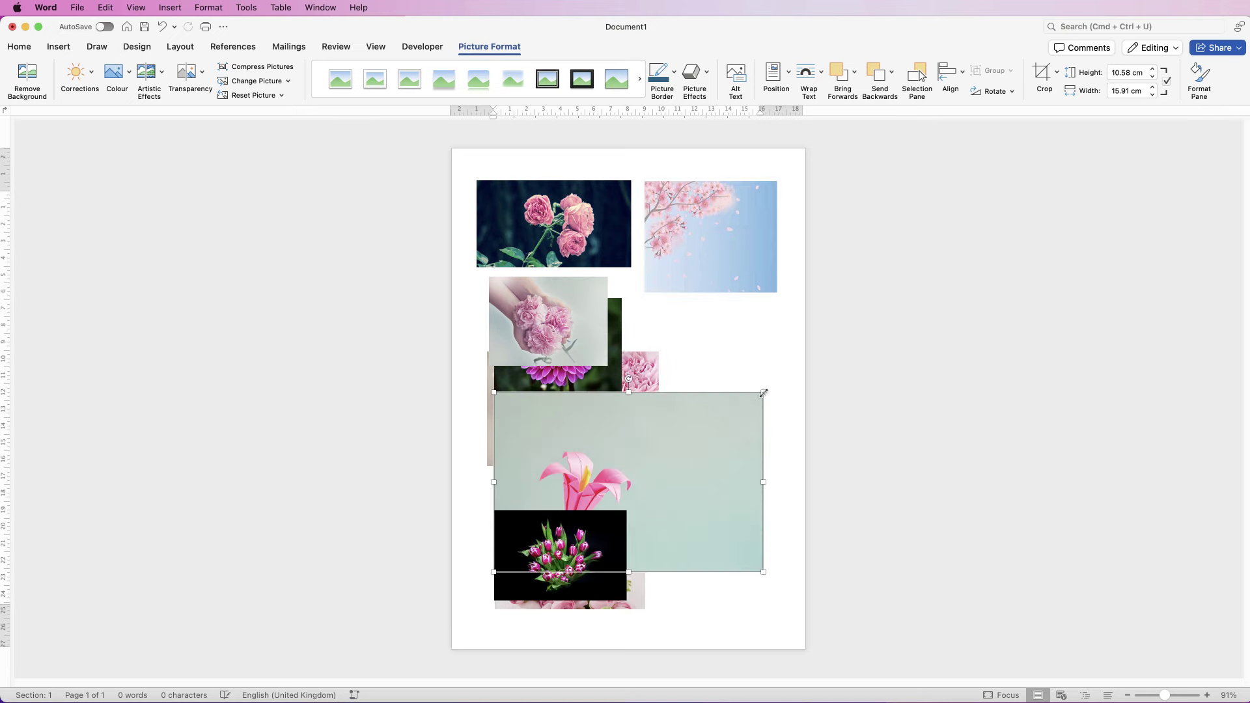
drag(763, 392, 647, 469)
drag(608, 499, 743, 333)
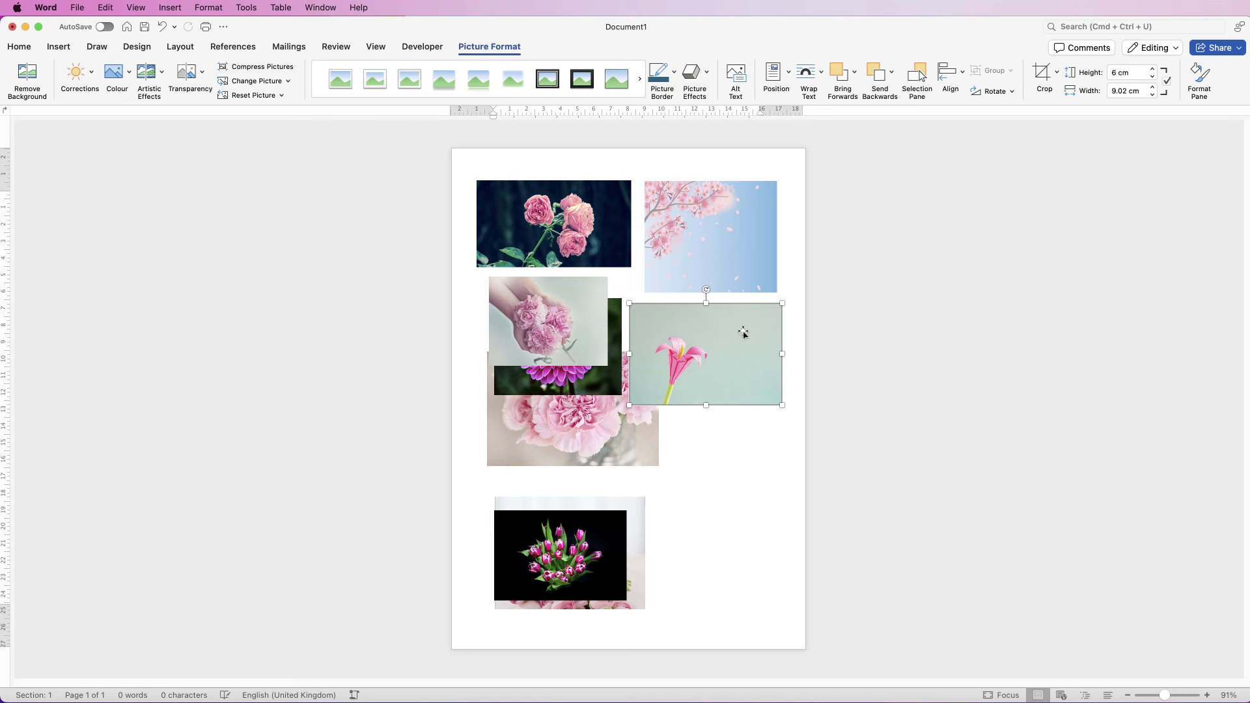
drag(619, 435, 621, 467)
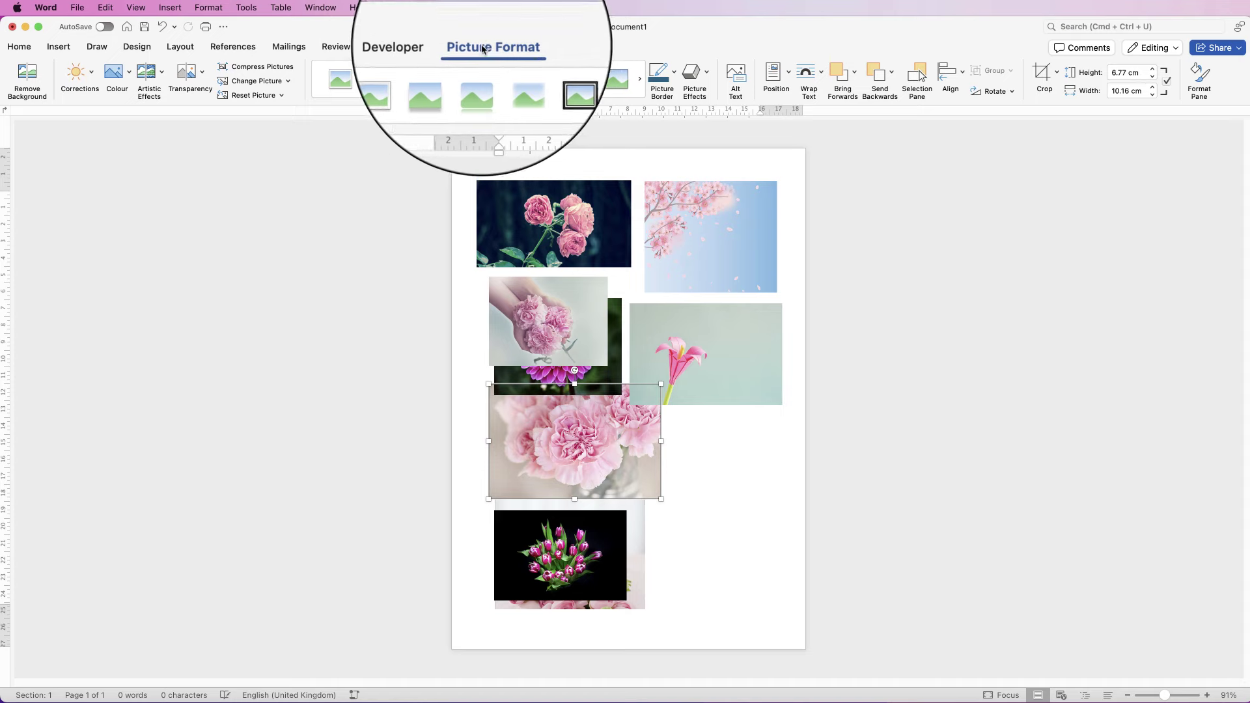
Crop the carnation photo to a 1:1 aspect ratio (6.77 × 6.77 cm) and recentre it in the frame
click(1057, 72)
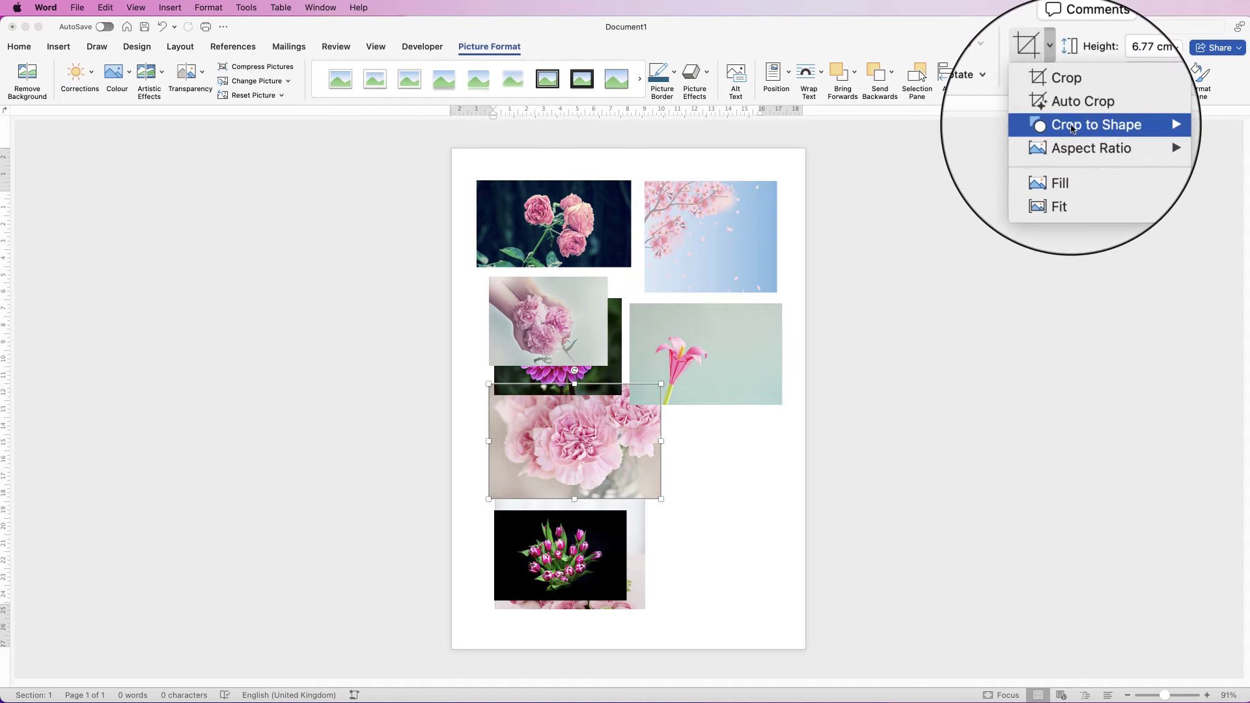
mouse_move(1073, 148)
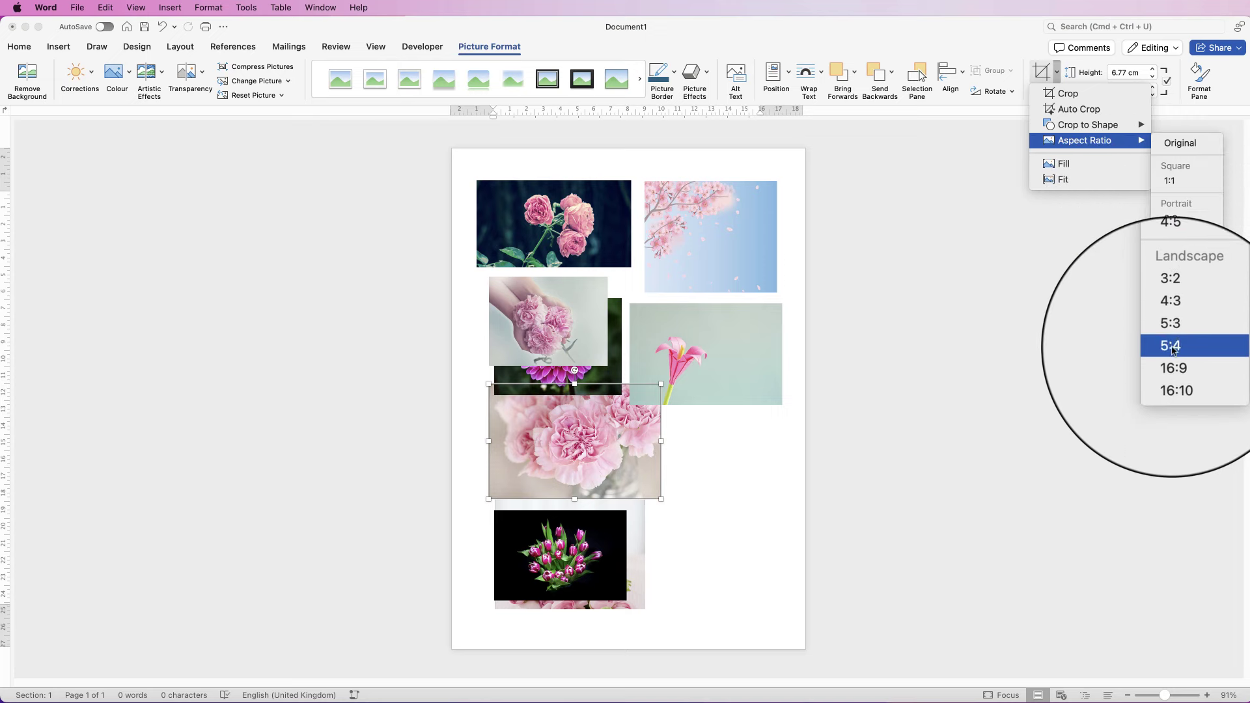
click(1170, 184)
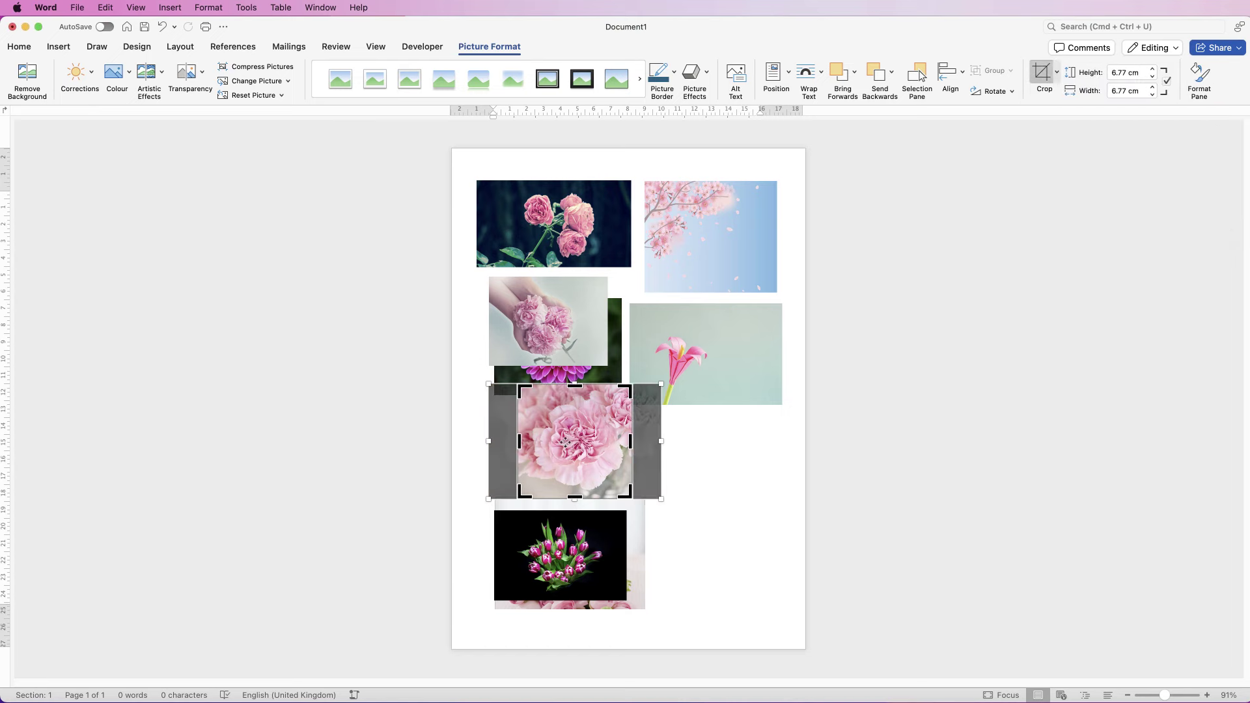
mouse_move(566, 441)
mouse_down()
mouse_move(593, 442)
mouse_move(572, 442)
mouse_up()
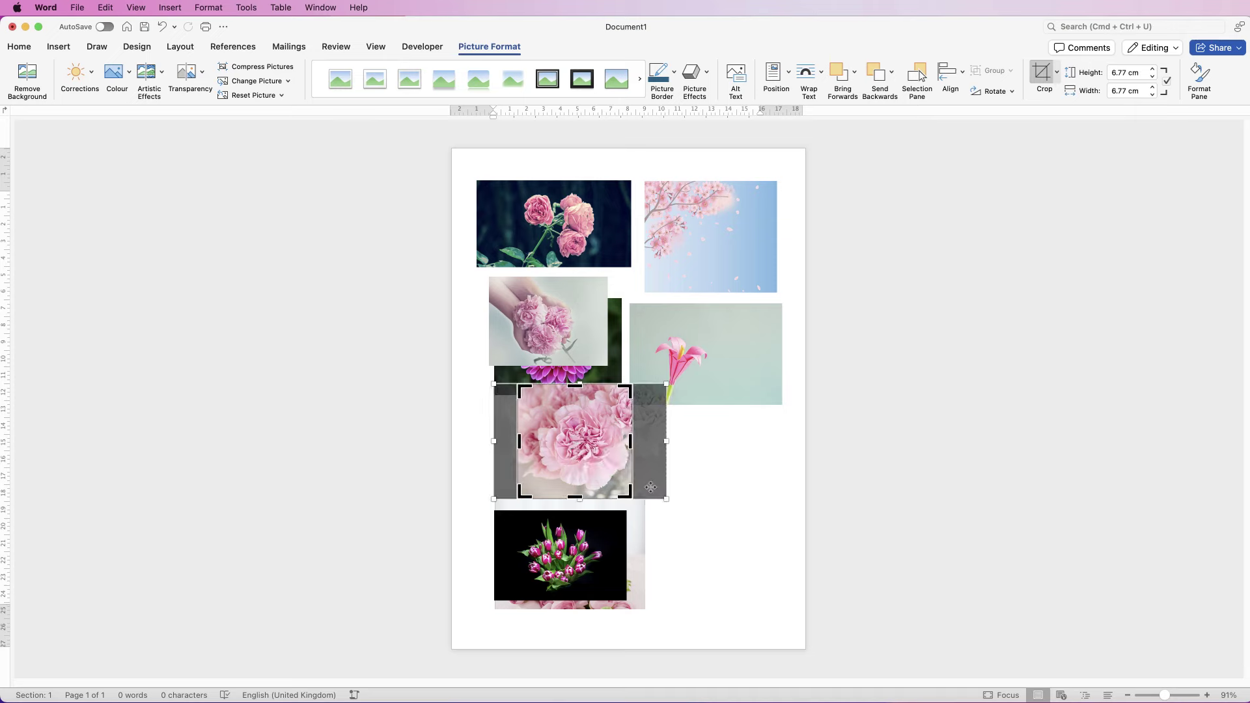
key(Escape)
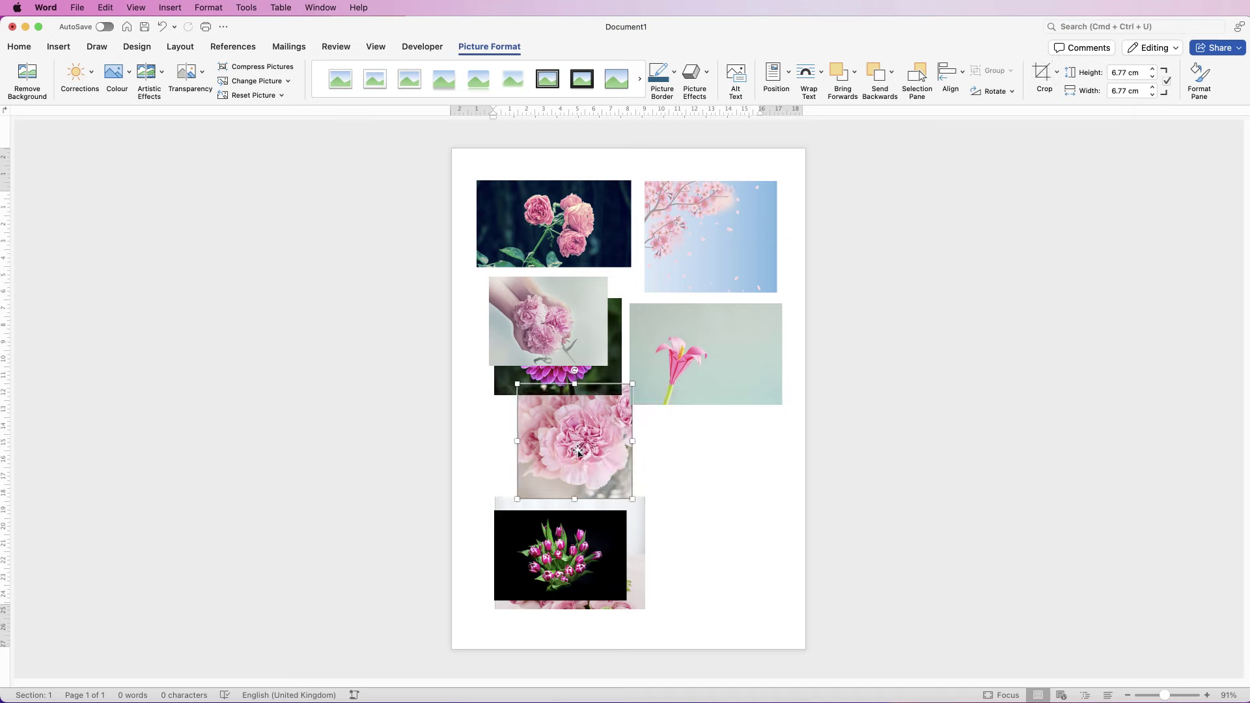
Resize the square carnation to 5 cm high and place it lower right beside the tulips
drag(578, 449, 721, 562)
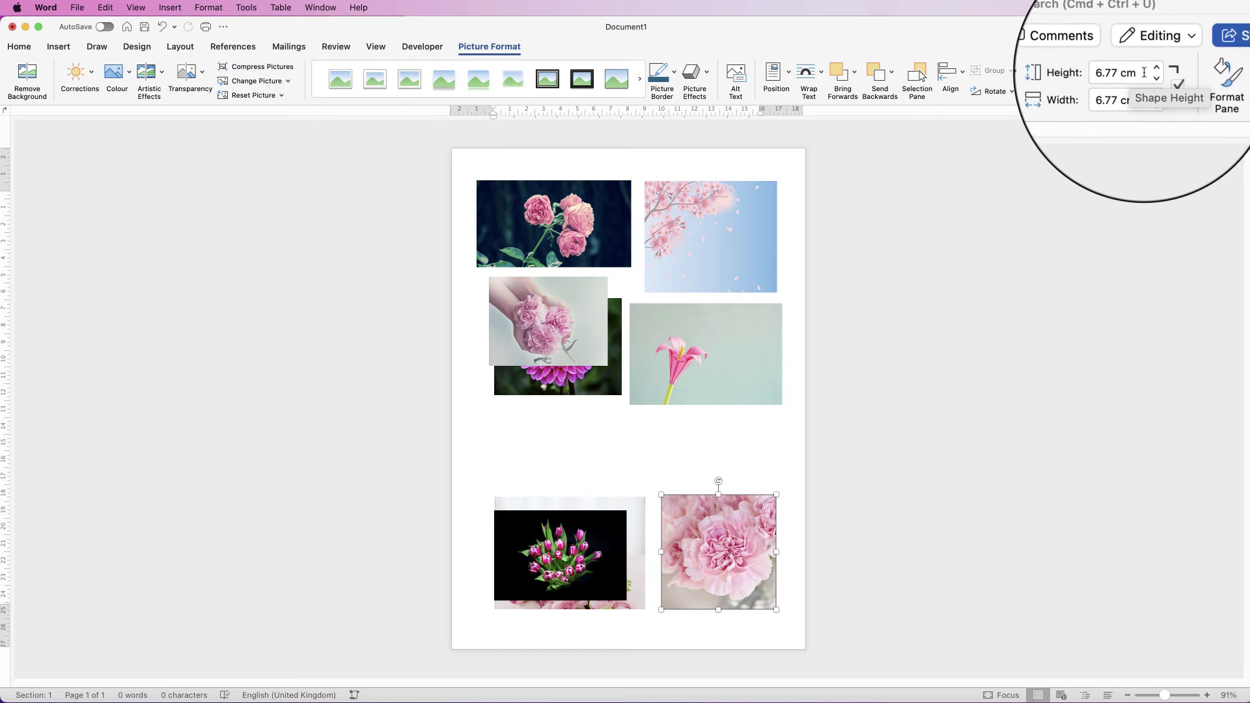
click(1120, 72)
text(5)
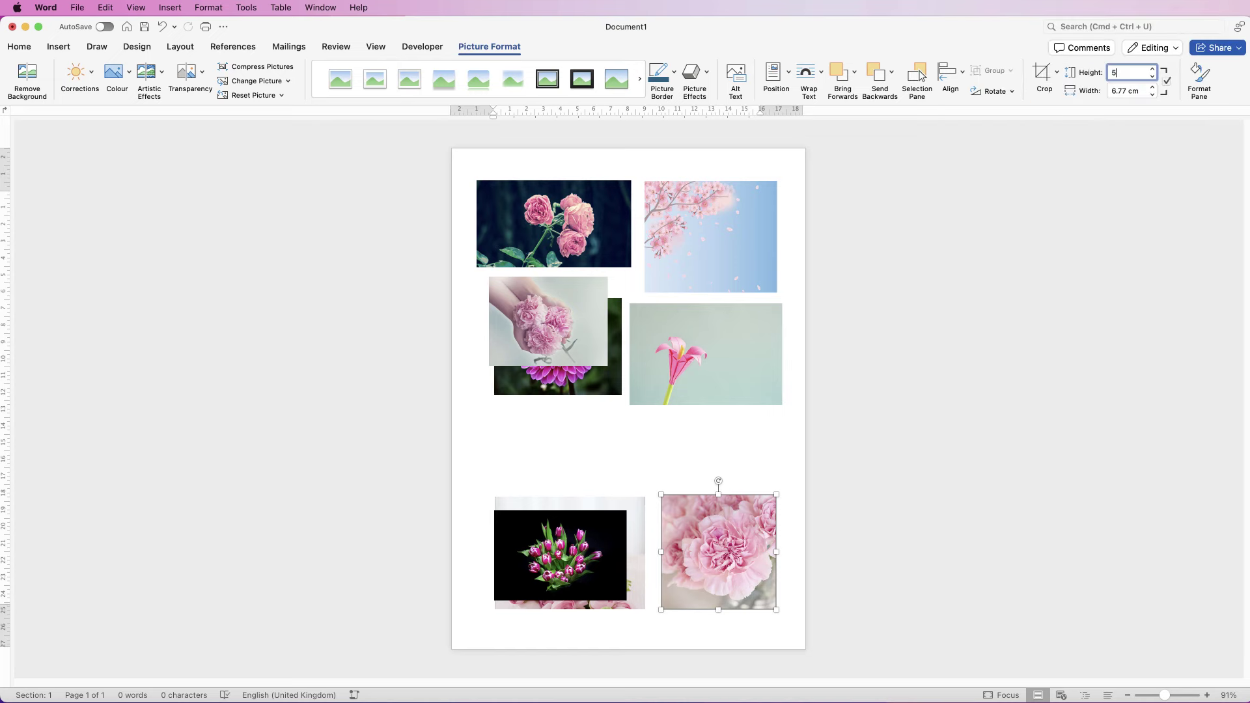
key(Return)
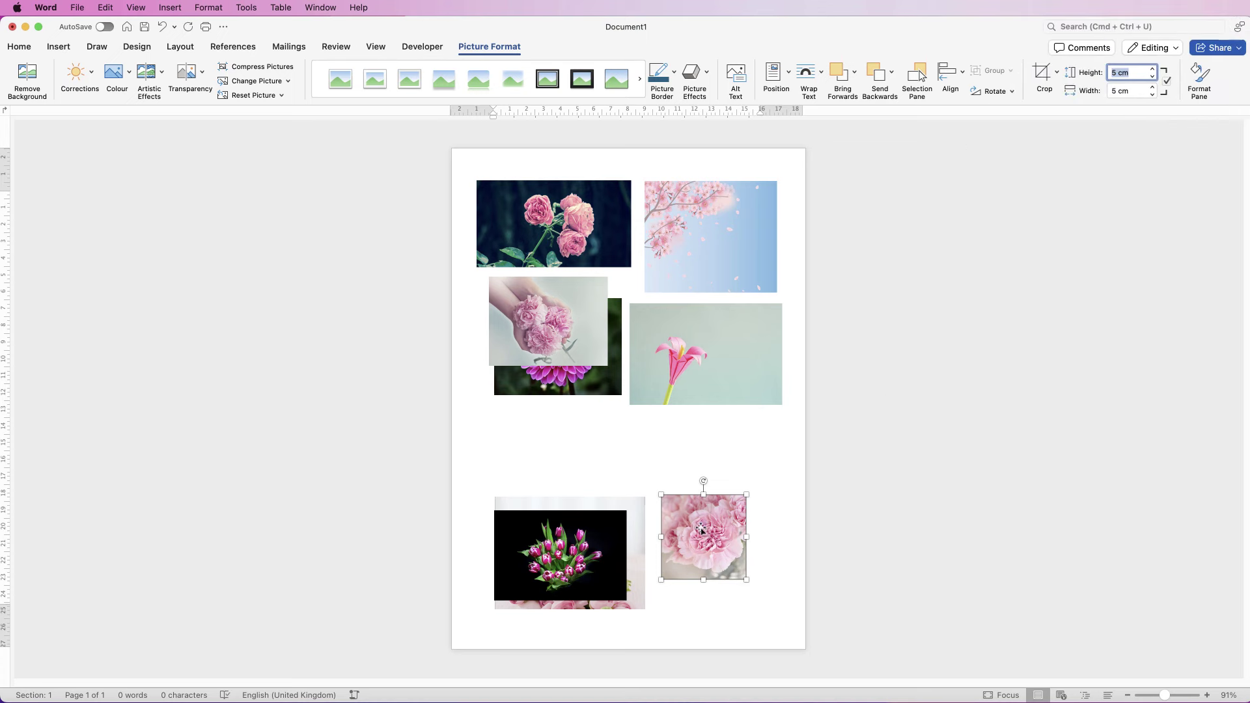
drag(694, 509, 709, 540)
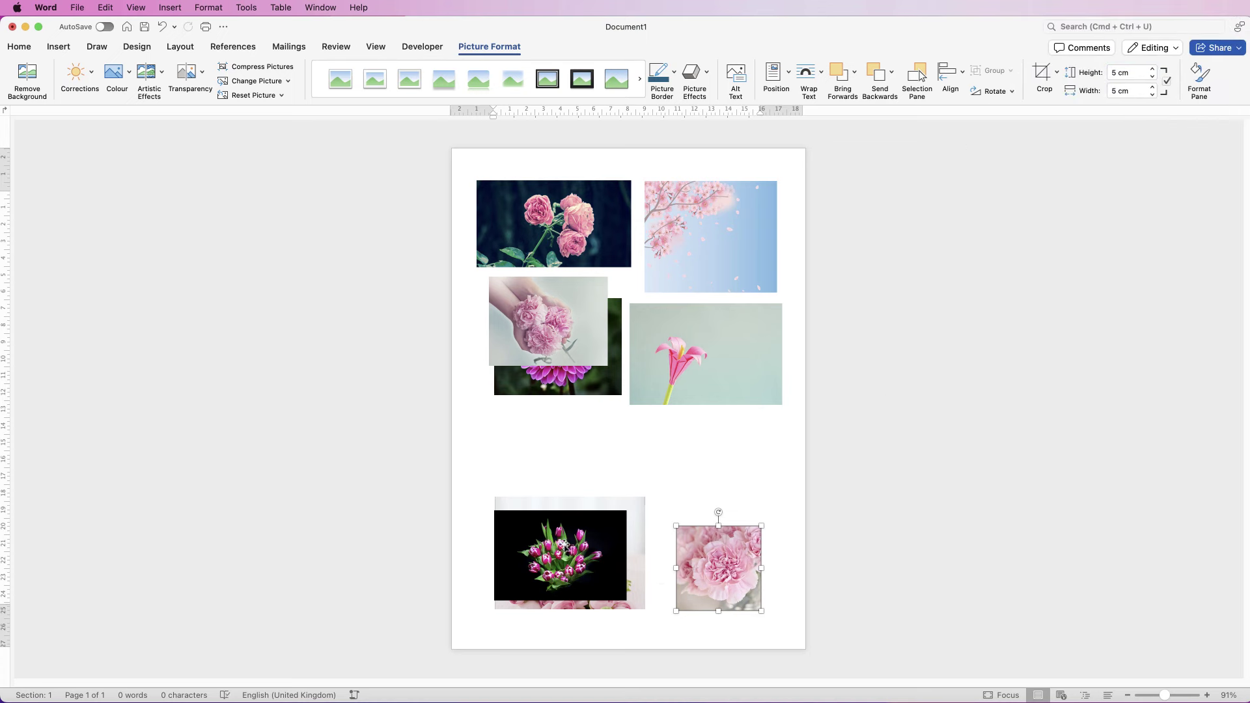
Crop the black-background tulip photo to a 1:1 square
click(561, 544)
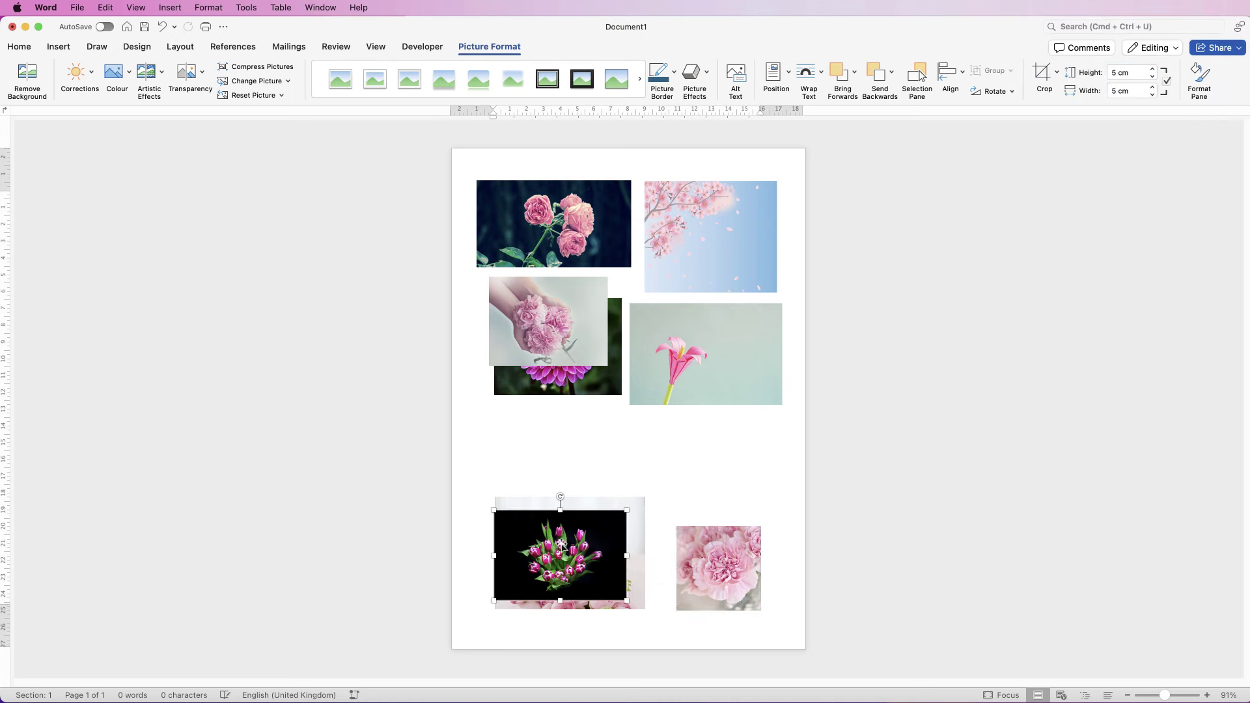
click(1058, 73)
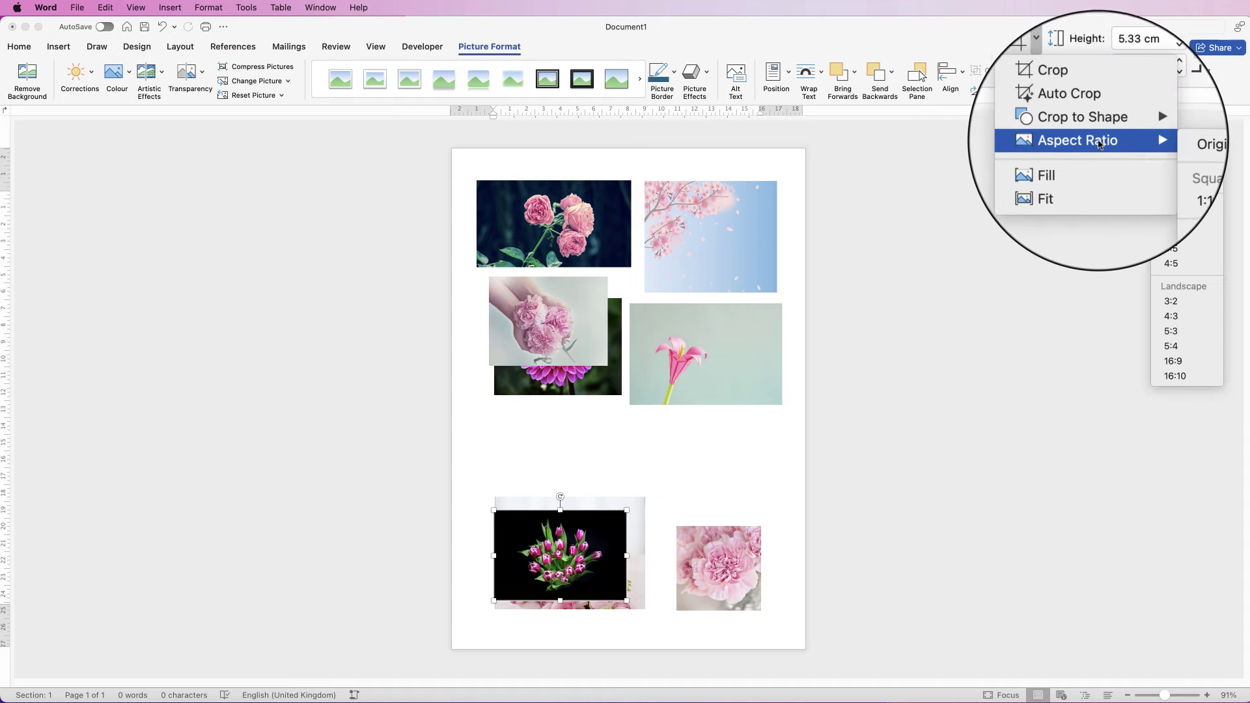
click(1176, 186)
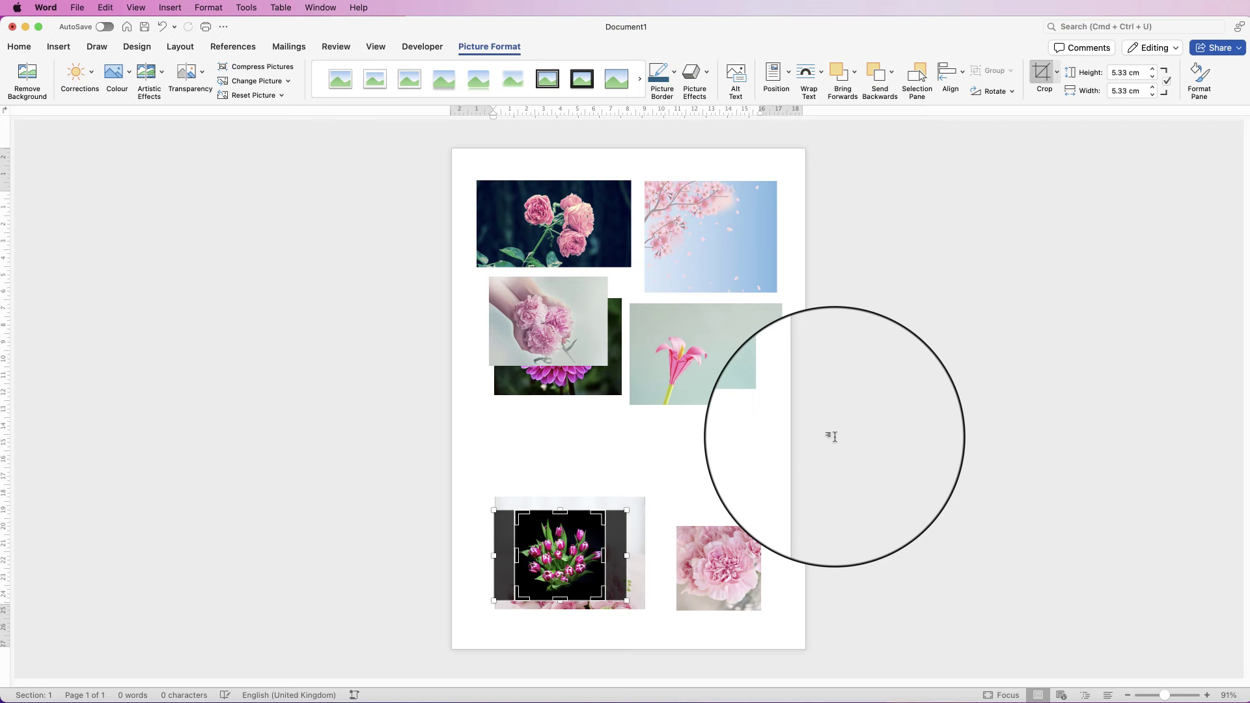
key(Escape)
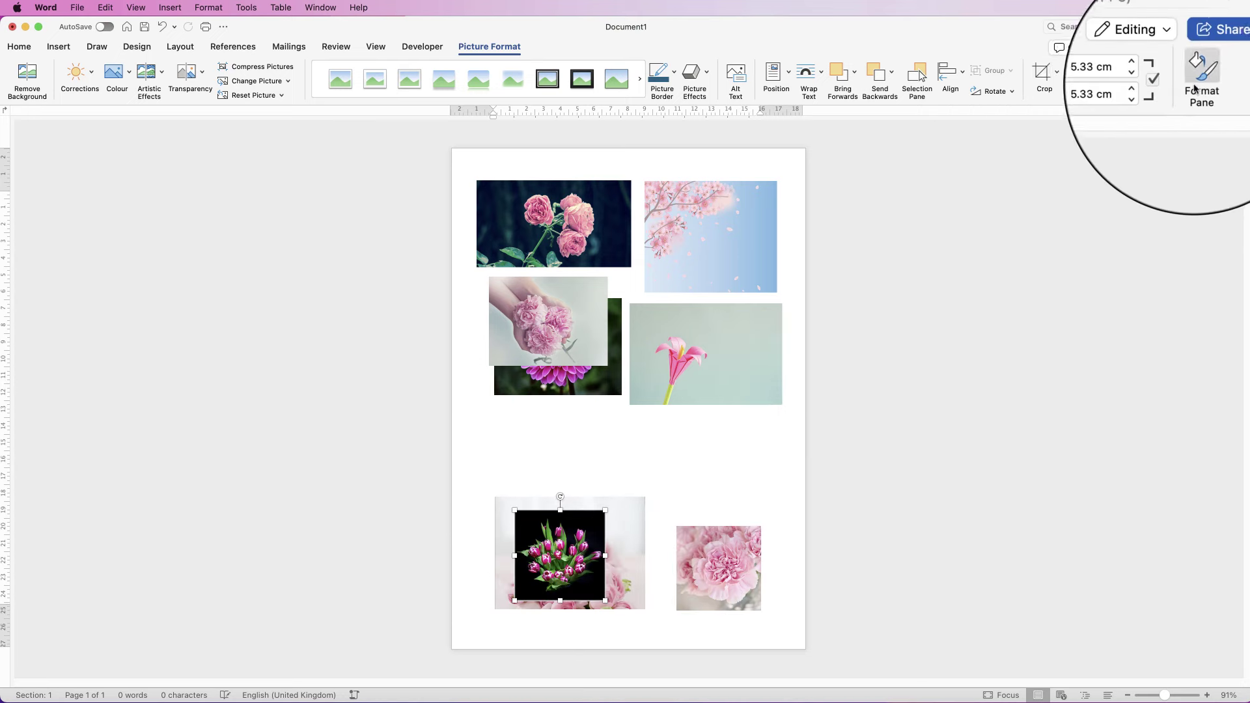
Set the tulip photo's height to 5 cm and move it just above the carnation
click(1143, 72)
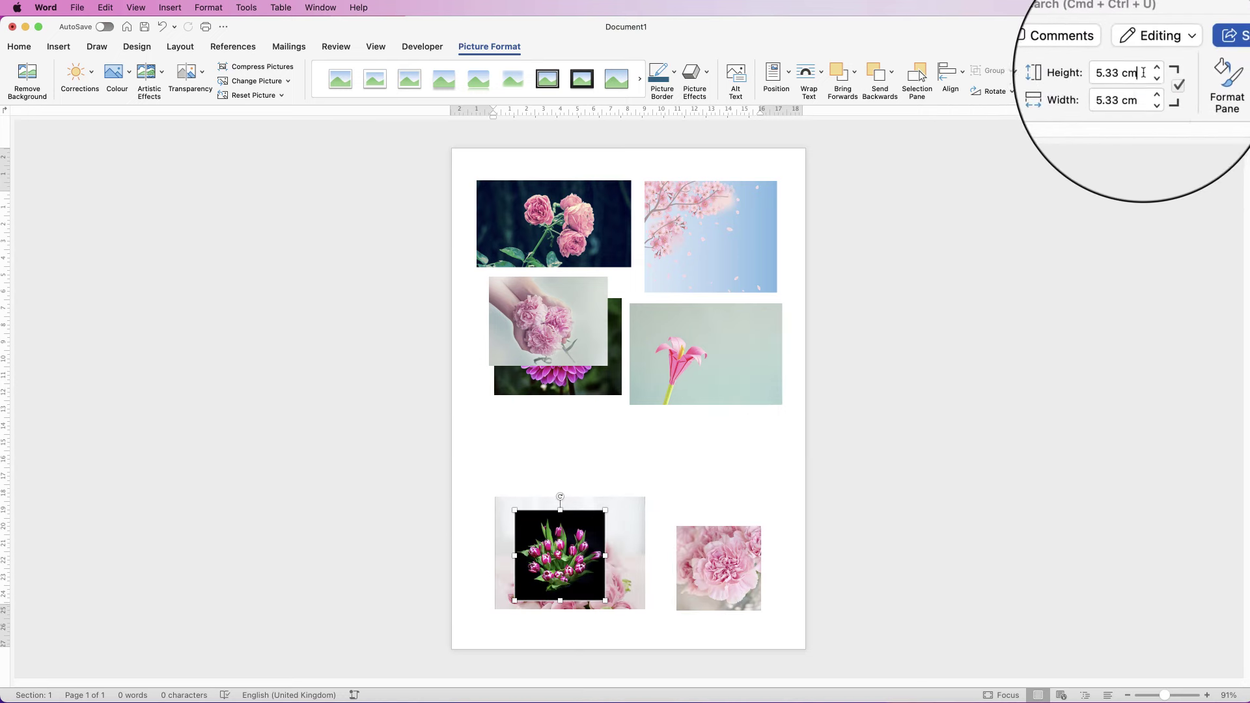
triple_click(1143, 72)
text(5)
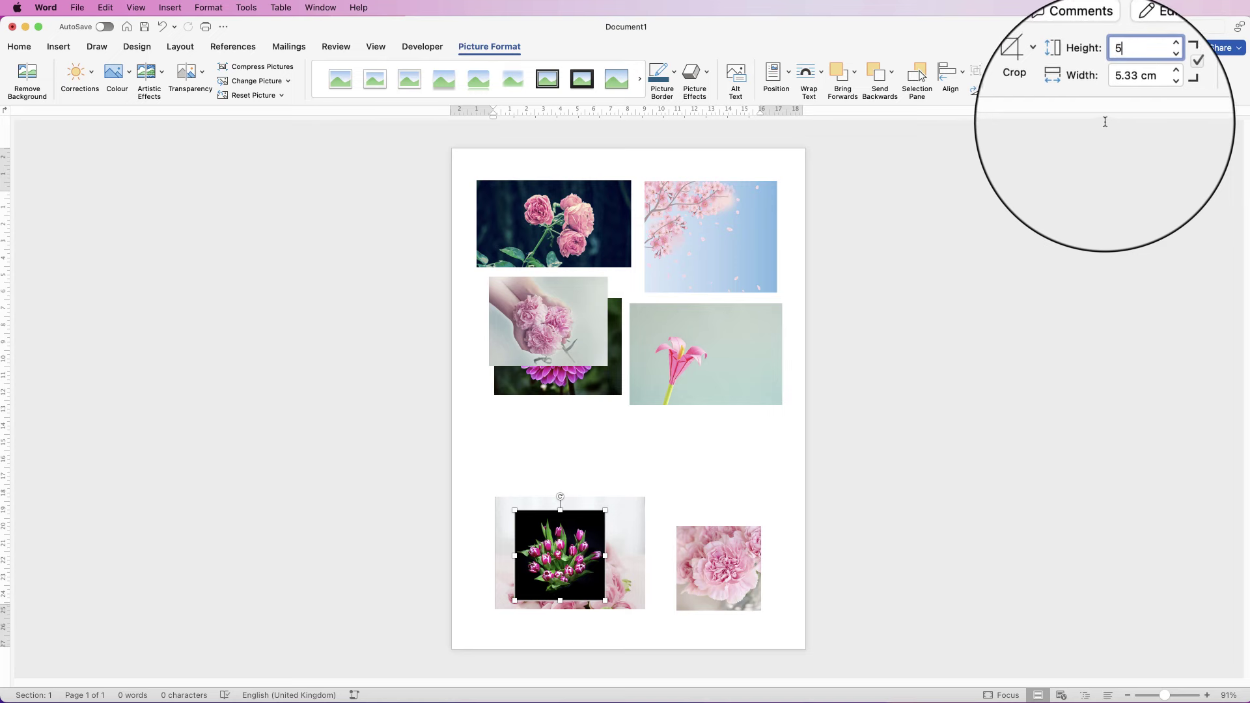
key(Return)
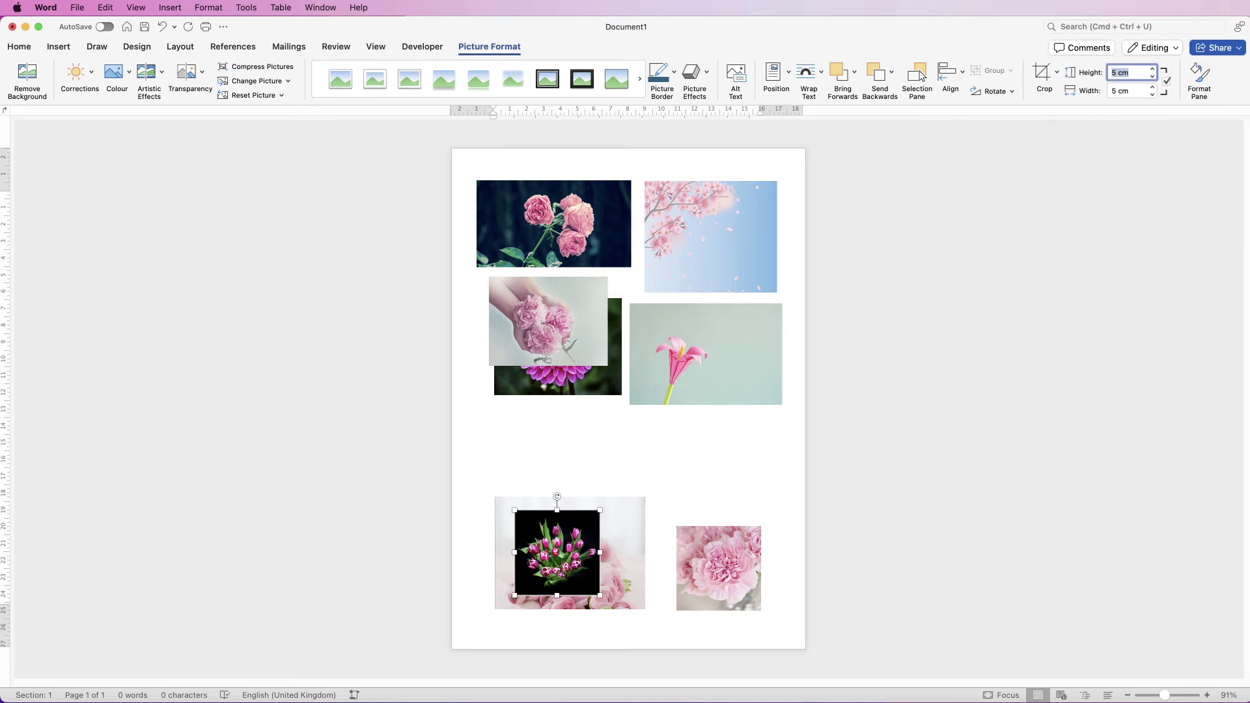
drag(572, 566, 735, 481)
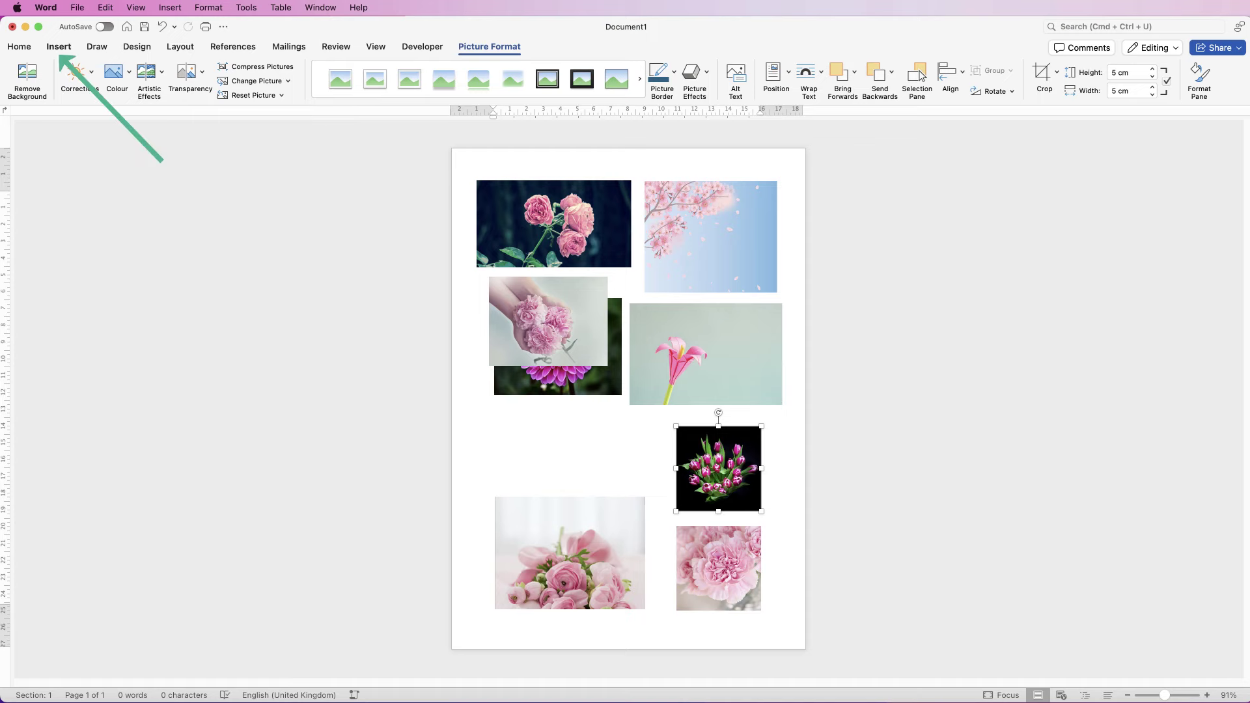
Insert all eight photos from the Pink Flowers folder using Insert > Pictures > Picture from File
click(59, 46)
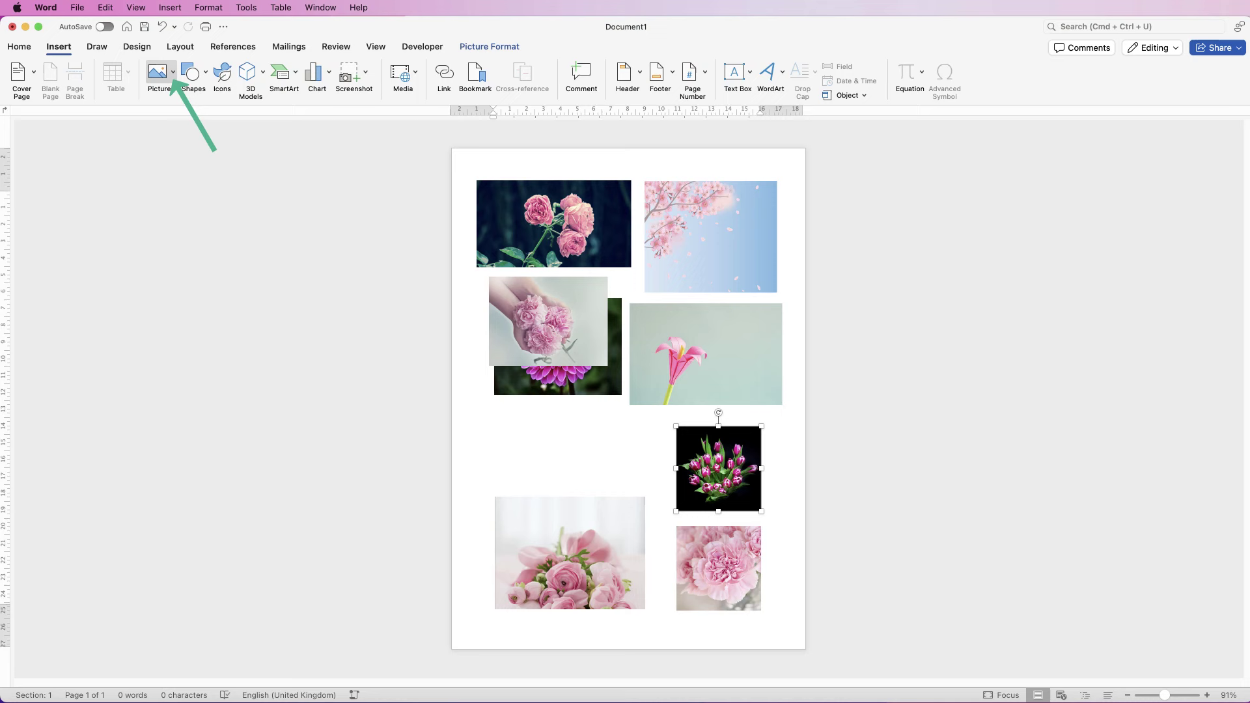
click(158, 72)
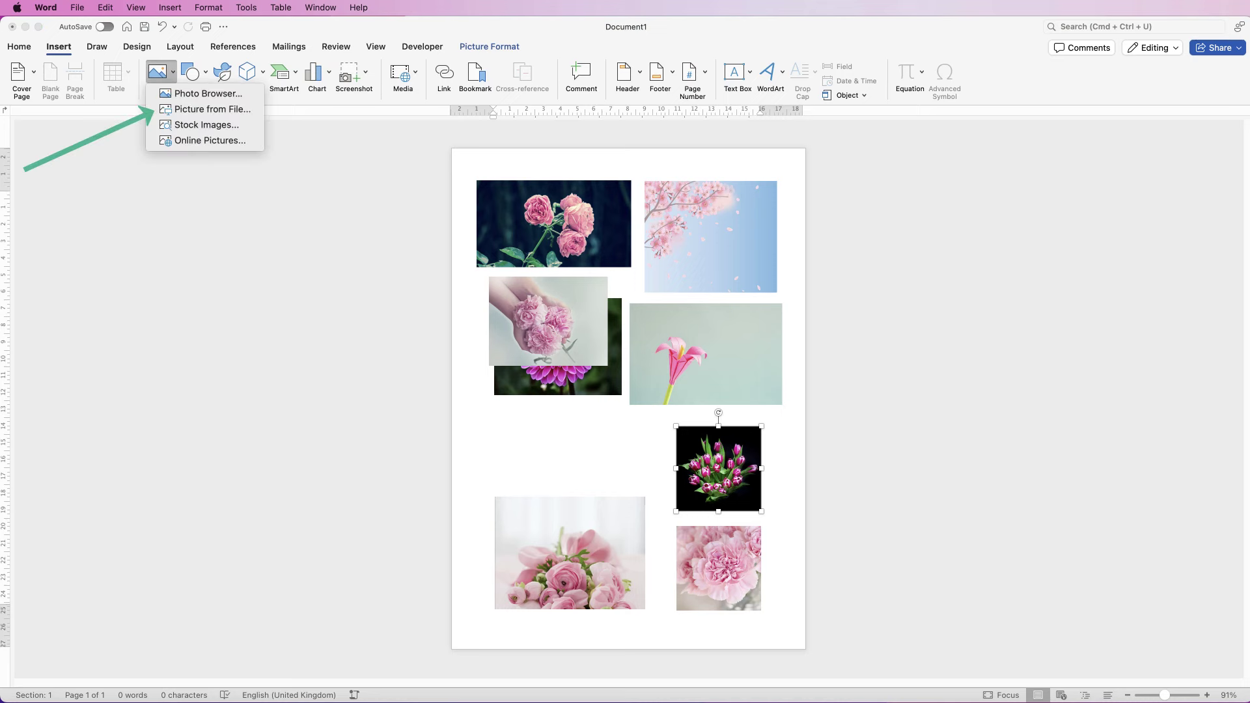
click(213, 108)
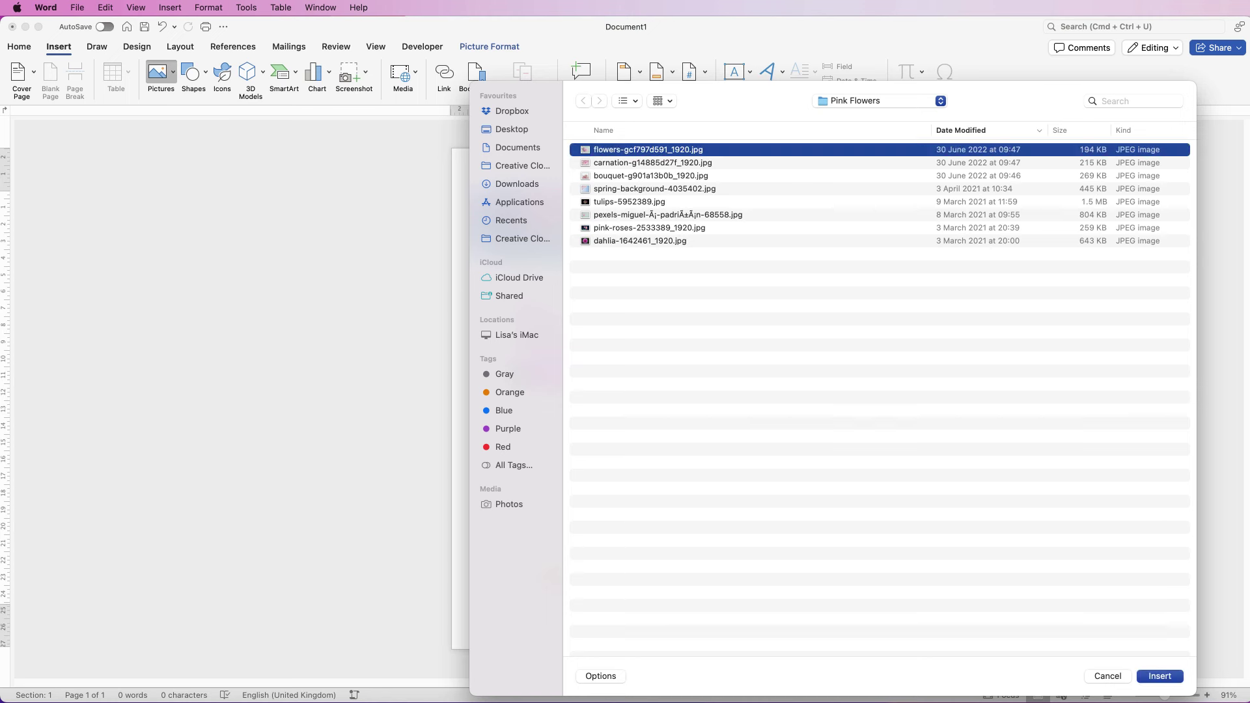
key(super+a)
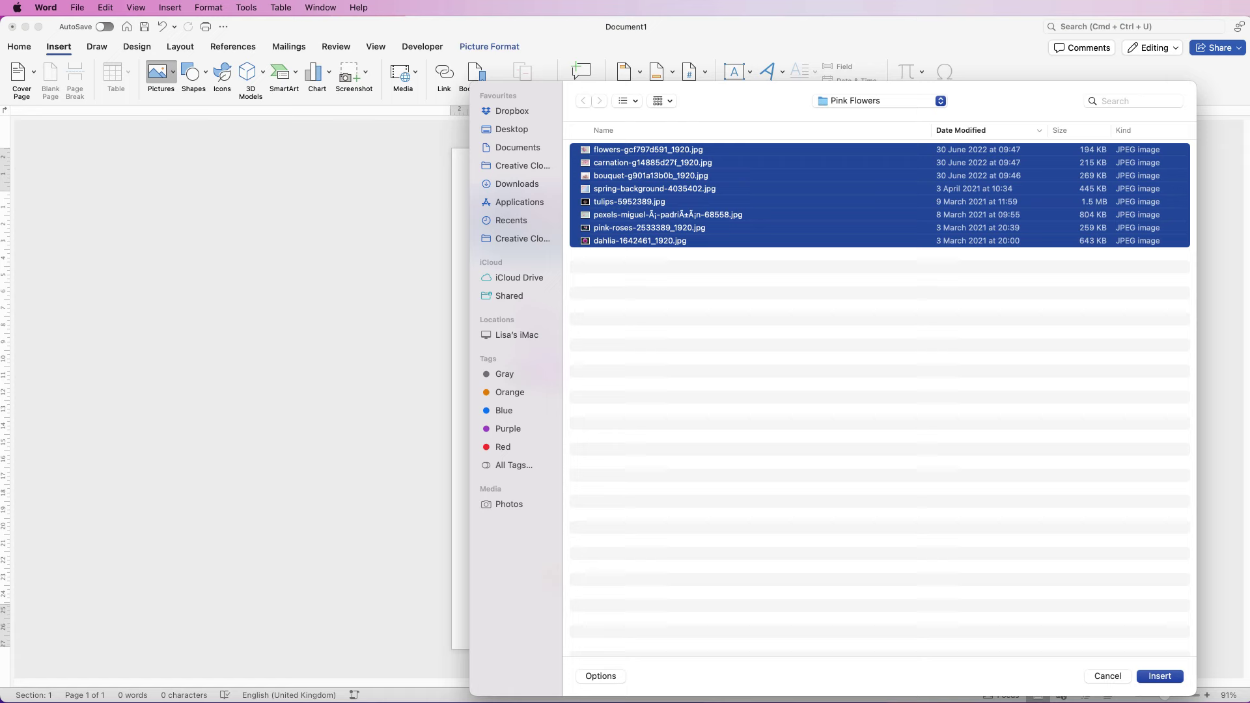
key(Return)
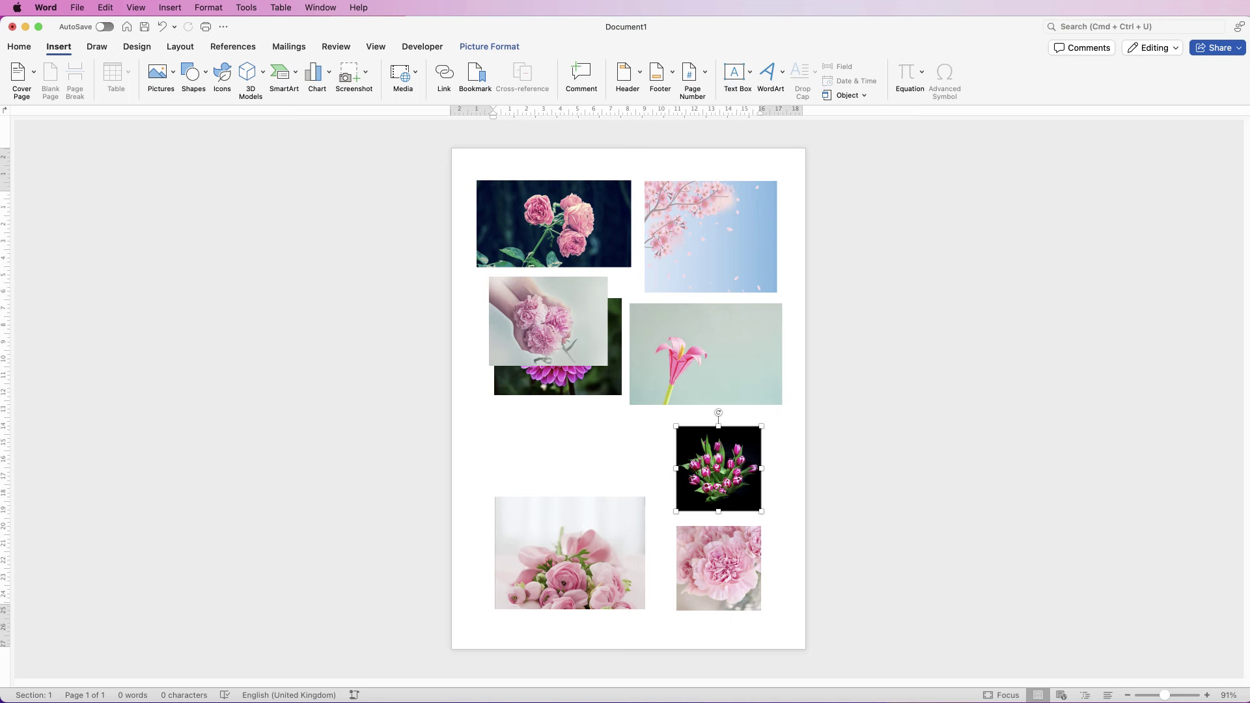
Crop the lily, cherry-blossom and roses-in-hands photos to 1:1 squares and shift them toward their columns
click(706, 354)
click(1057, 72)
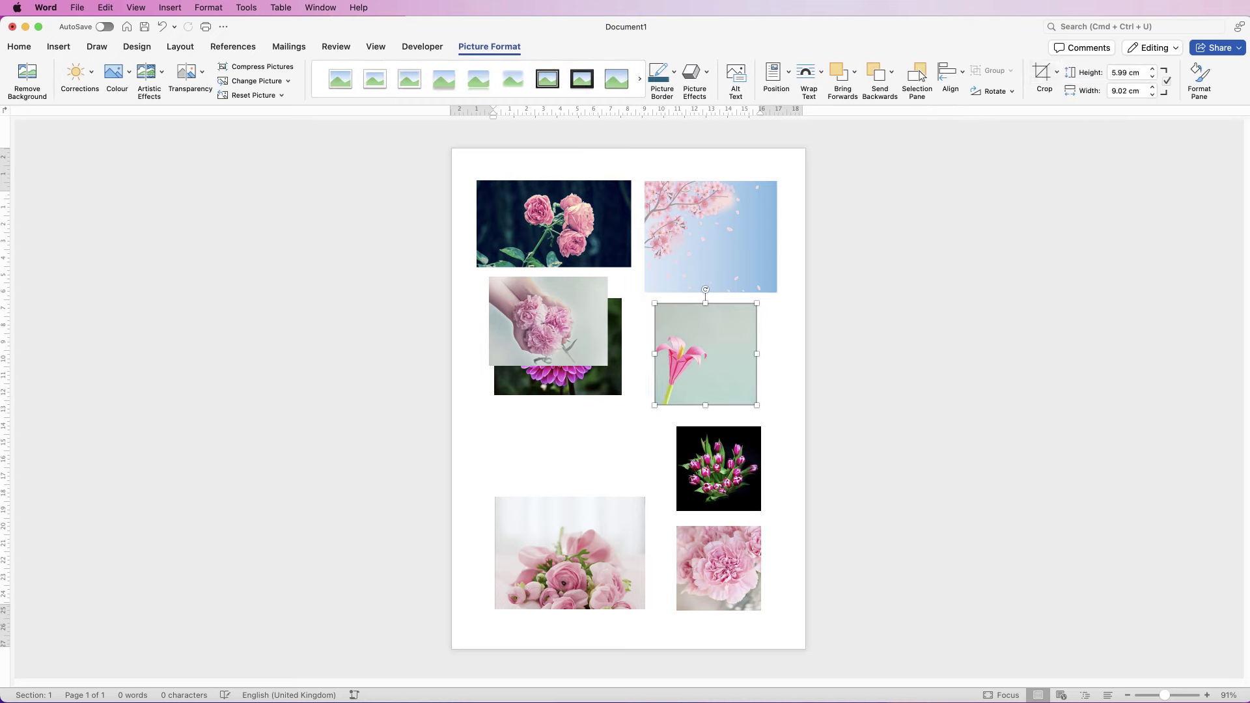
click(710, 237)
click(1056, 72)
click(1093, 175)
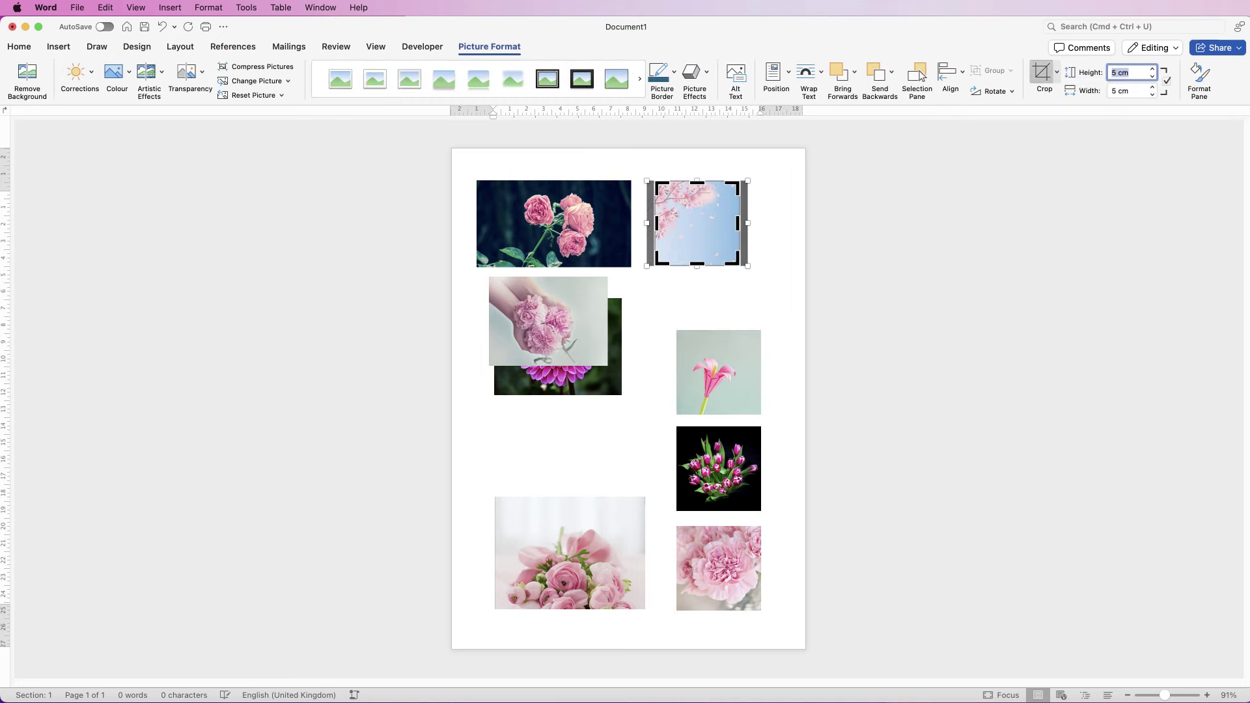
drag(698, 233, 719, 276)
click(548, 321)
click(1057, 72)
click(1094, 175)
drag(548, 321, 594, 467)
Crop the bouquet, dahlia and top rose photos to squares and move them into the left column
click(1057, 71)
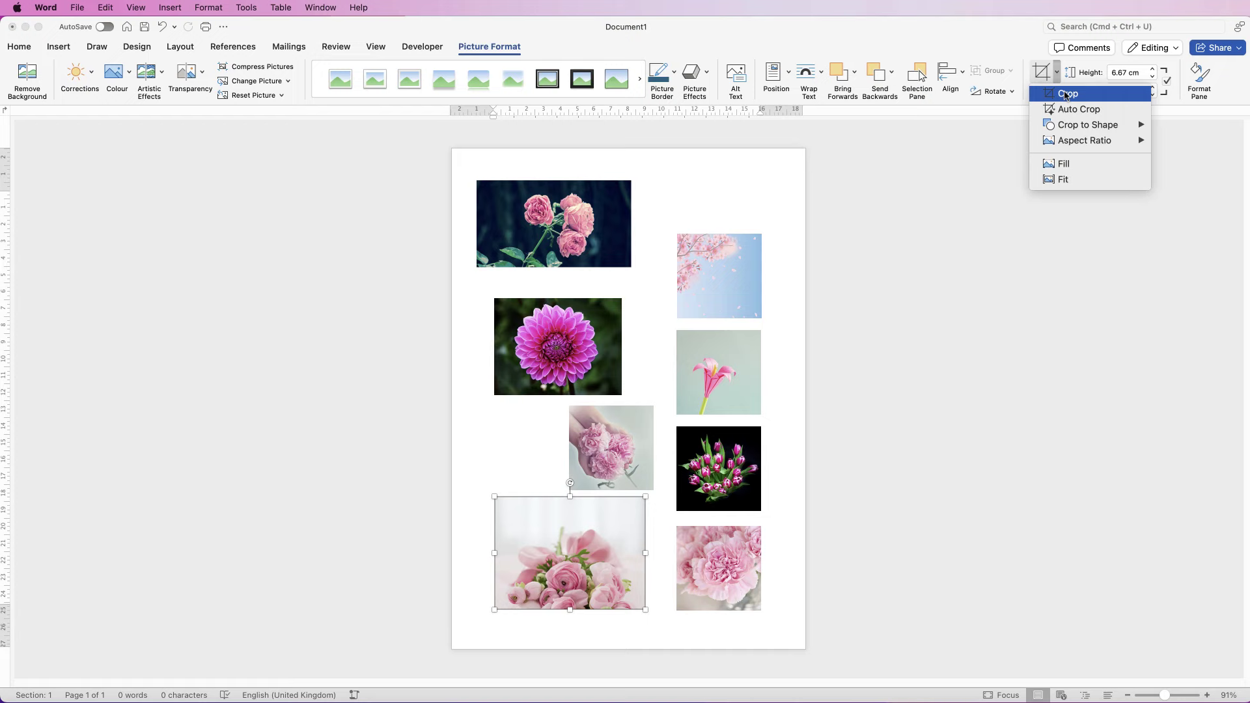
click(1094, 175)
drag(570, 554, 604, 571)
click(558, 346)
click(1056, 71)
click(1094, 175)
drag(558, 347, 593, 366)
click(553, 224)
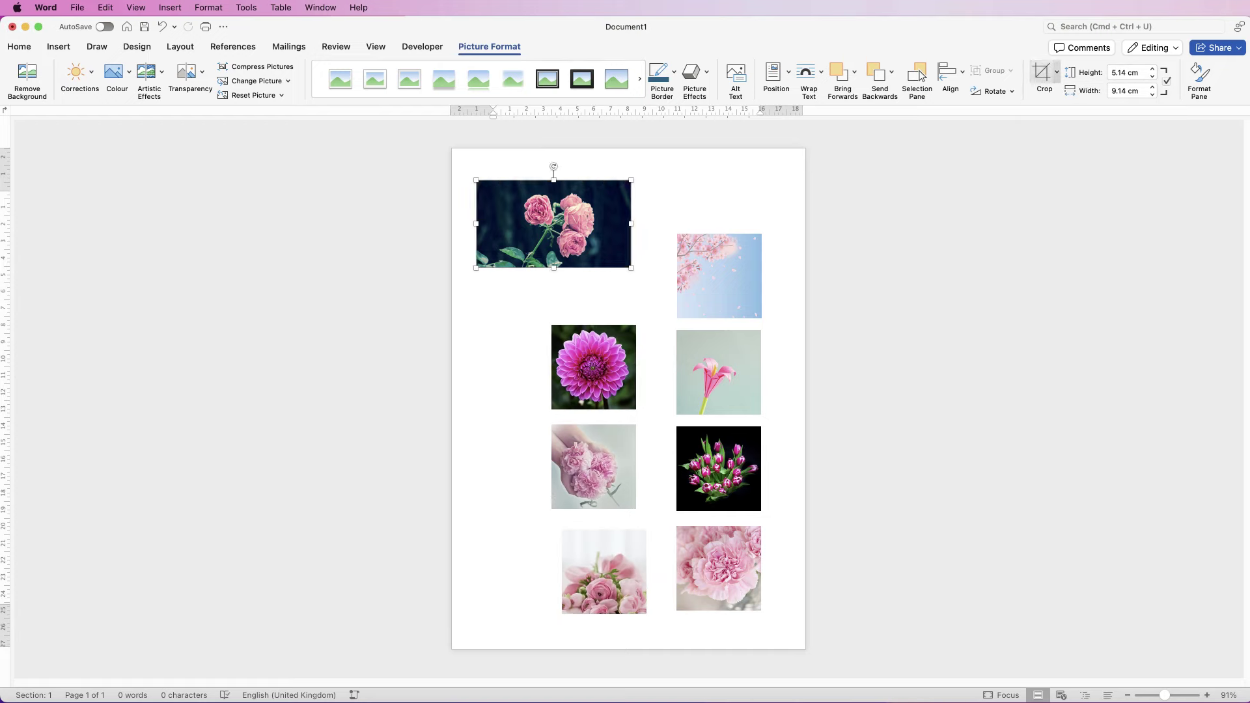
click(1057, 71)
click(1094, 174)
mouse_move(553, 223)
mouse_down()
mouse_move(571, 254)
mouse_move(561, 239)
mouse_up()
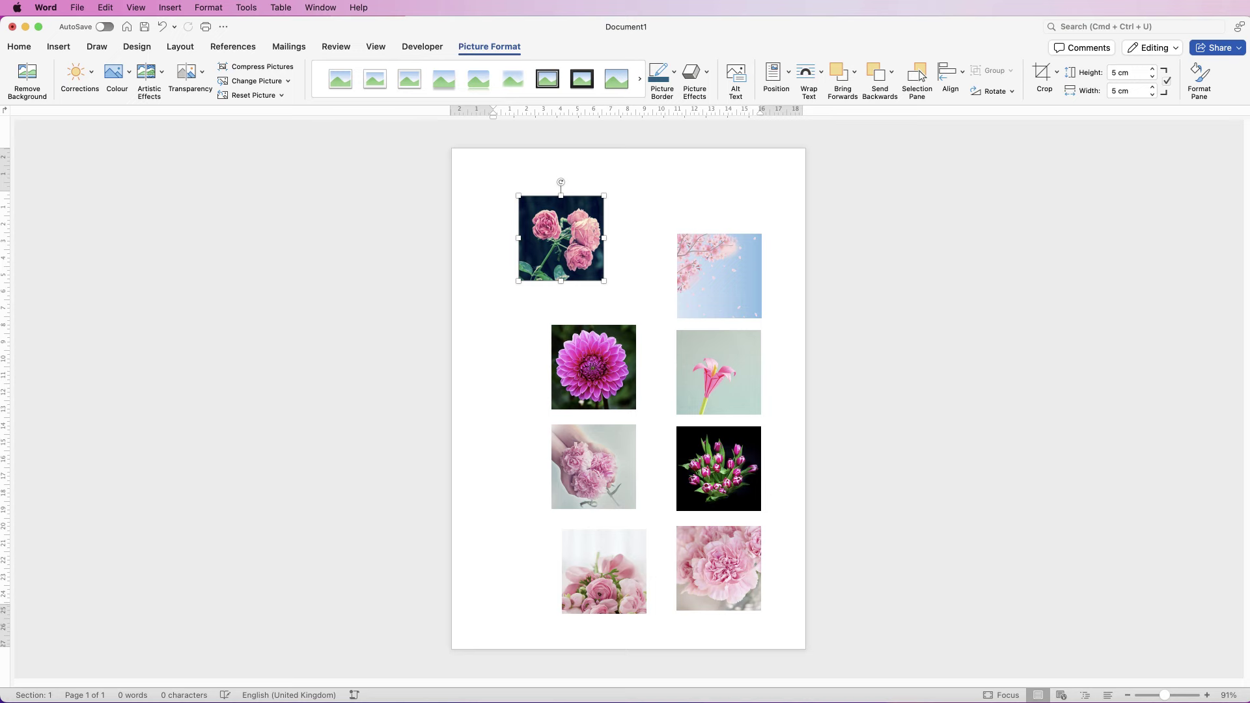
Arrange the squares in rows: roses/cherry blossom, dahlia/lily, hands/tulip, bouquet/carnation
drag(722, 280, 674, 243)
drag(593, 366, 561, 336)
drag(719, 371, 668, 335)
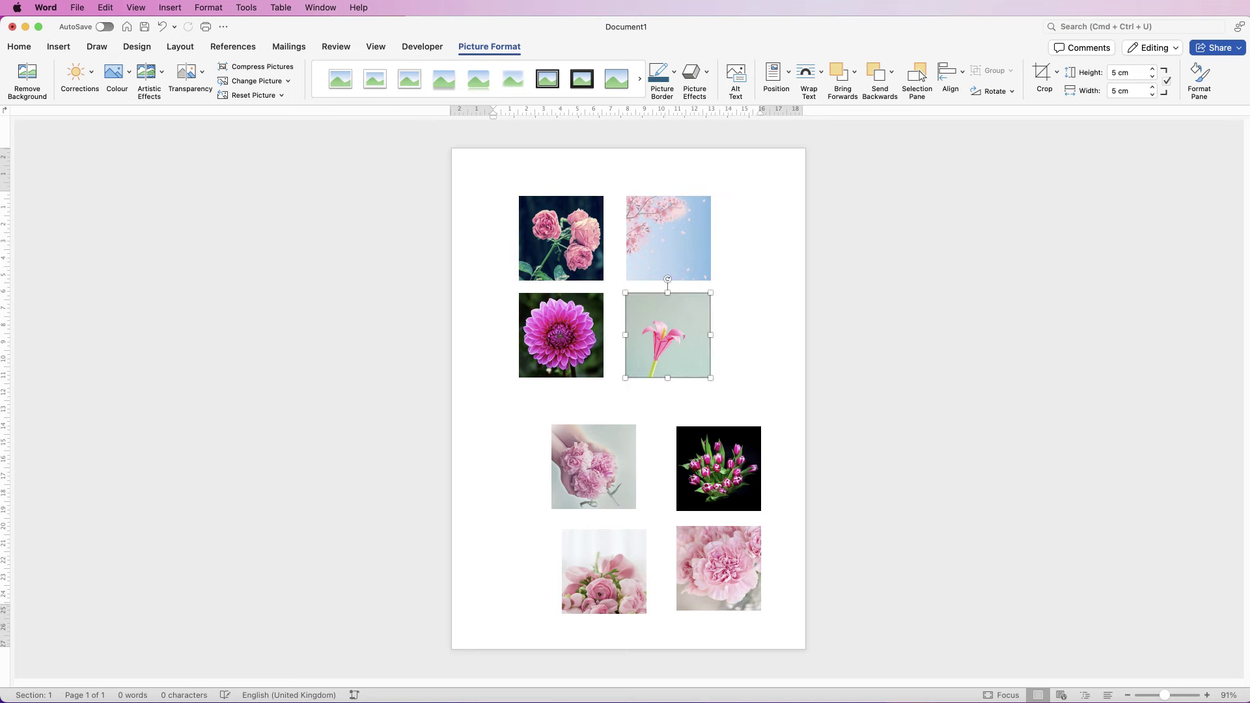
click(593, 467)
drag(594, 467, 565, 437)
drag(604, 571, 565, 540)
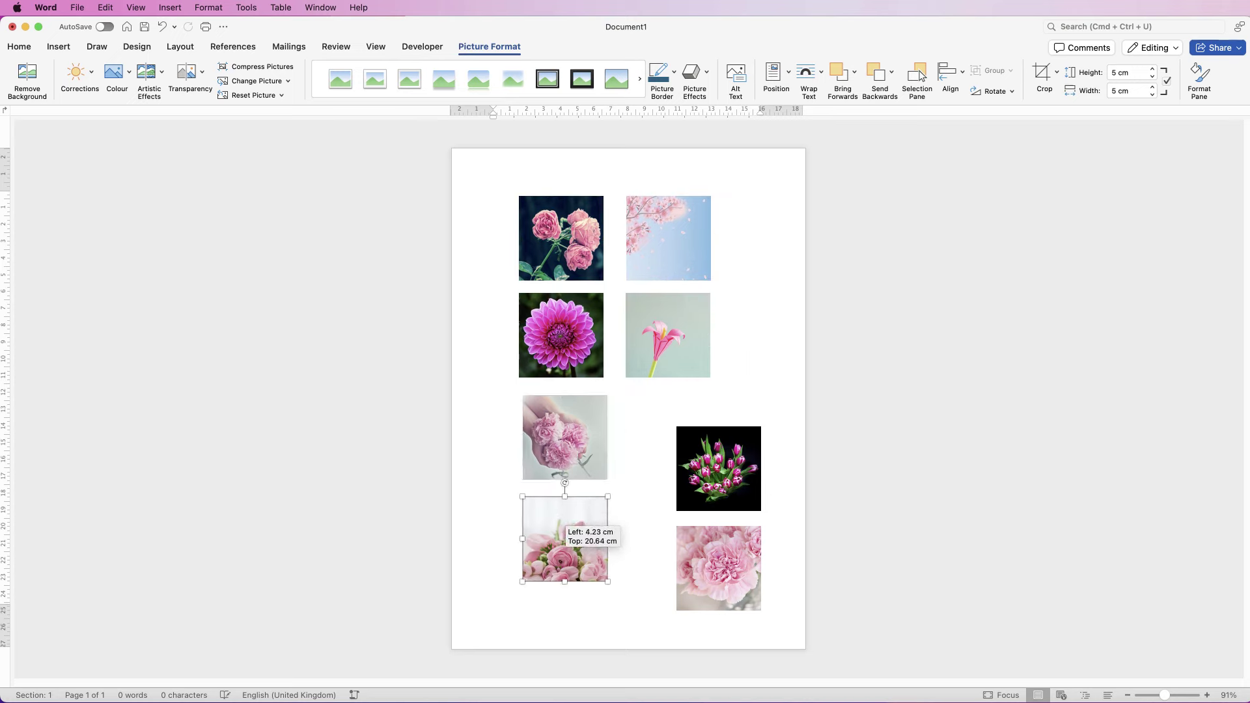
drag(718, 469, 672, 438)
drag(718, 567, 670, 550)
click(669, 336)
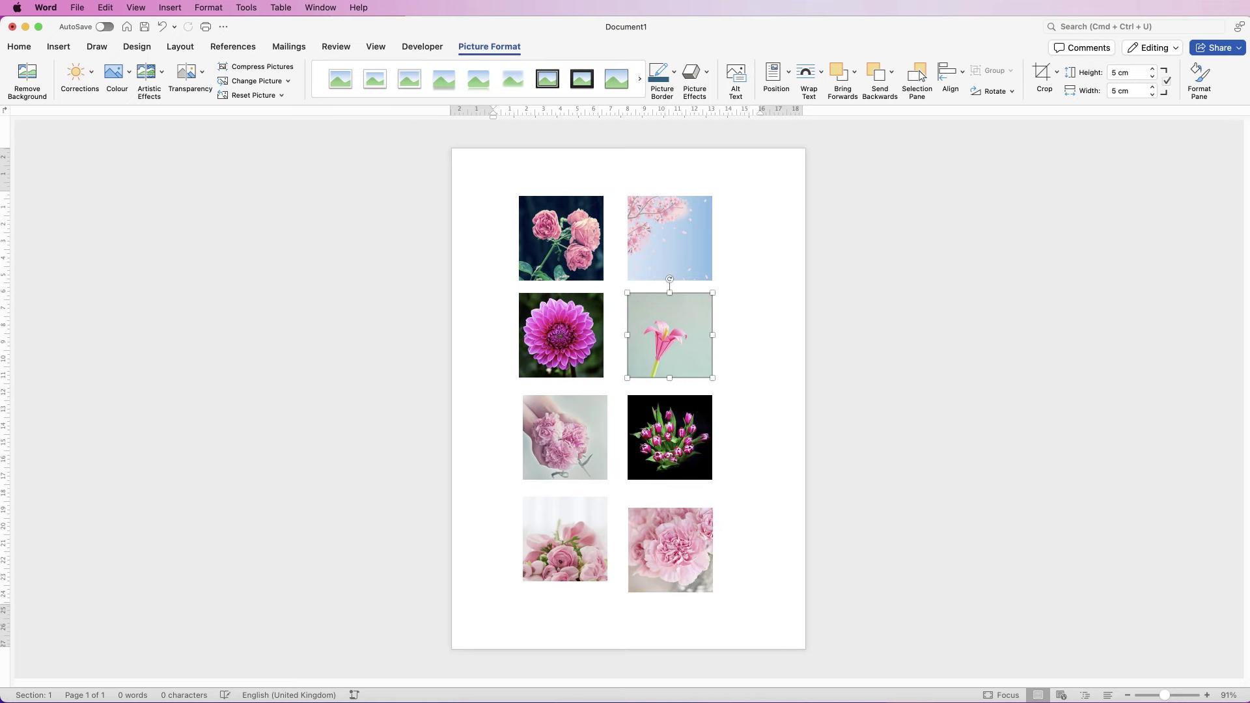
Top-align the rose and cherry-blossom photos in the first row
click(670, 238)
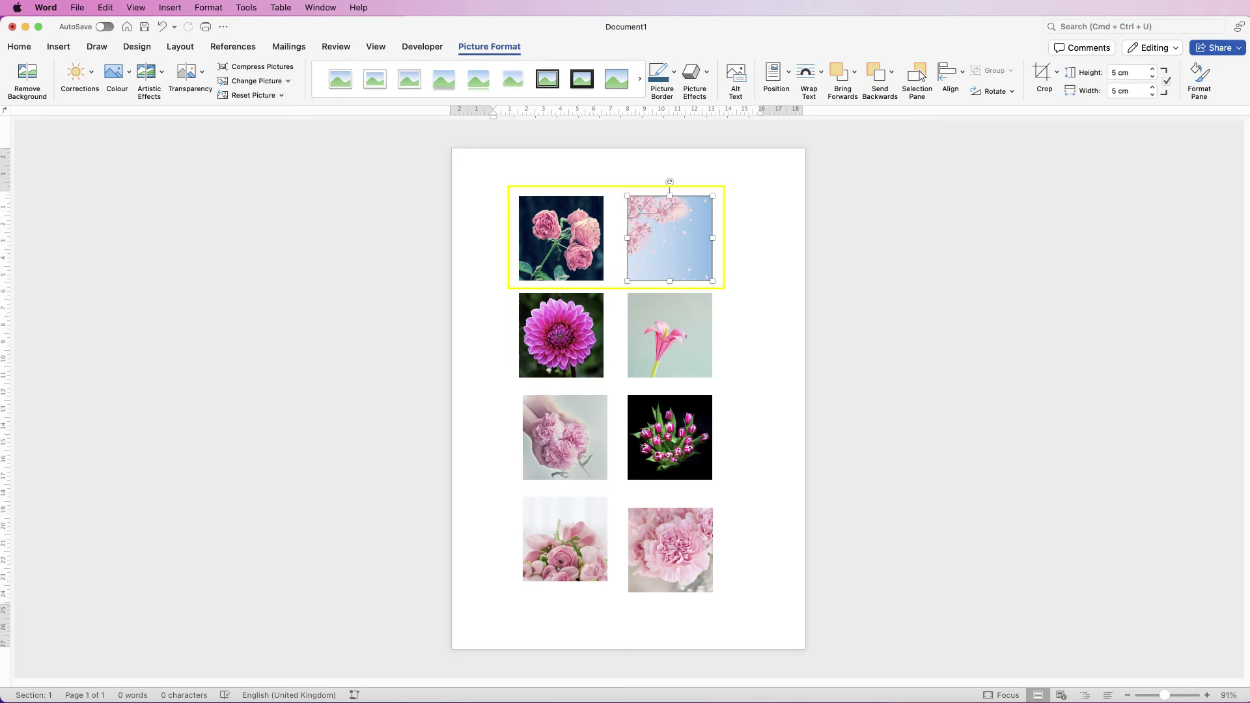
shift+click(561, 237)
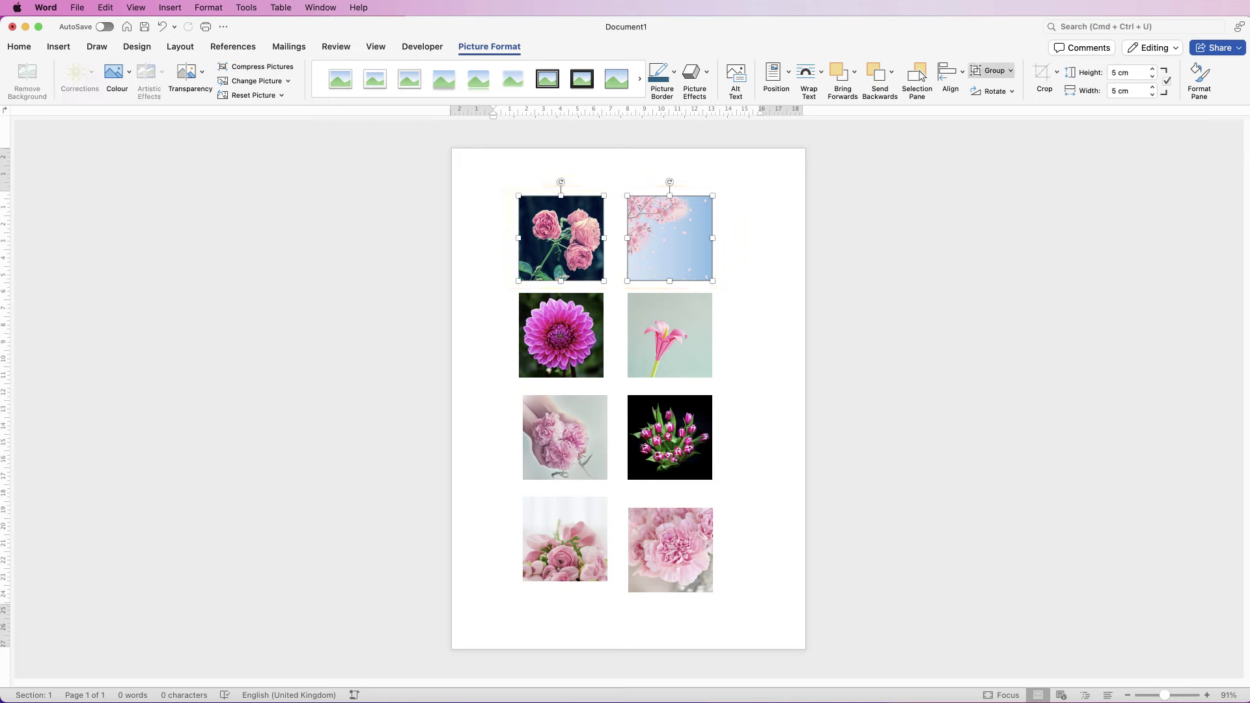
click(949, 73)
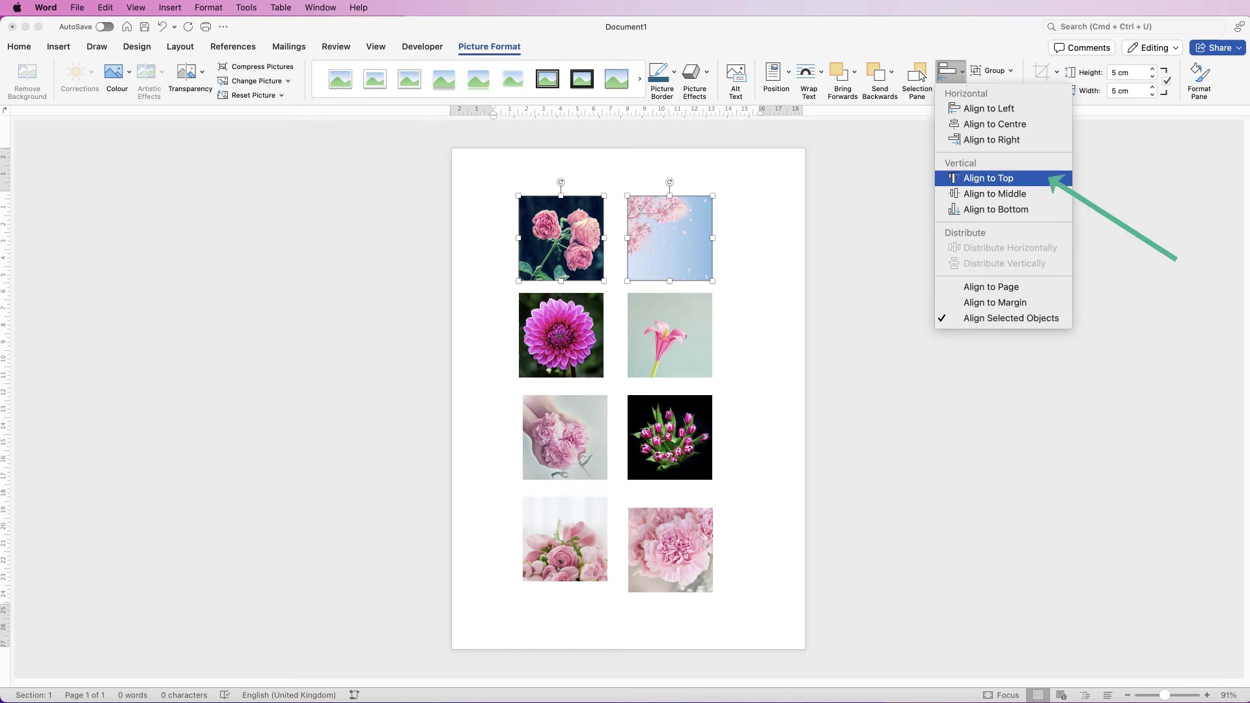
click(989, 178)
Bottom-align the bouquet and carnation photos in the last row, then deselect them
click(670, 550)
shift+click(565, 515)
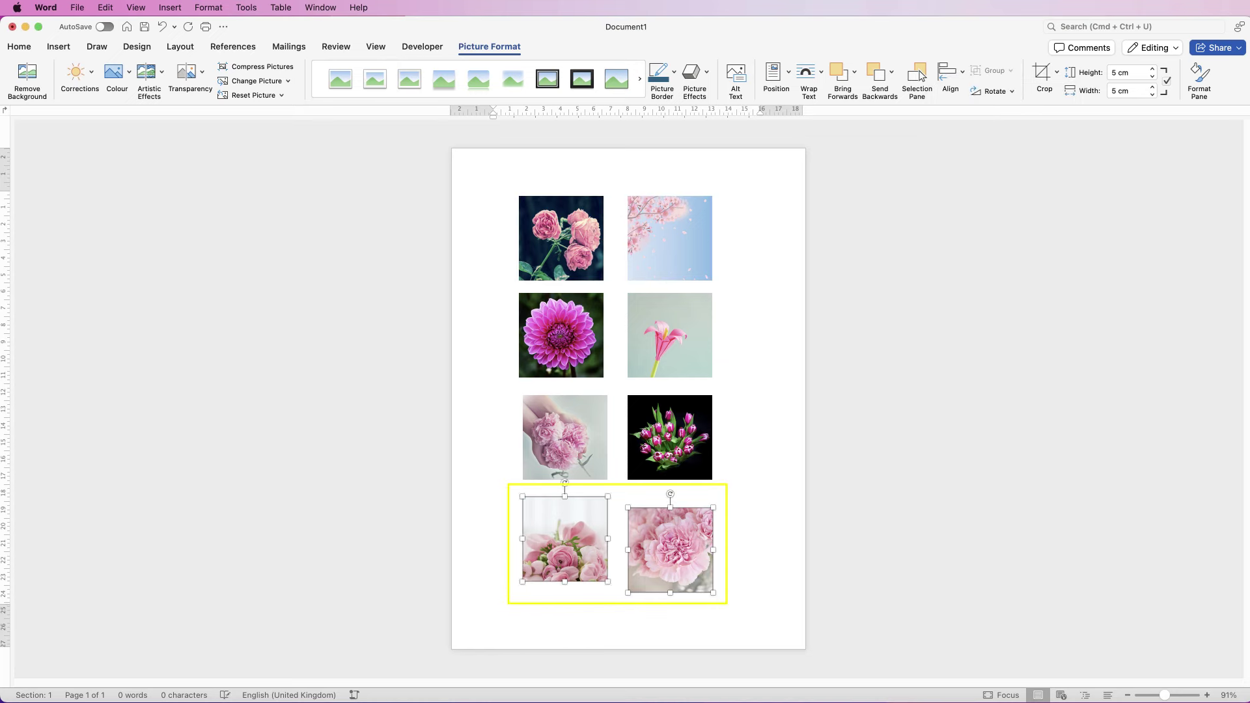
click(949, 73)
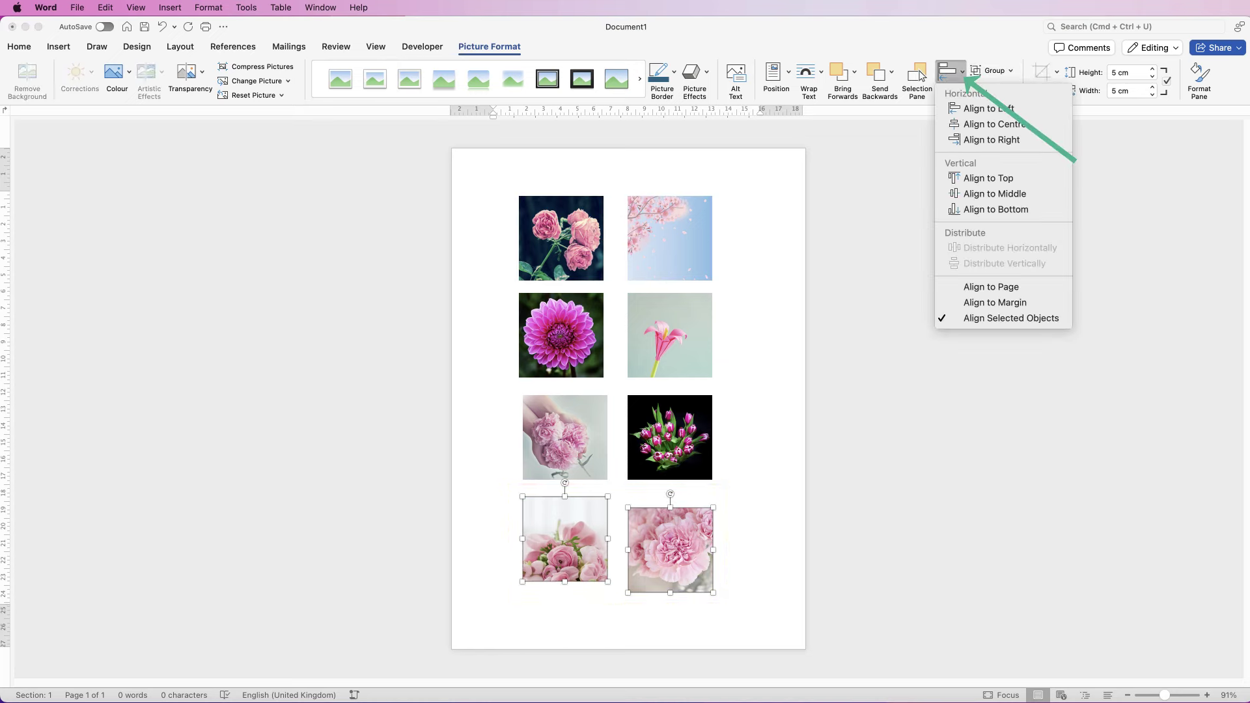
click(990, 210)
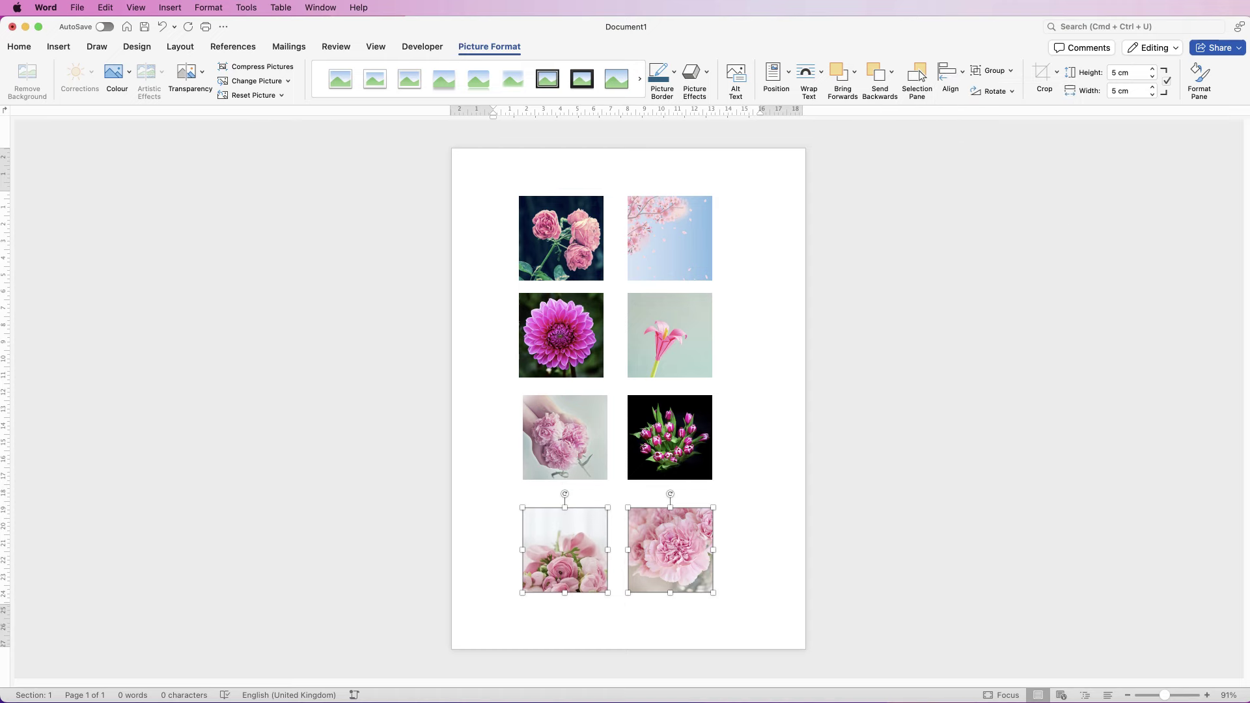
click(494, 195)
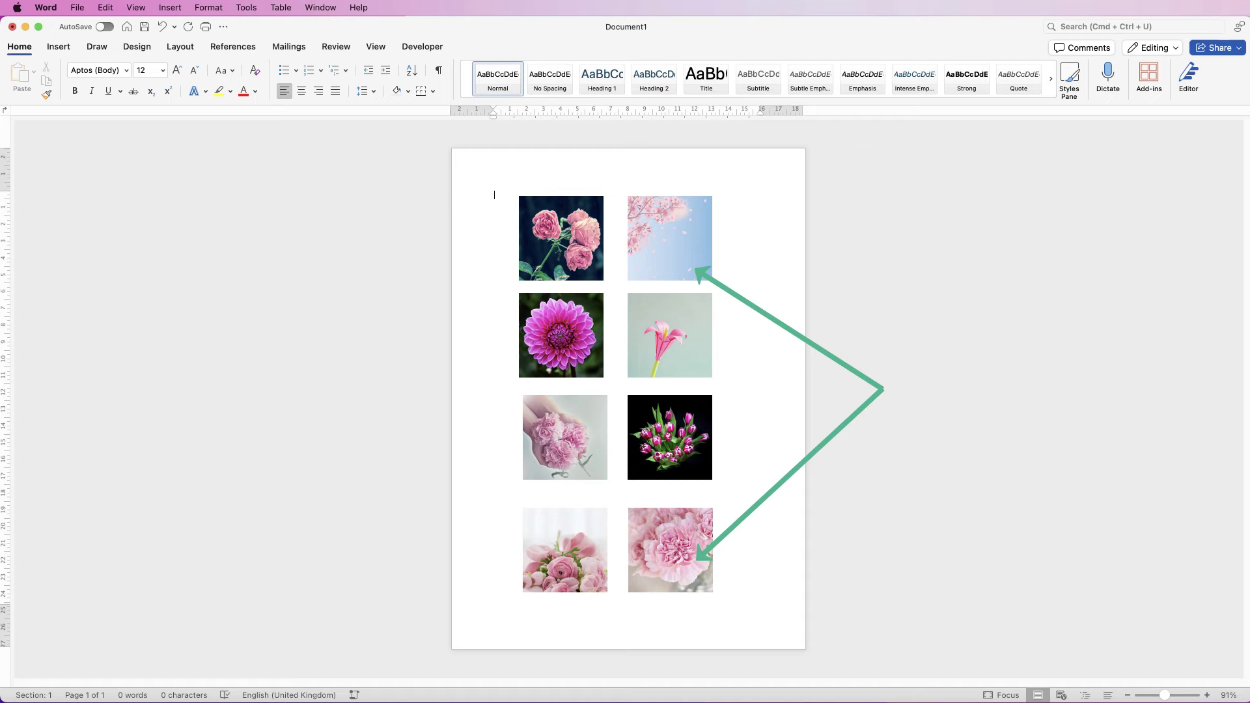
Distribute the four right-column pictures evenly top to bottom and centre them on one another
click(671, 551)
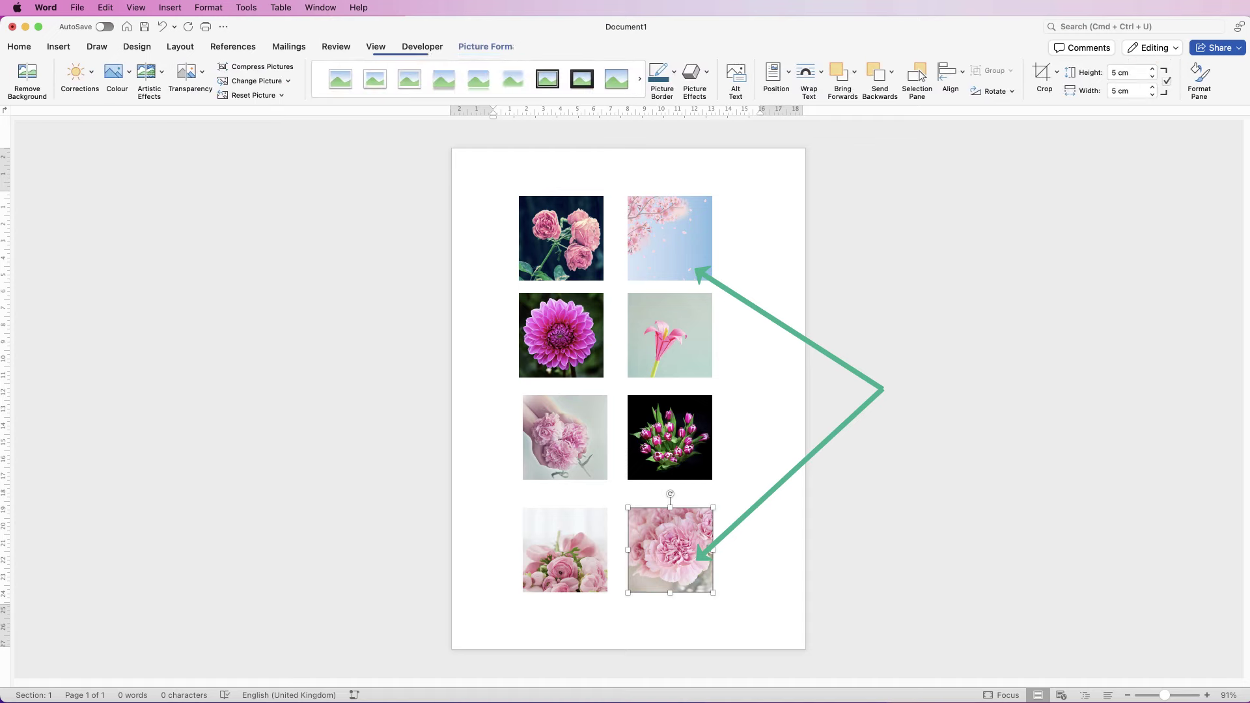
shift+click(670, 438)
shift+click(670, 336)
shift+click(670, 238)
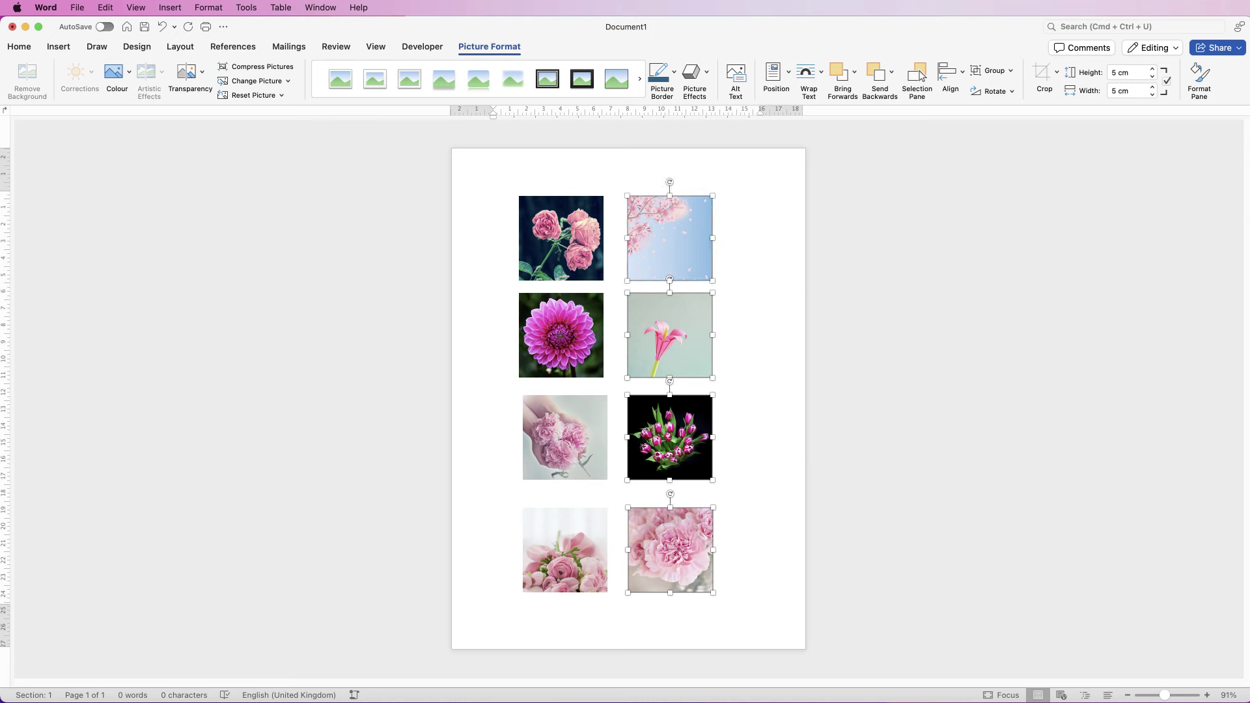
click(950, 72)
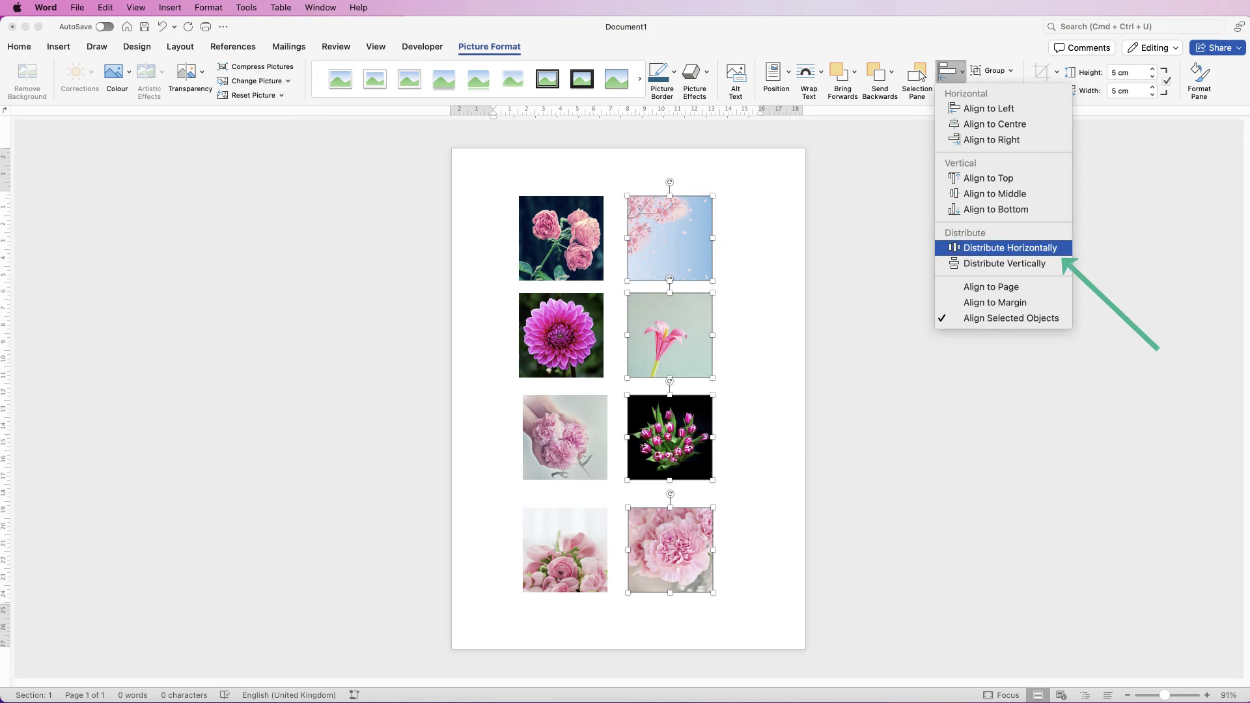
click(1004, 263)
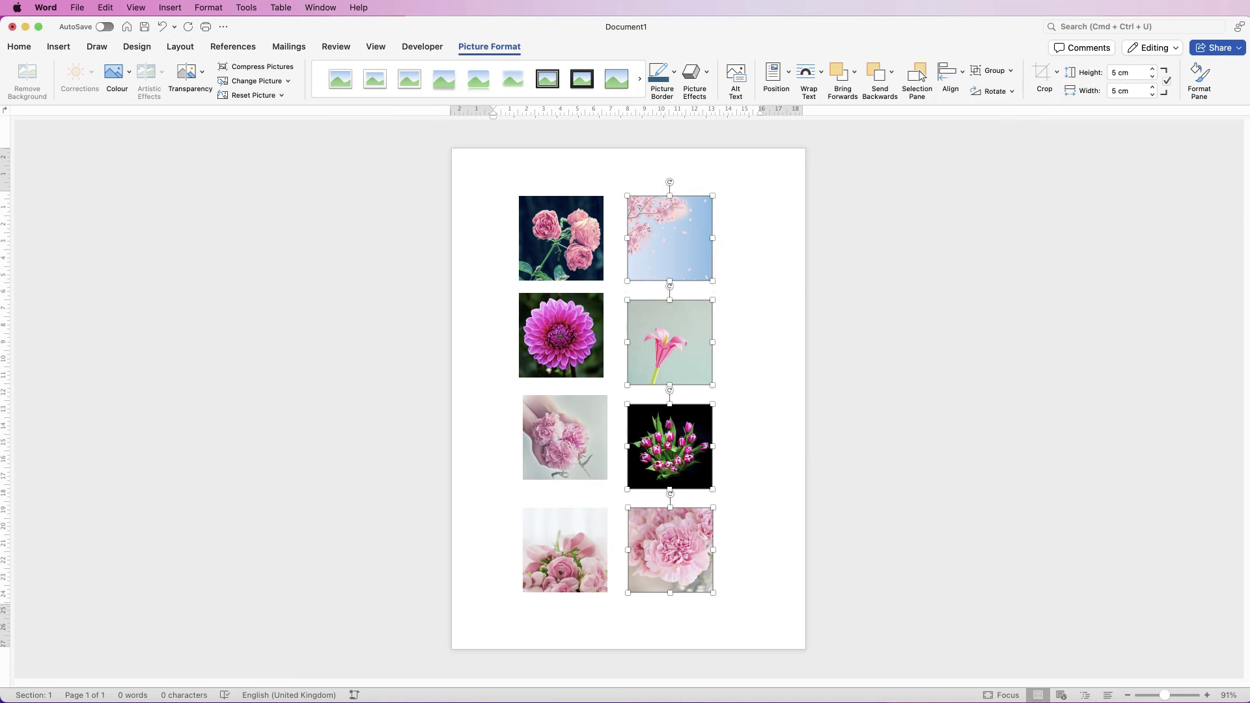
click(950, 72)
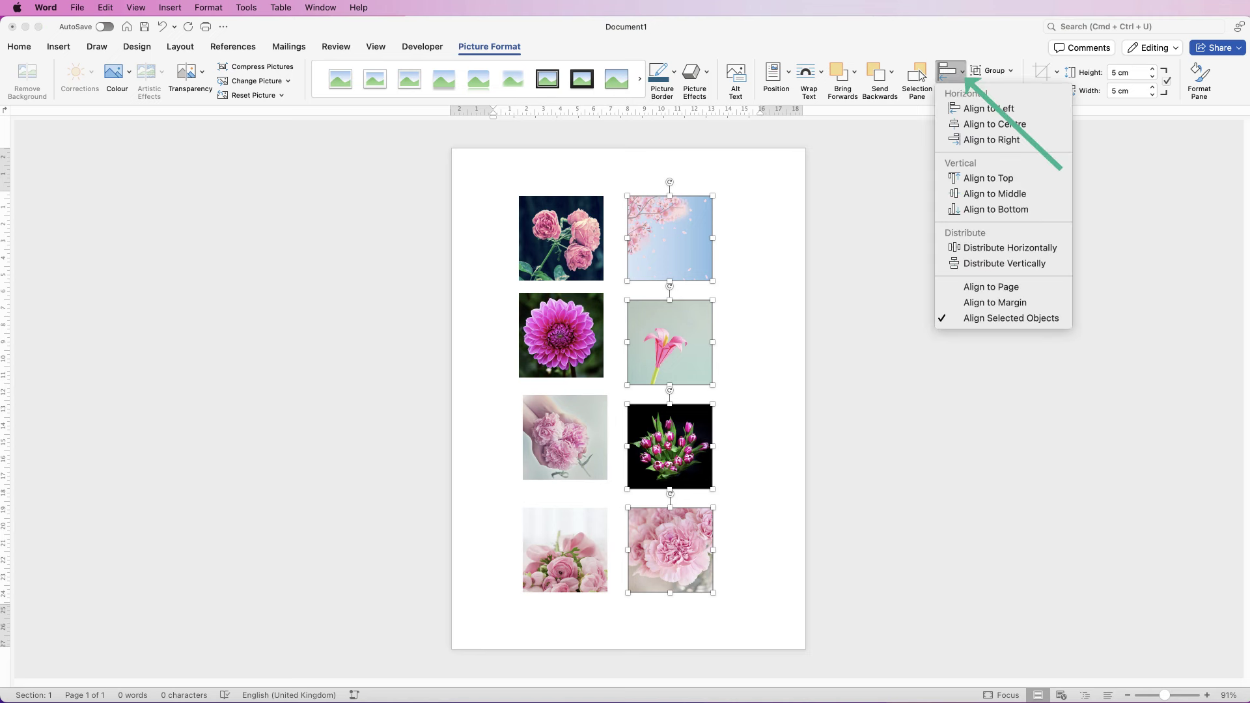
click(995, 124)
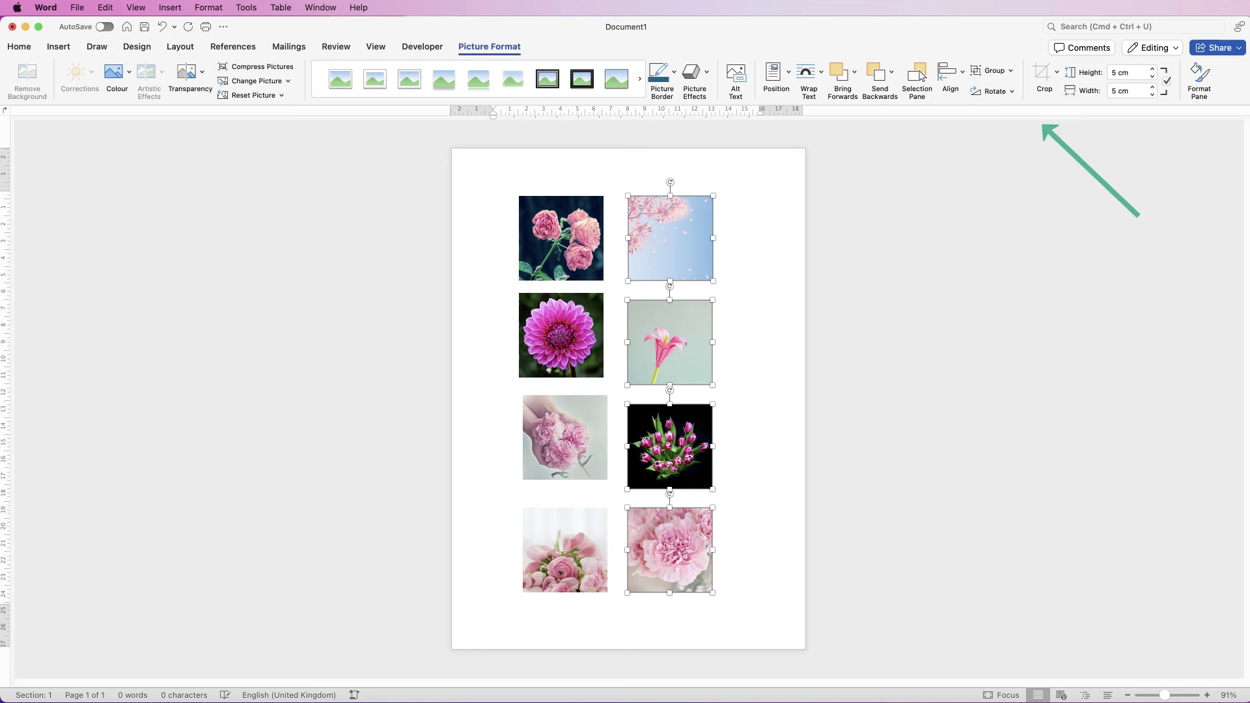
Centre the four left-column pictures on one another and space them evenly top to bottom
click(558, 184)
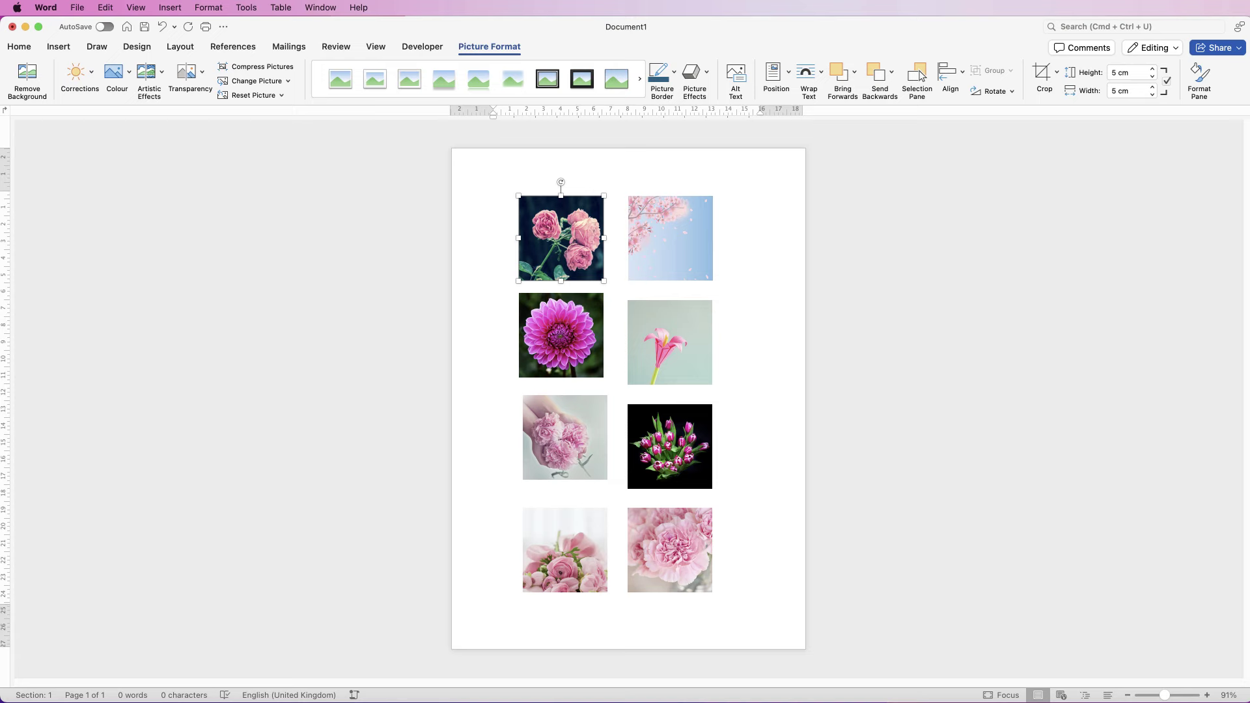
drag(558, 184, 586, 361)
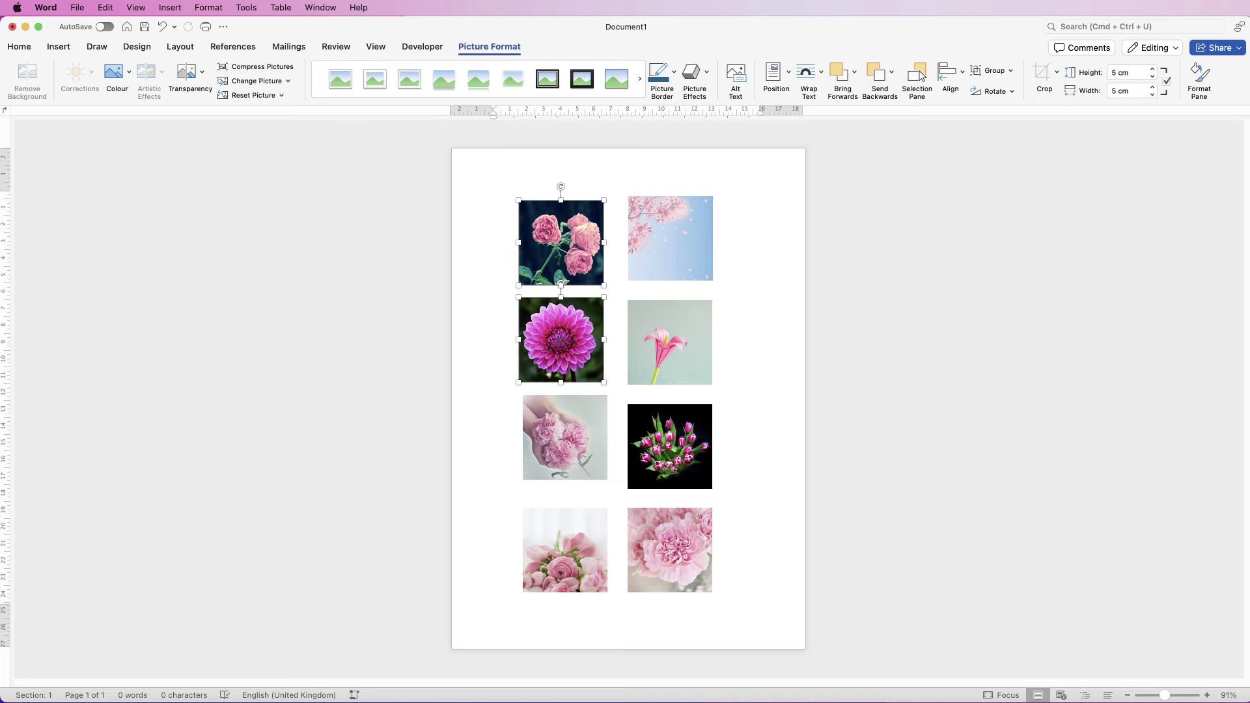
key(super+z)
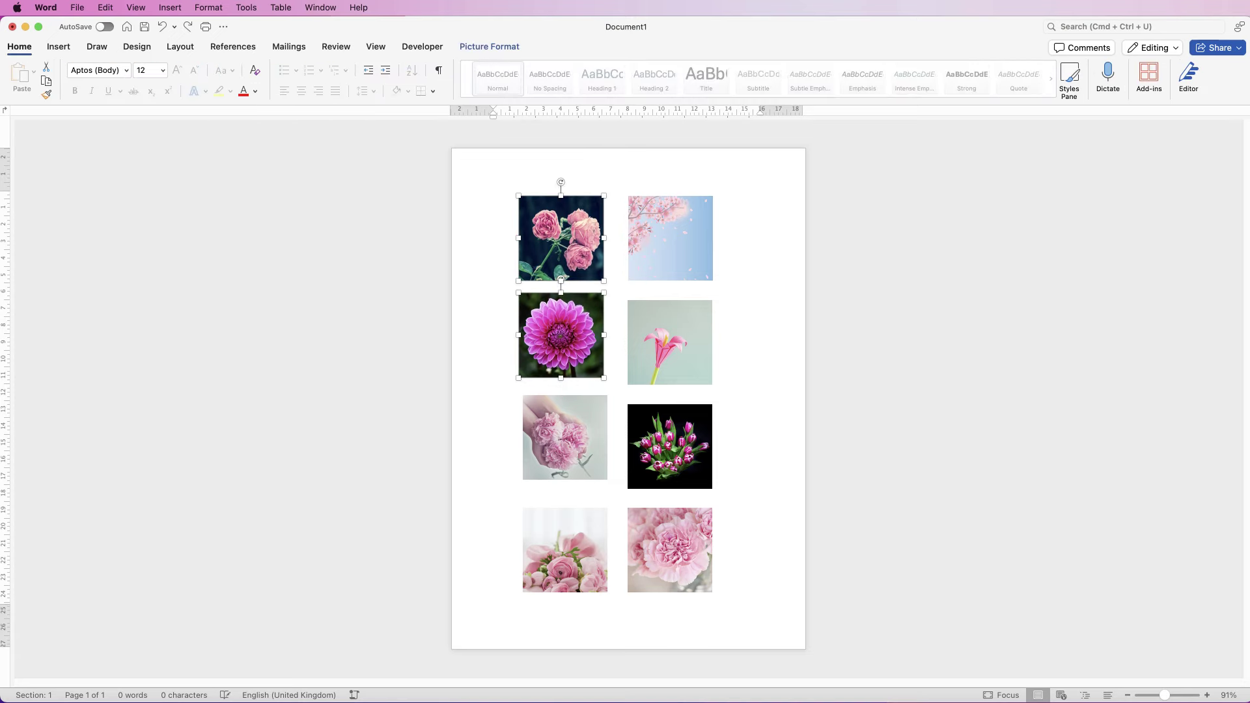
shift+click(564, 437)
shift+click(565, 550)
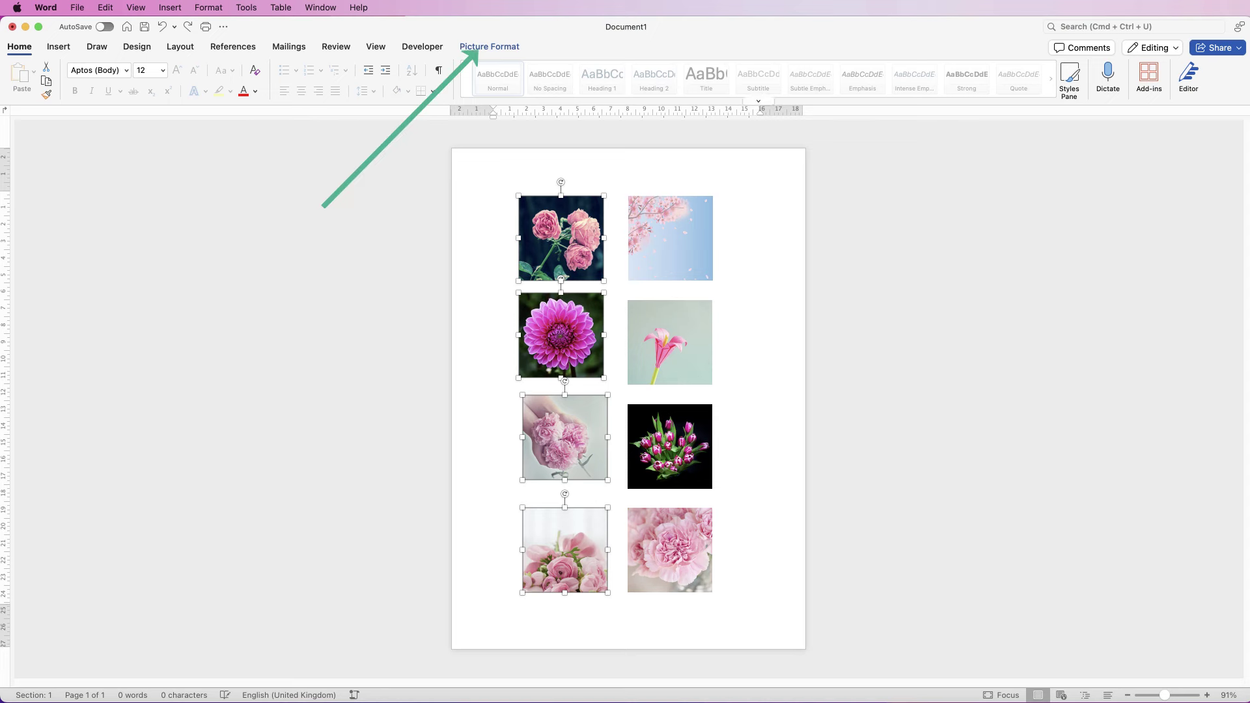
click(489, 46)
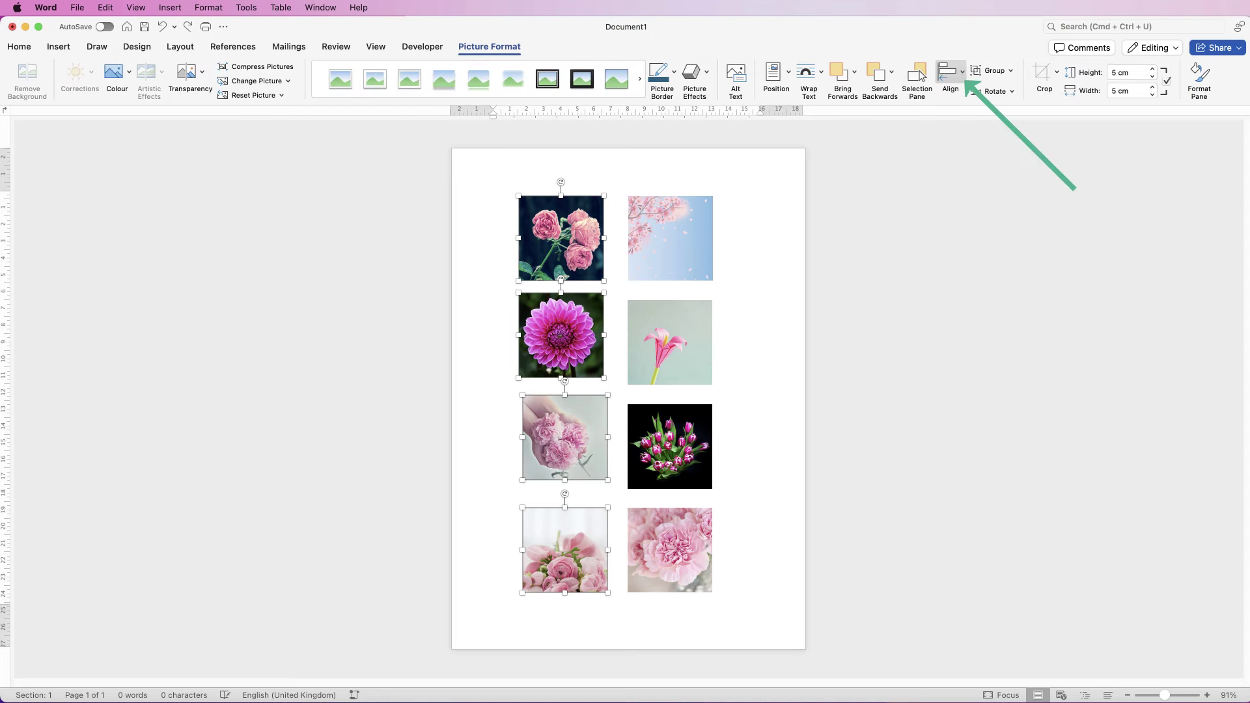
click(949, 75)
click(994, 123)
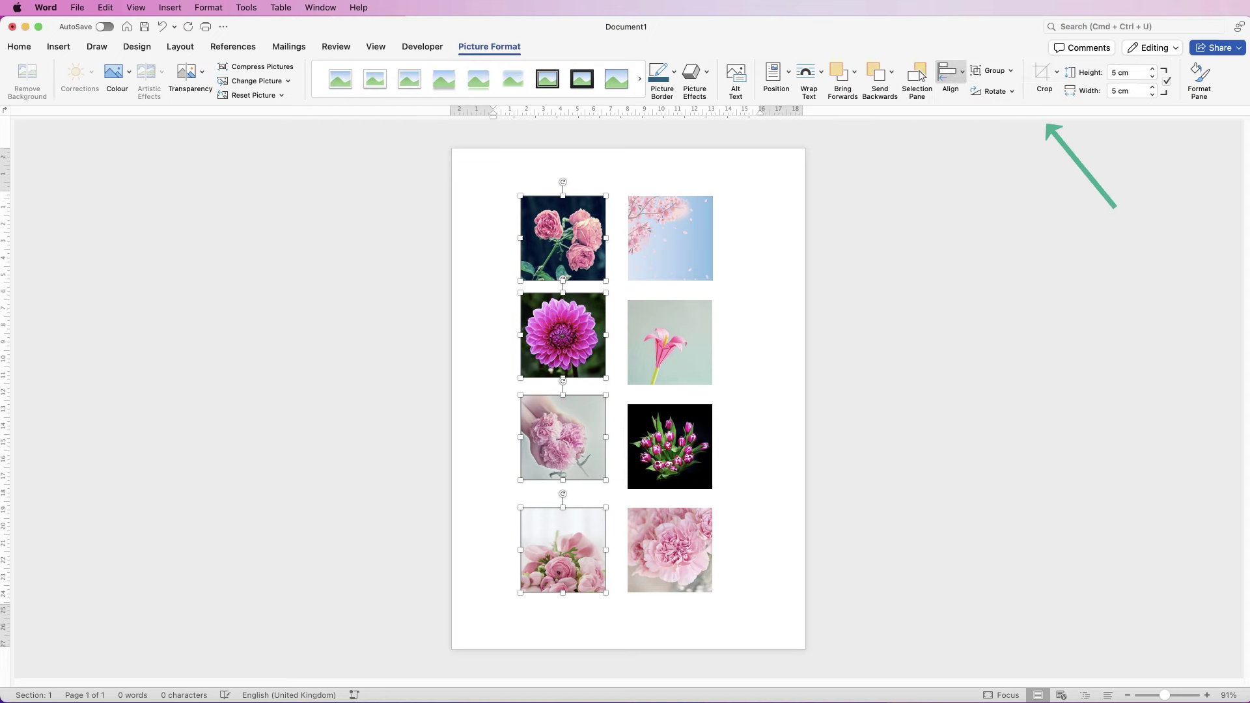
click(949, 75)
click(1005, 263)
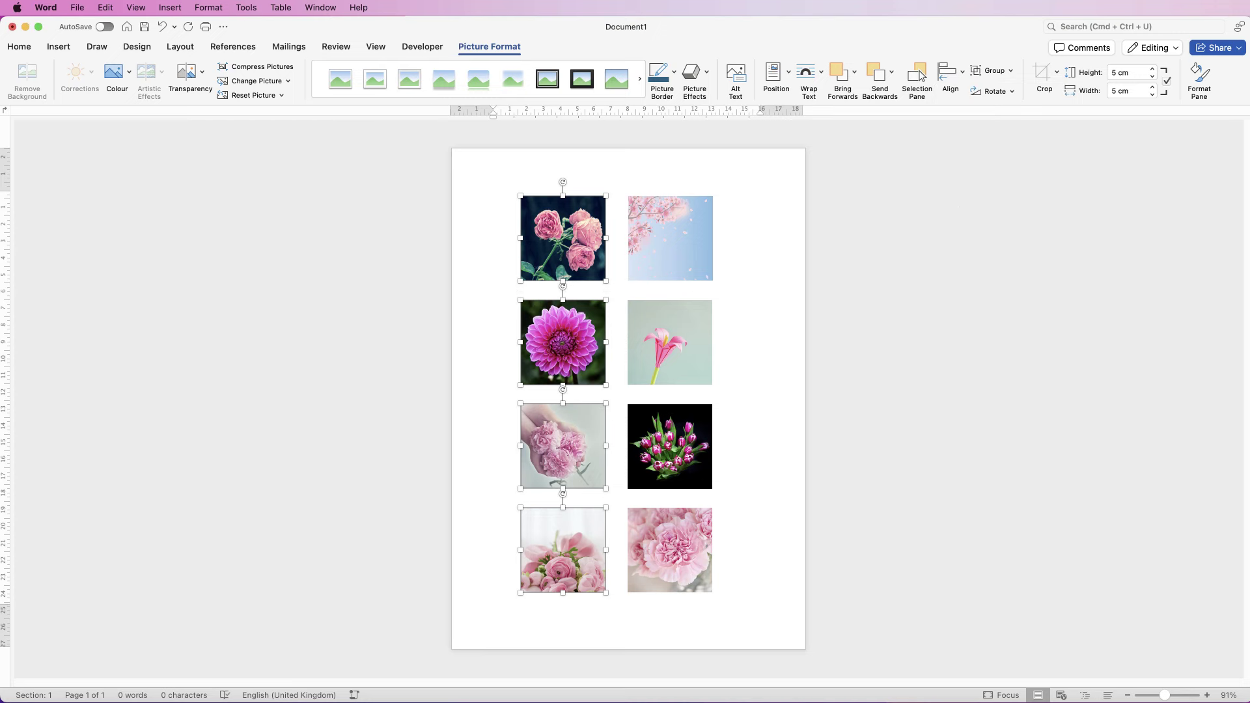
click(491, 192)
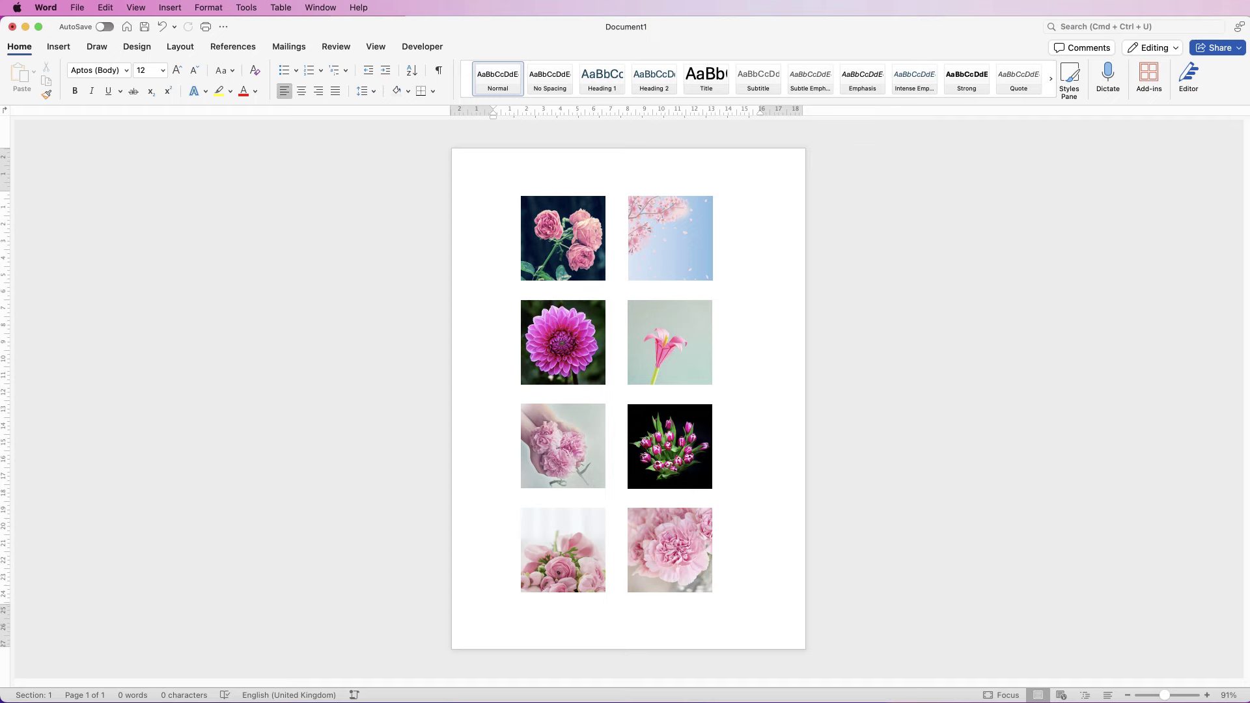
Group all eight flower photos into one object and place it Middle Center with Square wrapping
click(670, 550)
shift+click(563, 550)
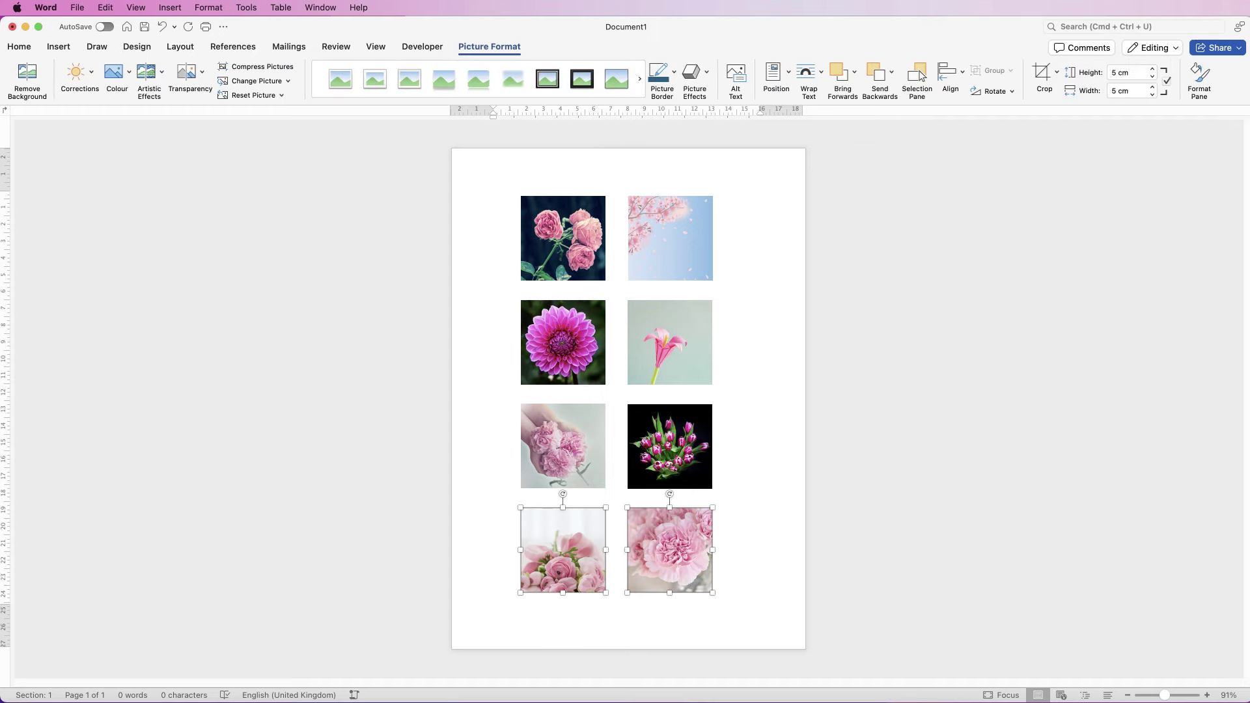
shift+click(563, 446)
shift+click(670, 446)
shift+click(670, 342)
shift+click(563, 342)
shift+click(563, 238)
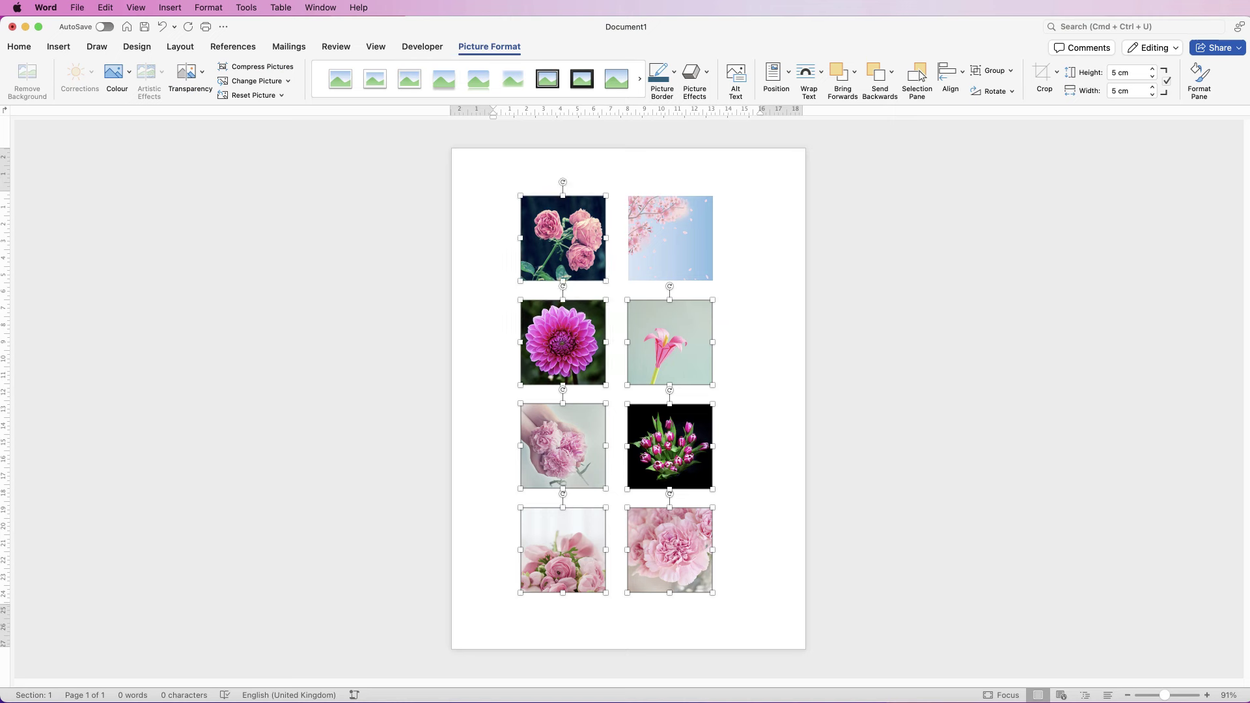
shift+click(670, 238)
click(991, 70)
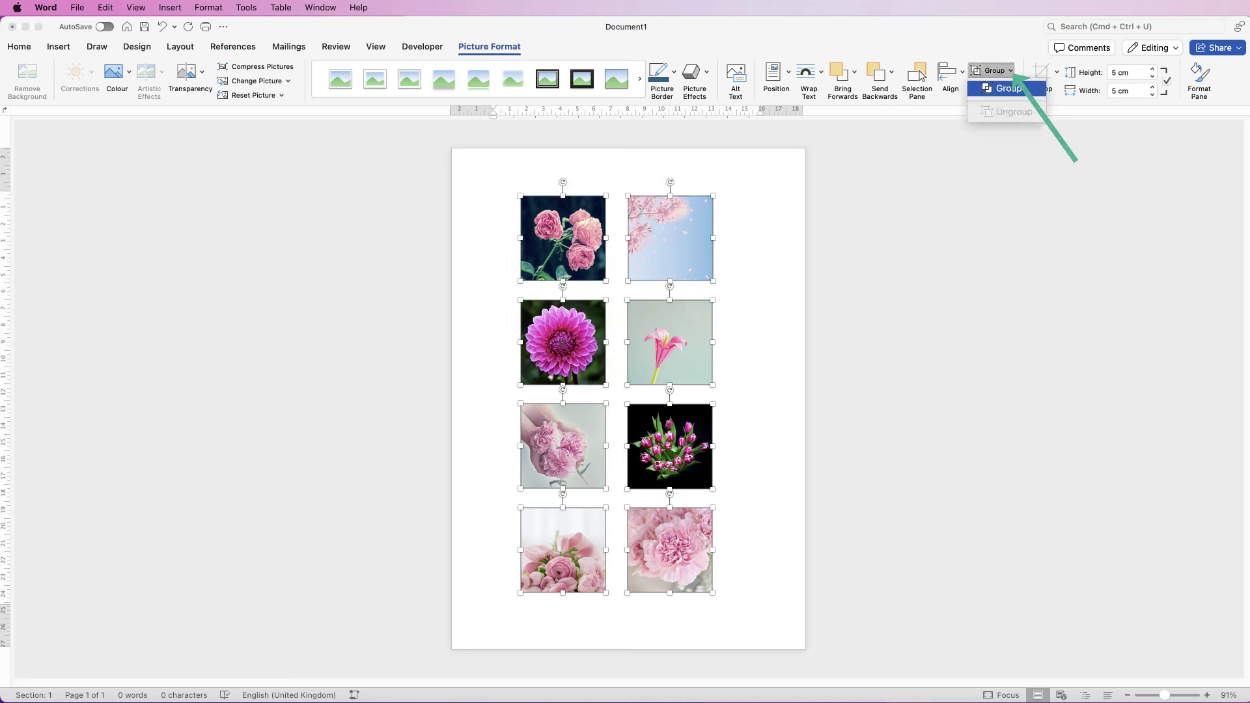
click(1009, 88)
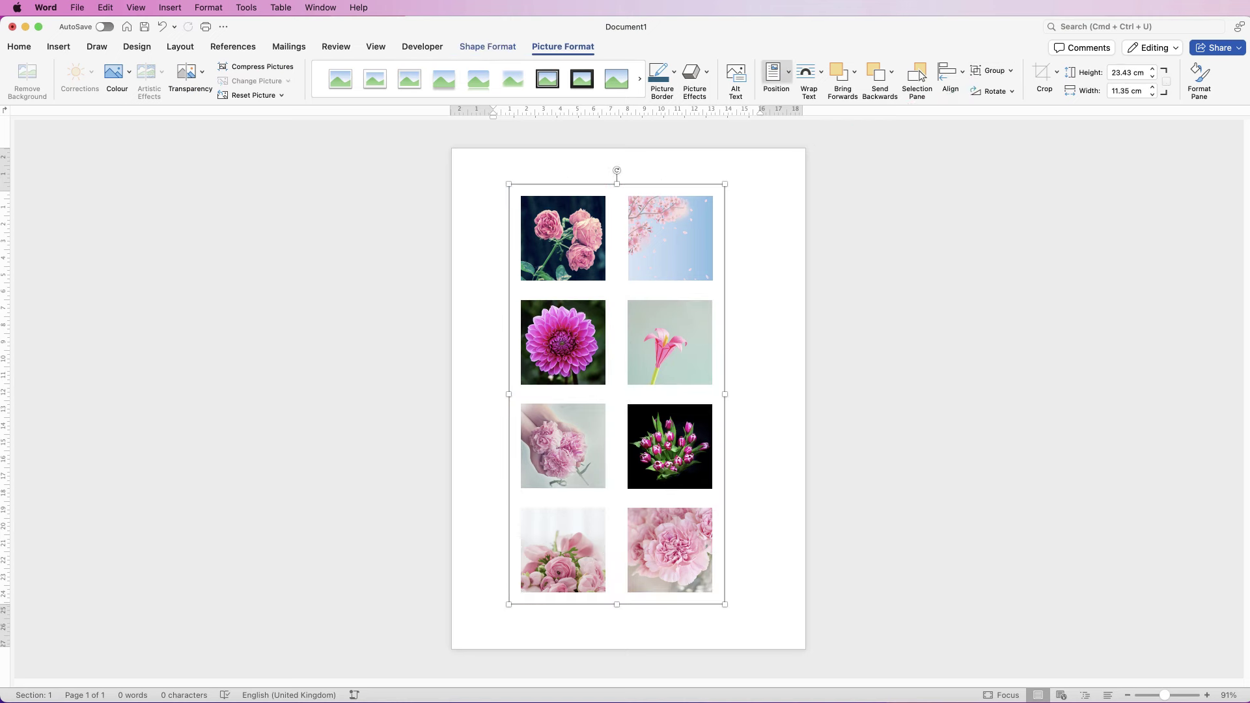
click(778, 73)
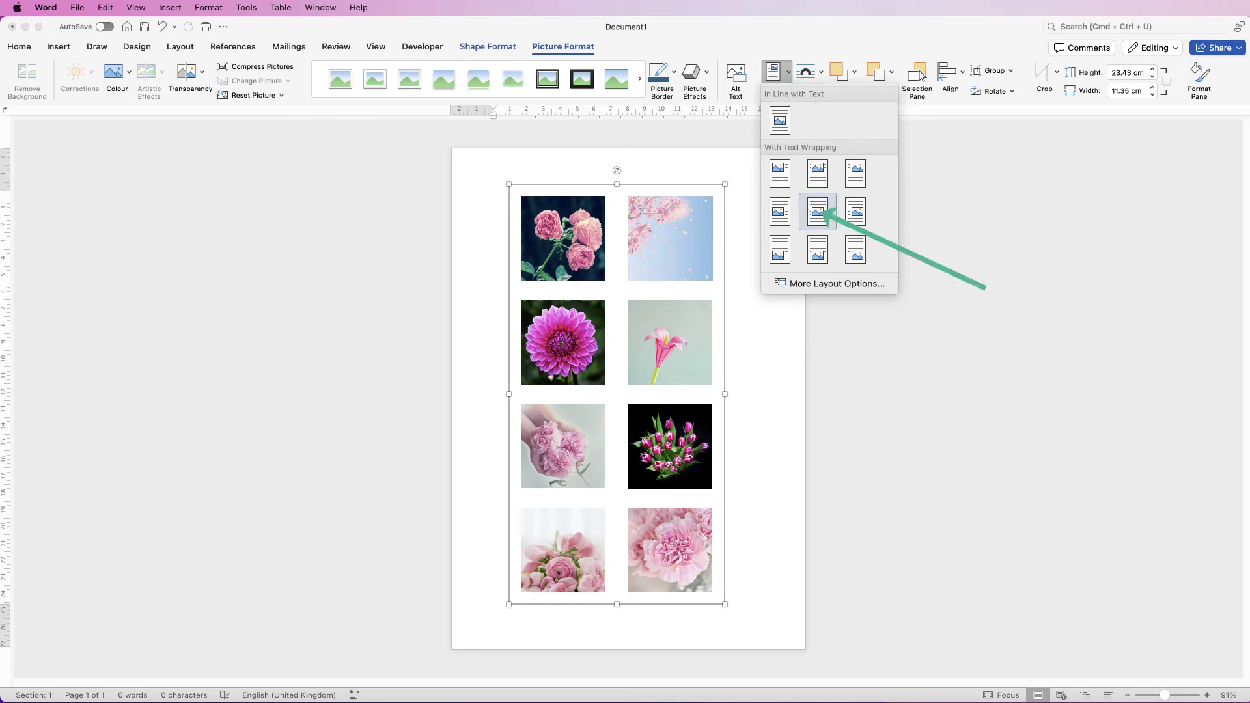
click(817, 211)
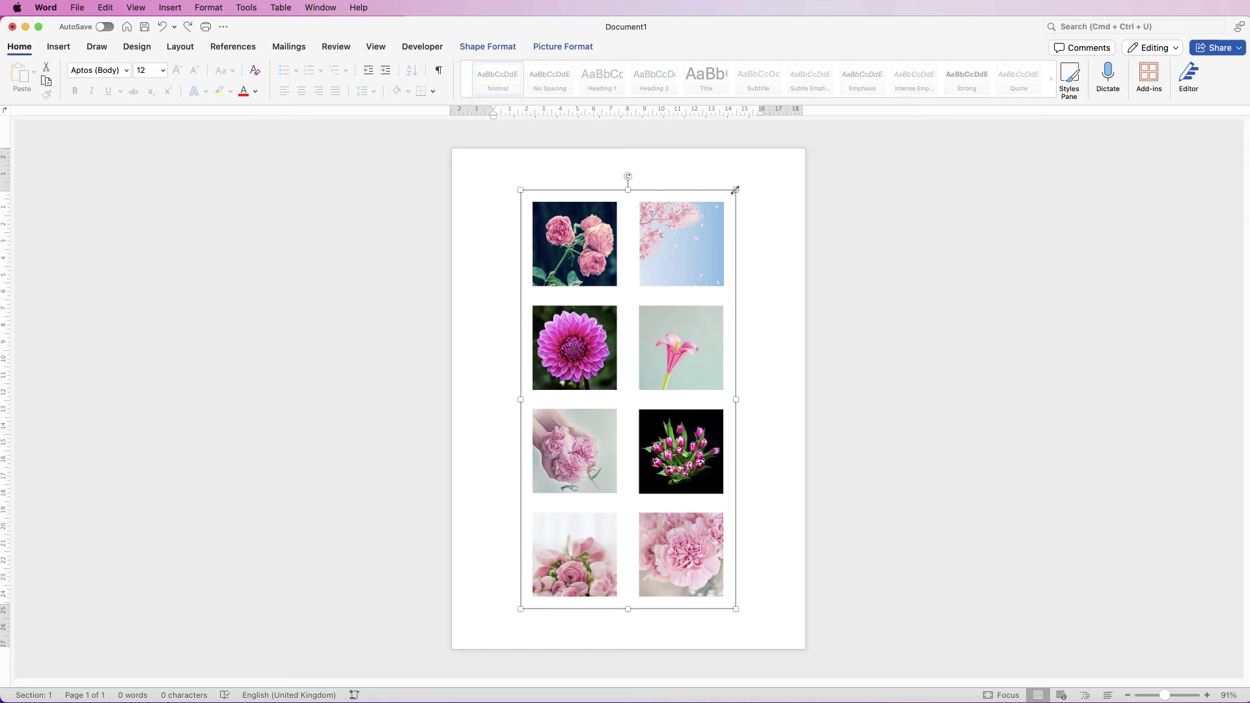
drag(735, 189, 667, 379)
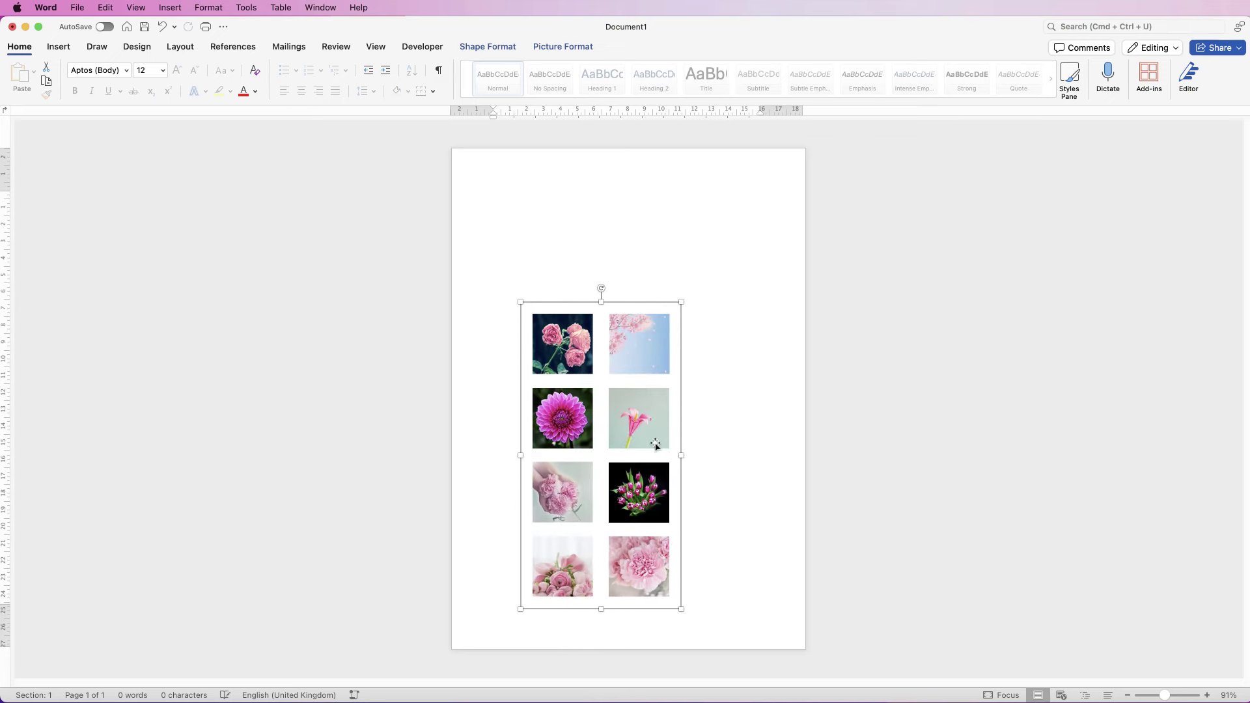
mouse_move(631, 444)
mouse_down()
mouse_move(595, 320)
mouse_move(717, 299)
mouse_move(708, 404)
mouse_move(610, 434)
mouse_up()
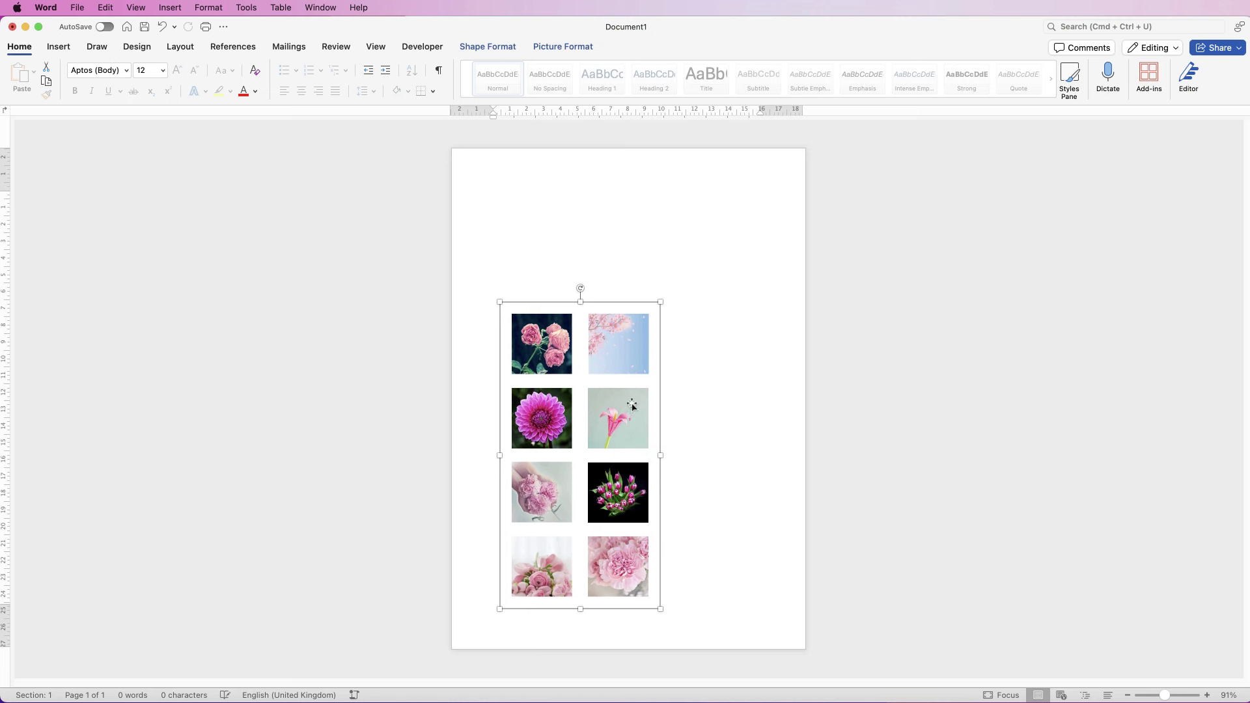
Restore the two pages of body text, then shrink and move the flower grid lower on page 1
key(super+z)
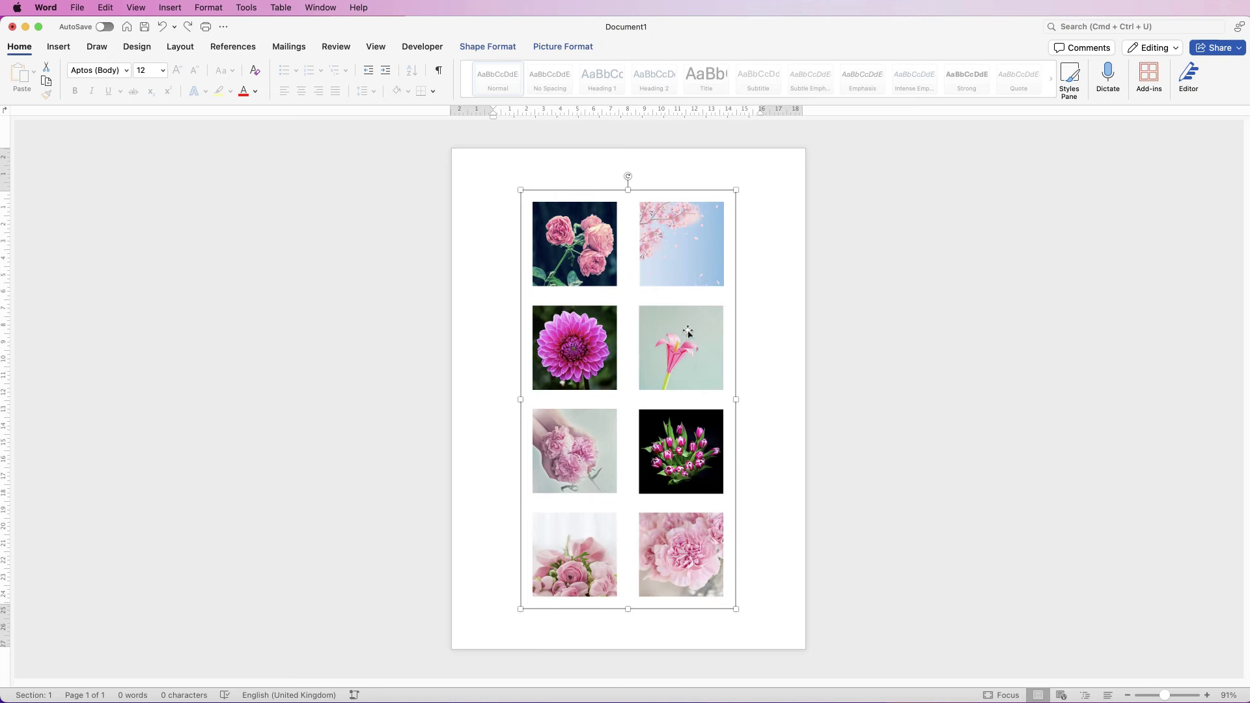
click(759, 237)
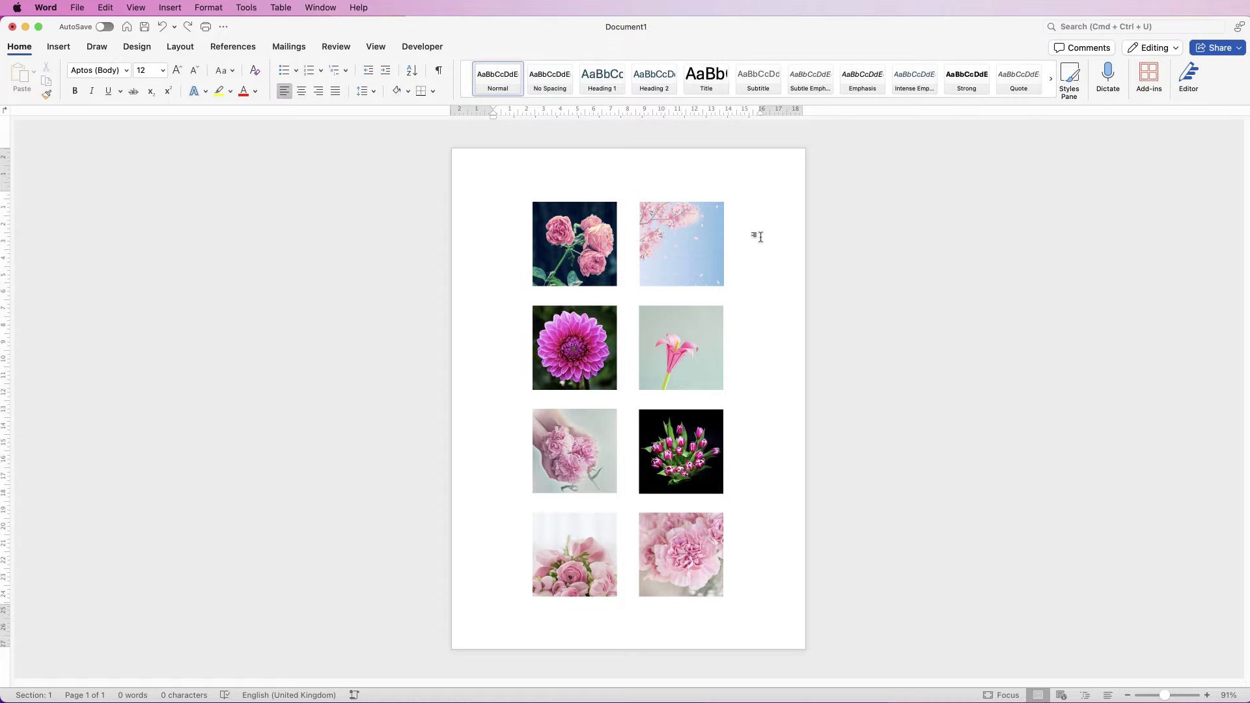
key(super+y)
drag(526, 343, 499, 341)
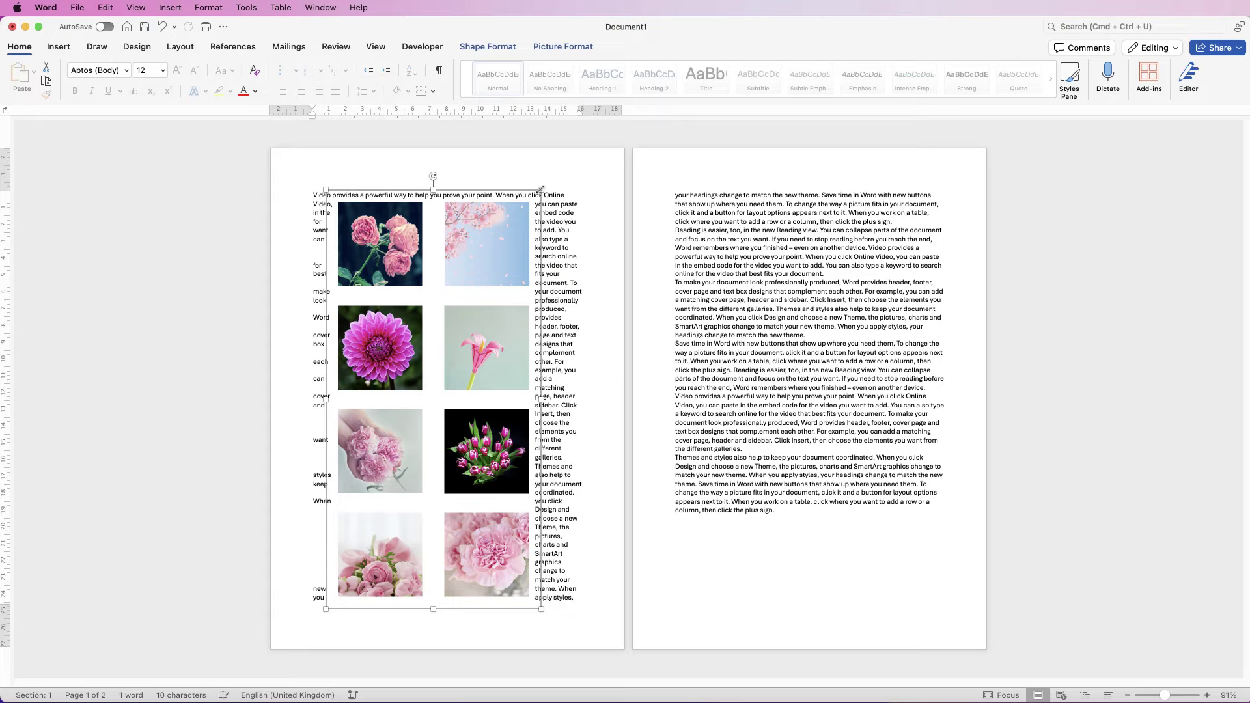
drag(540, 190, 479, 317)
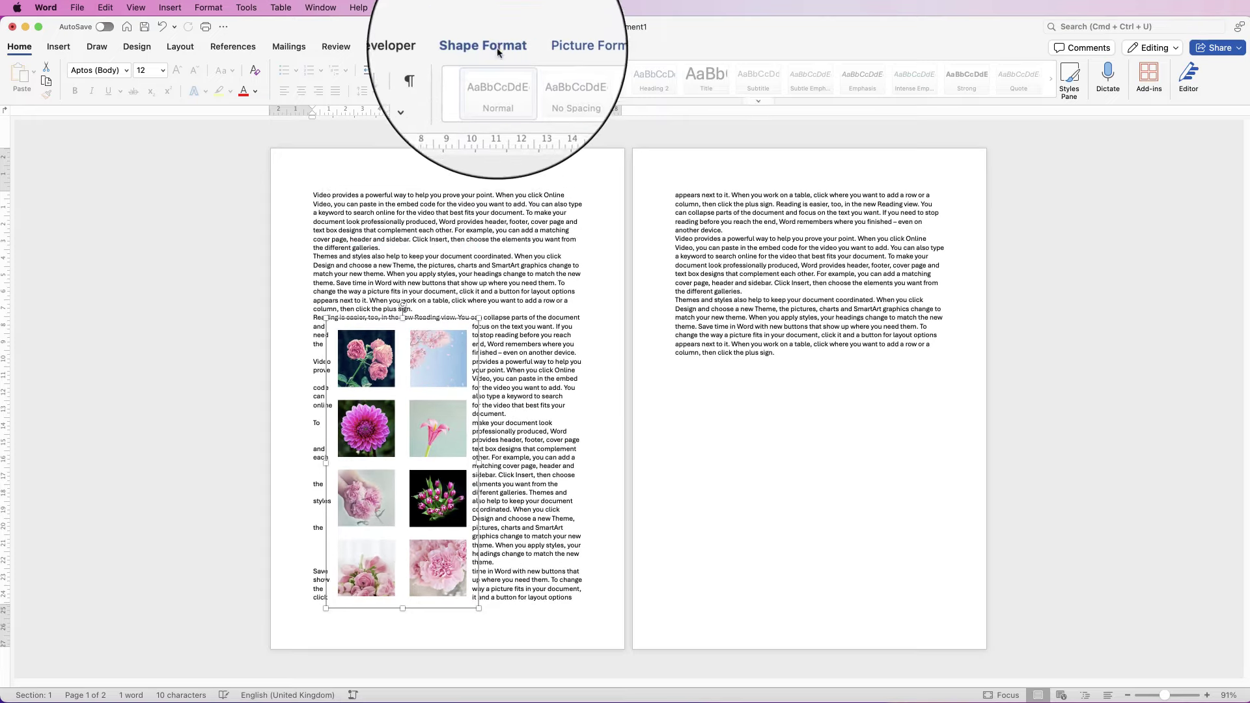
Set the flower grid's text wrapping to Tight and position it mid-page on page 1
click(498, 52)
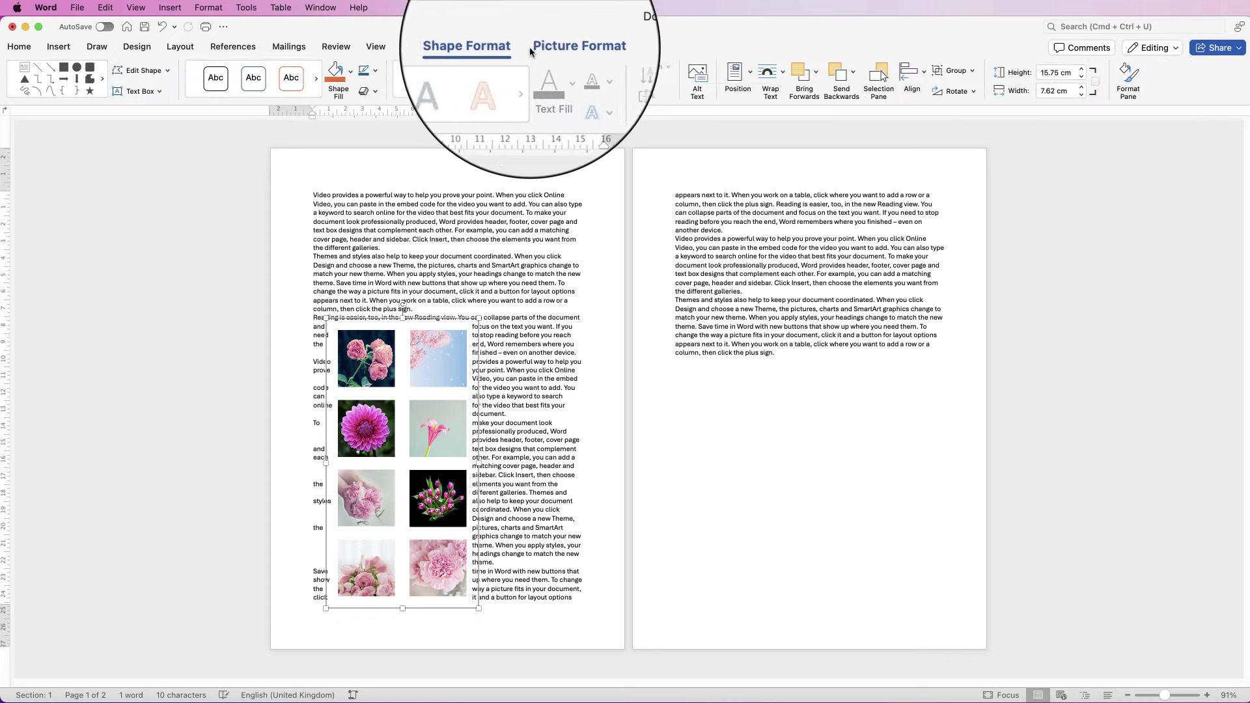
click(783, 74)
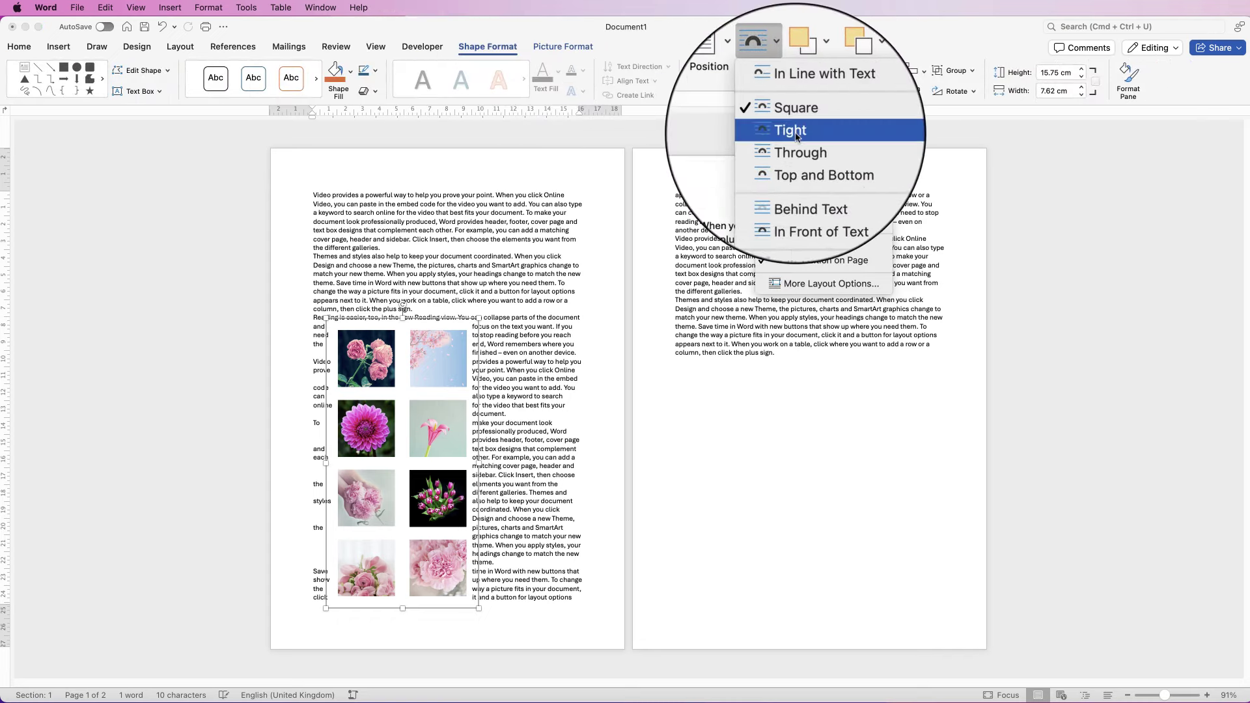
click(791, 166)
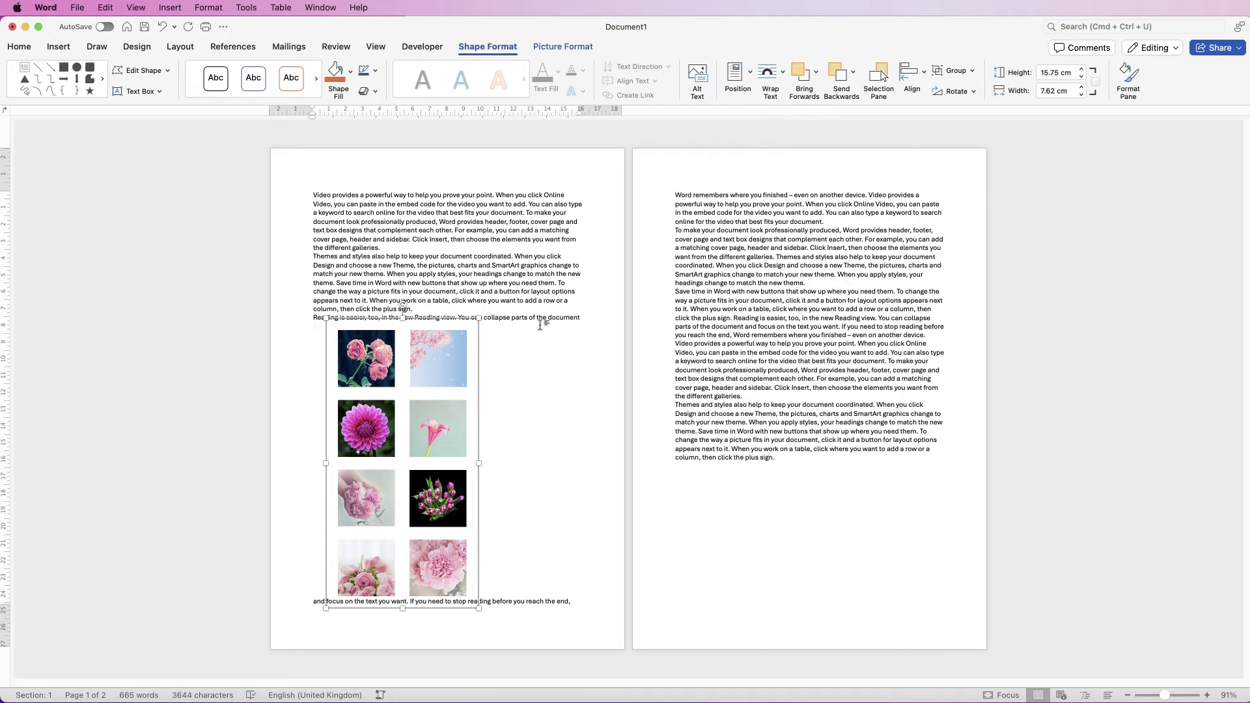
drag(430, 382, 481, 307)
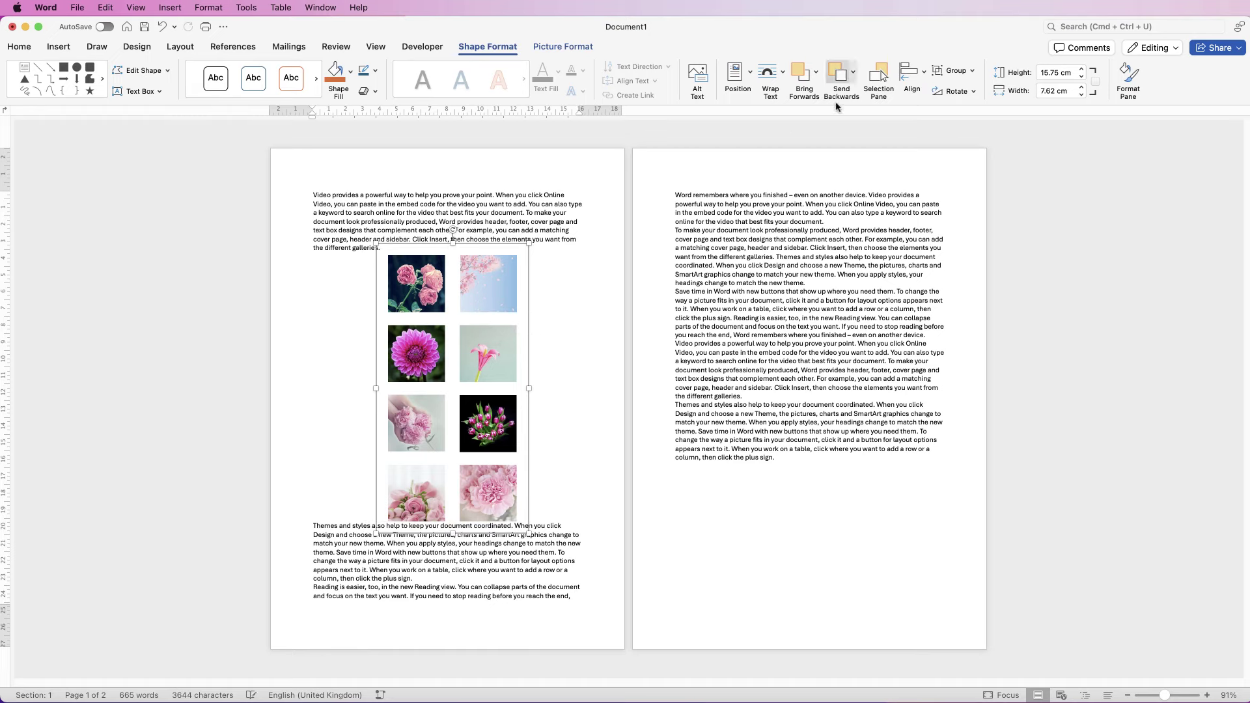
click(771, 75)
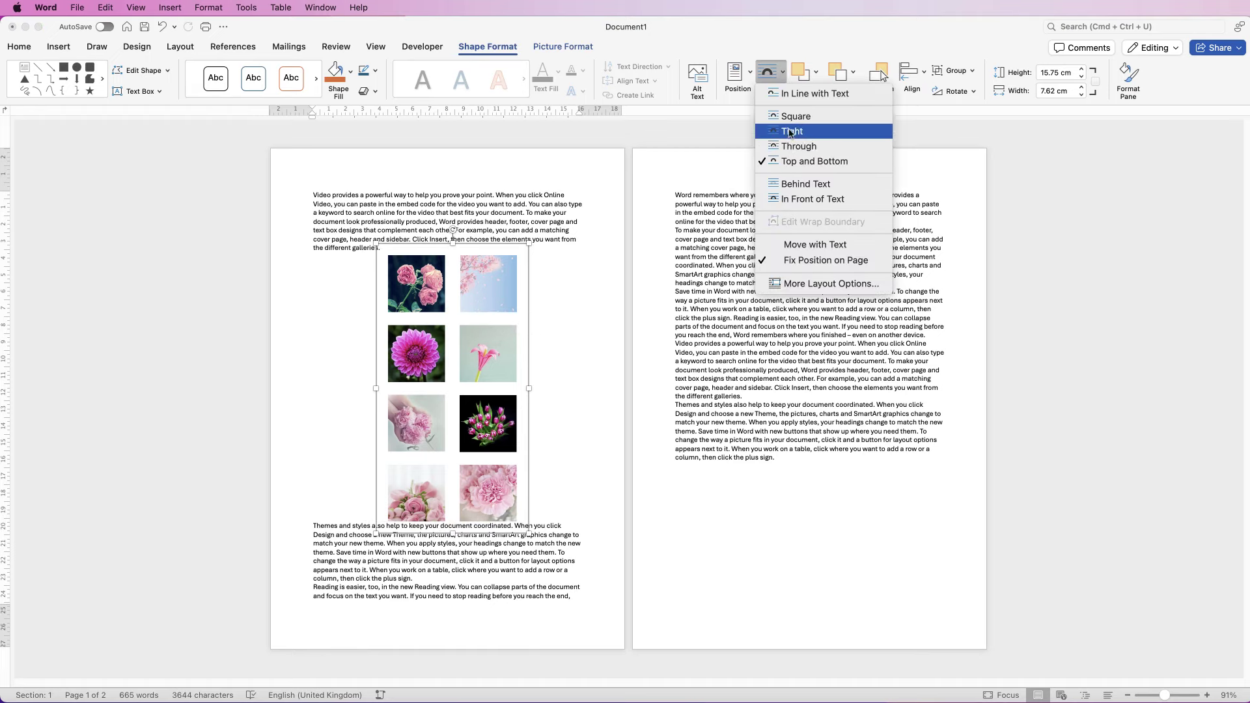
click(792, 132)
mouse_move(459, 369)
mouse_down()
mouse_move(483, 346)
mouse_move(470, 332)
mouse_move(464, 356)
mouse_up()
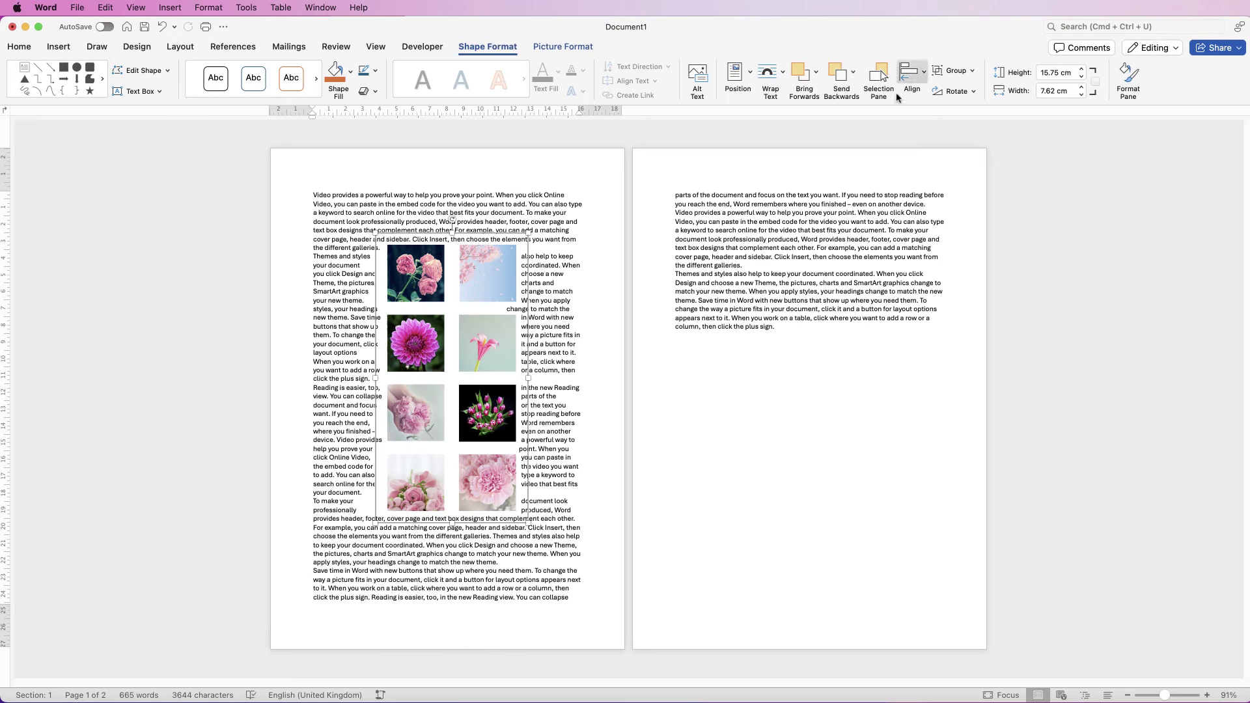
Try Square and Behind Text wrapping, settle on Square, and move the grid to the left margin
click(783, 73)
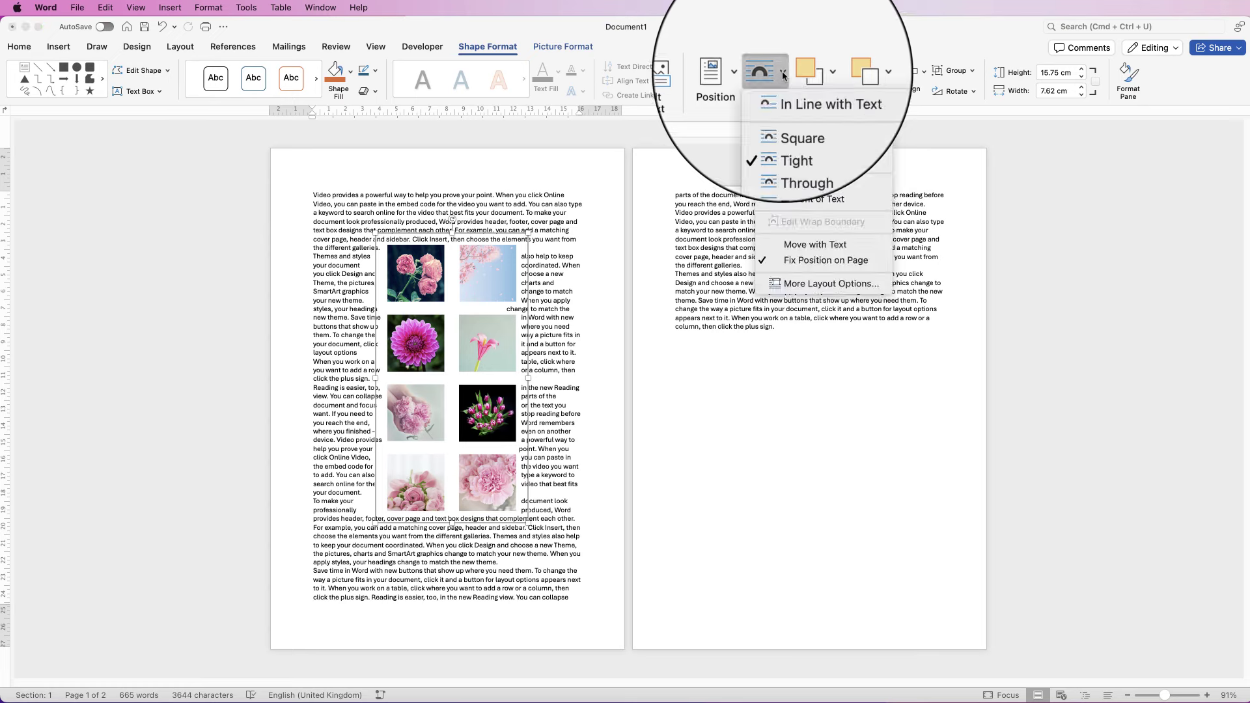
click(792, 120)
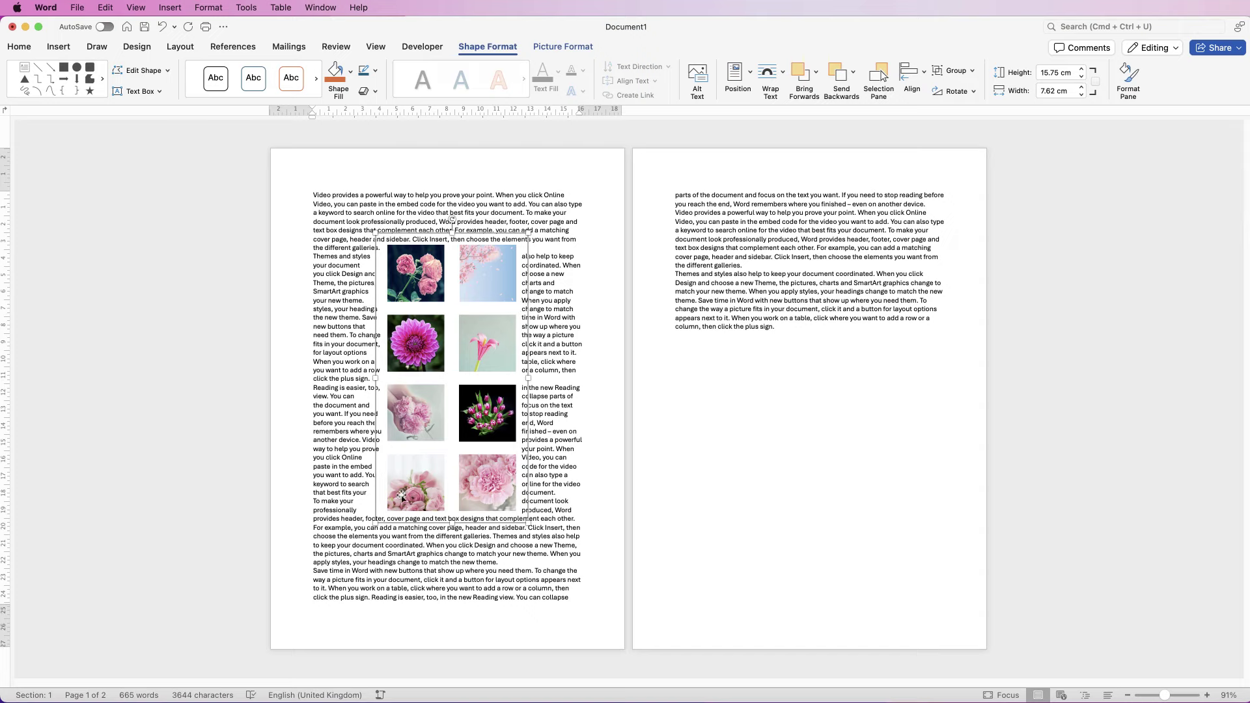
click(783, 72)
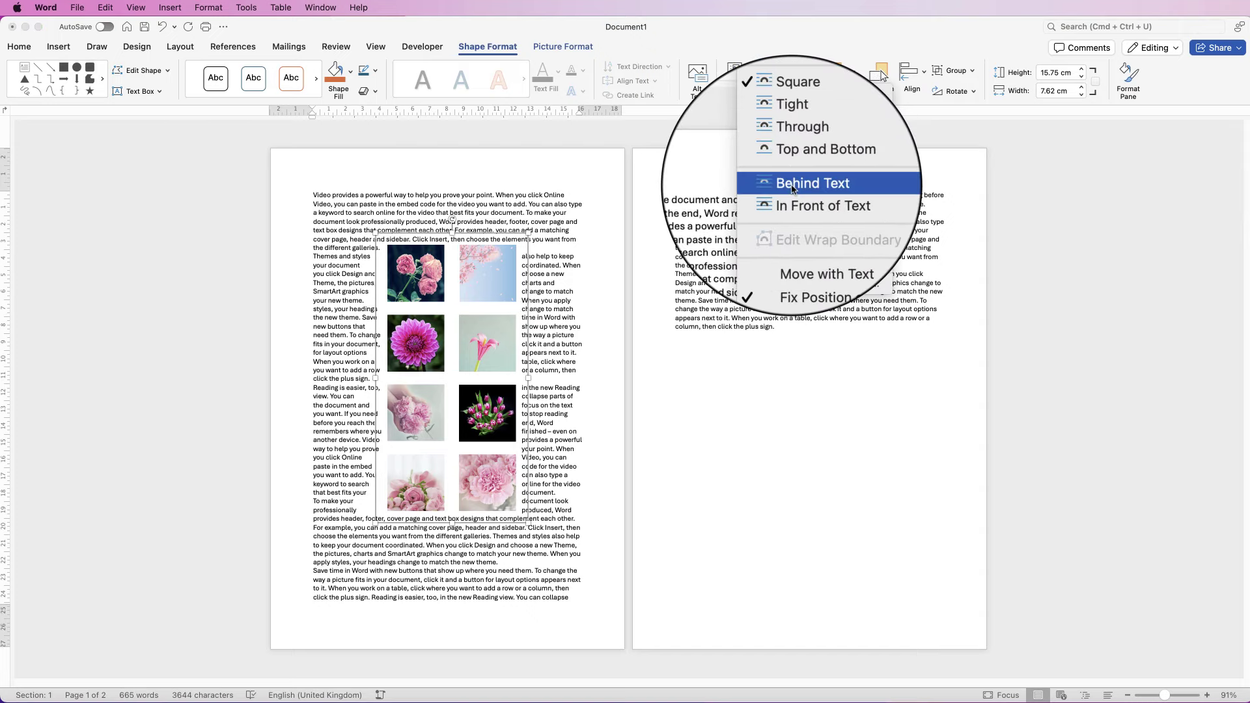
click(790, 184)
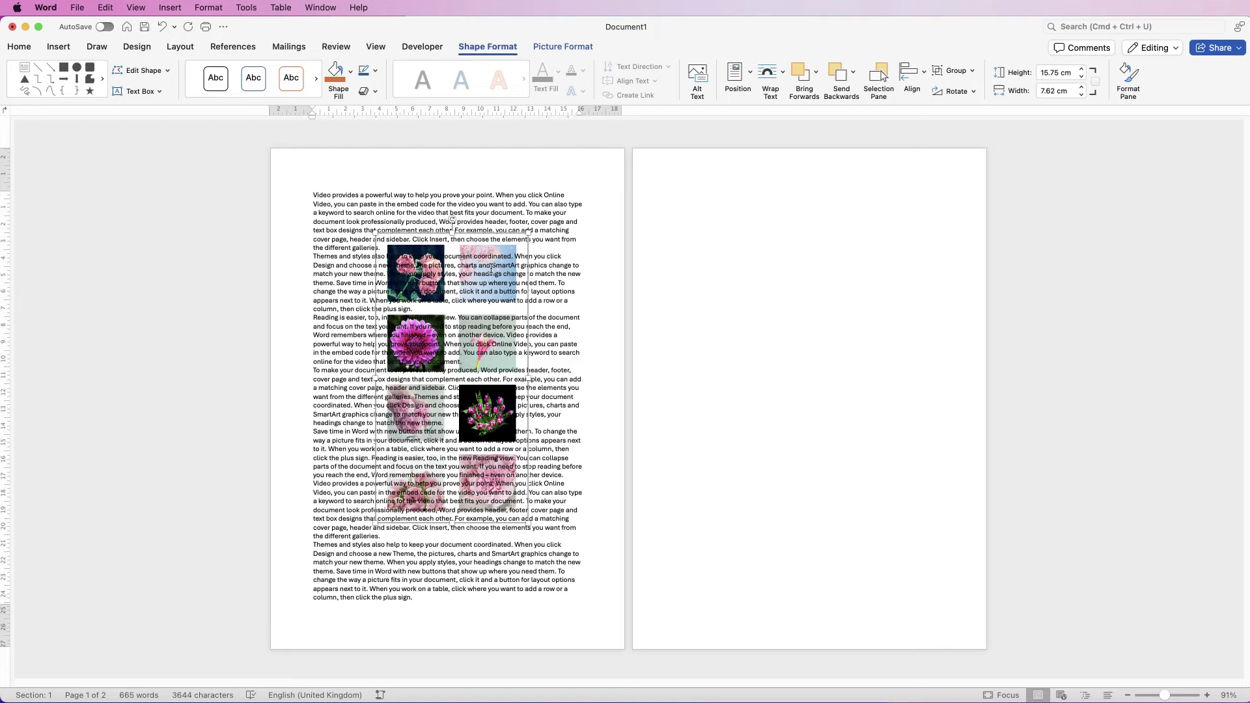
click(492, 260)
click(489, 274)
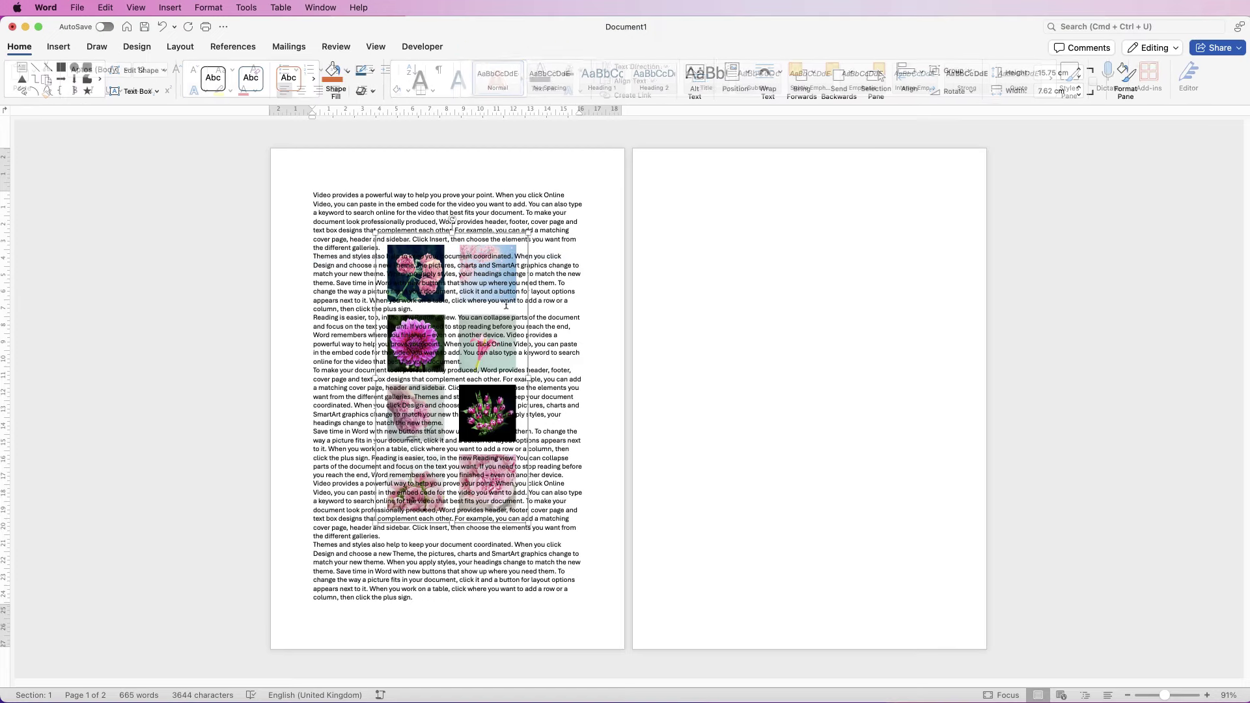
click(784, 72)
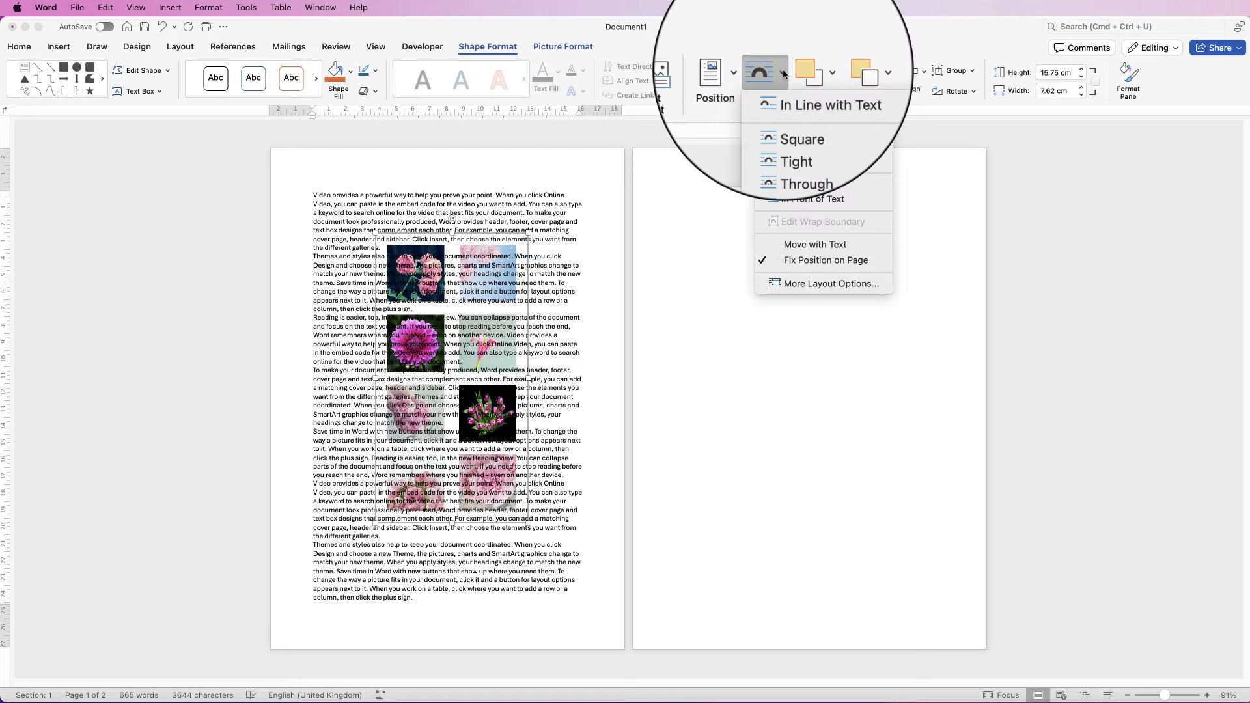
click(796, 115)
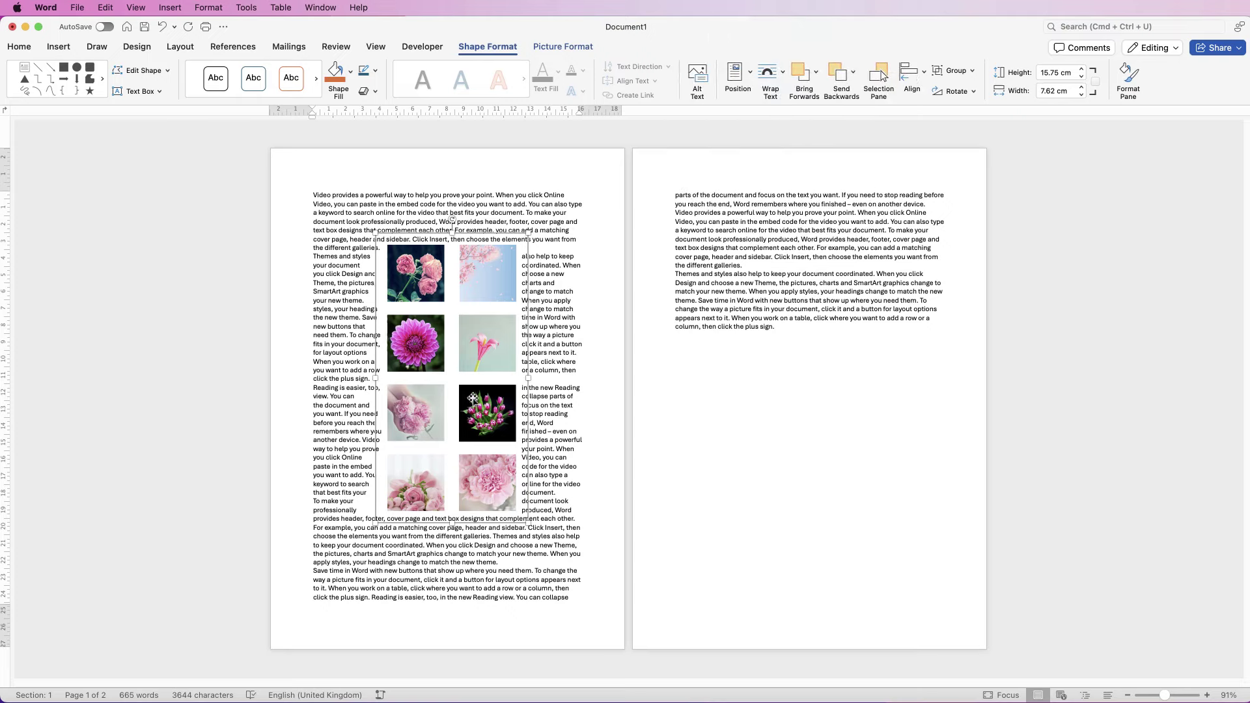
drag(473, 400, 405, 480)
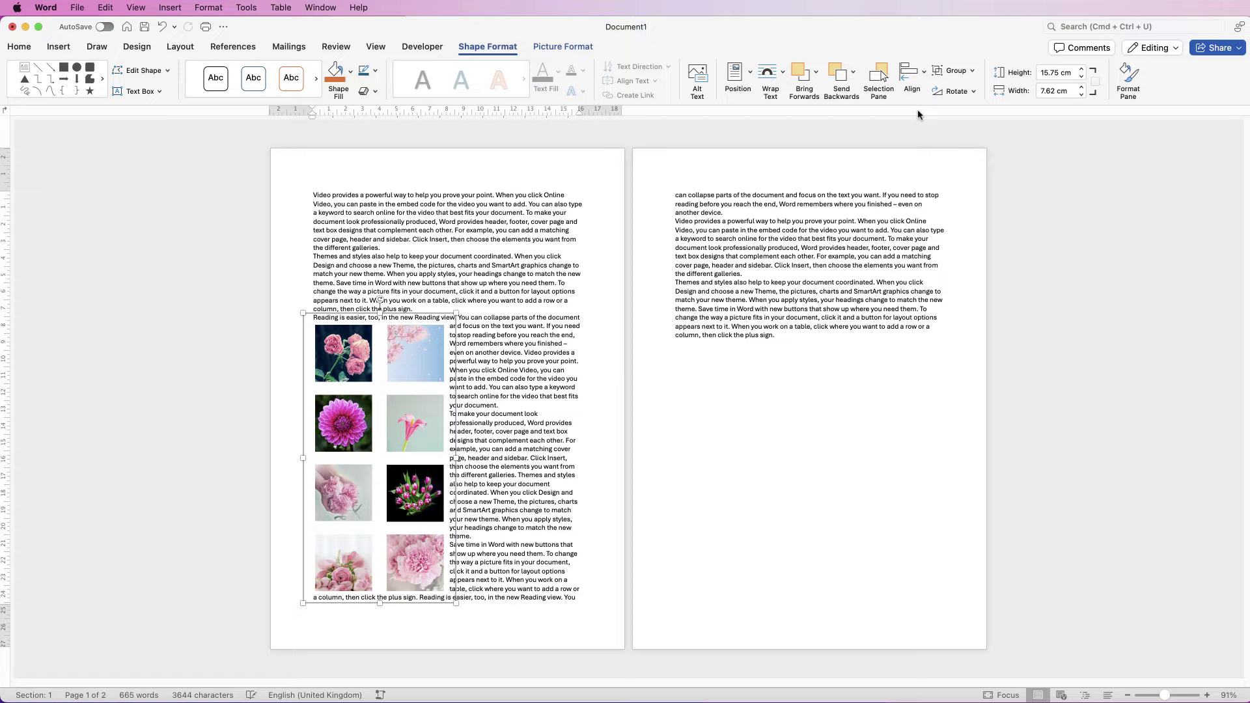
In Layout options, set the grid's Top, Bottom, Left and Right distance from text to 1 cm
click(770, 78)
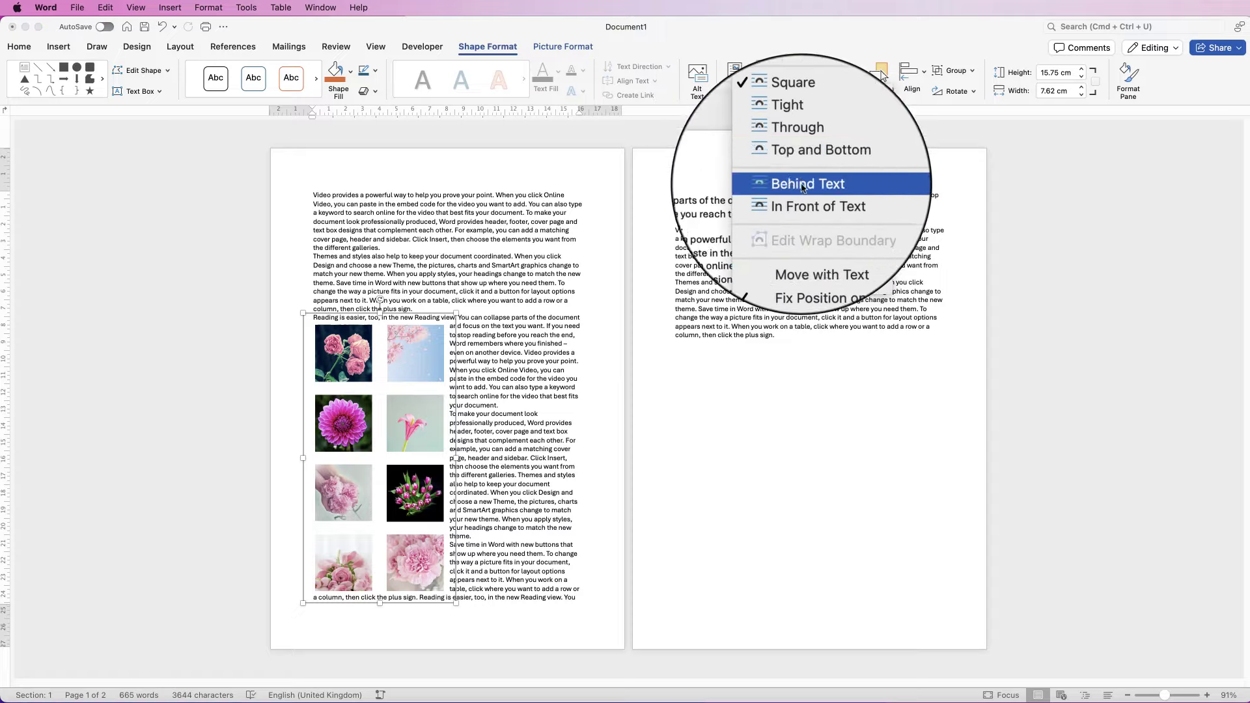
click(814, 260)
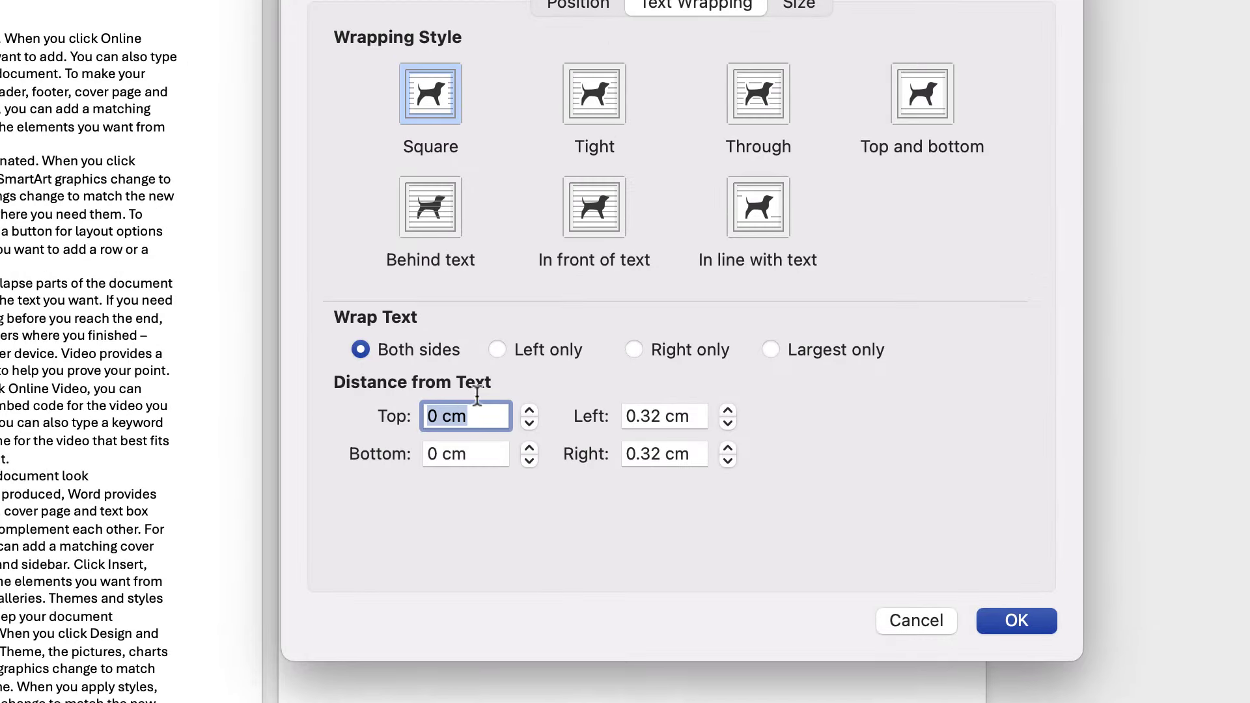
text(1)
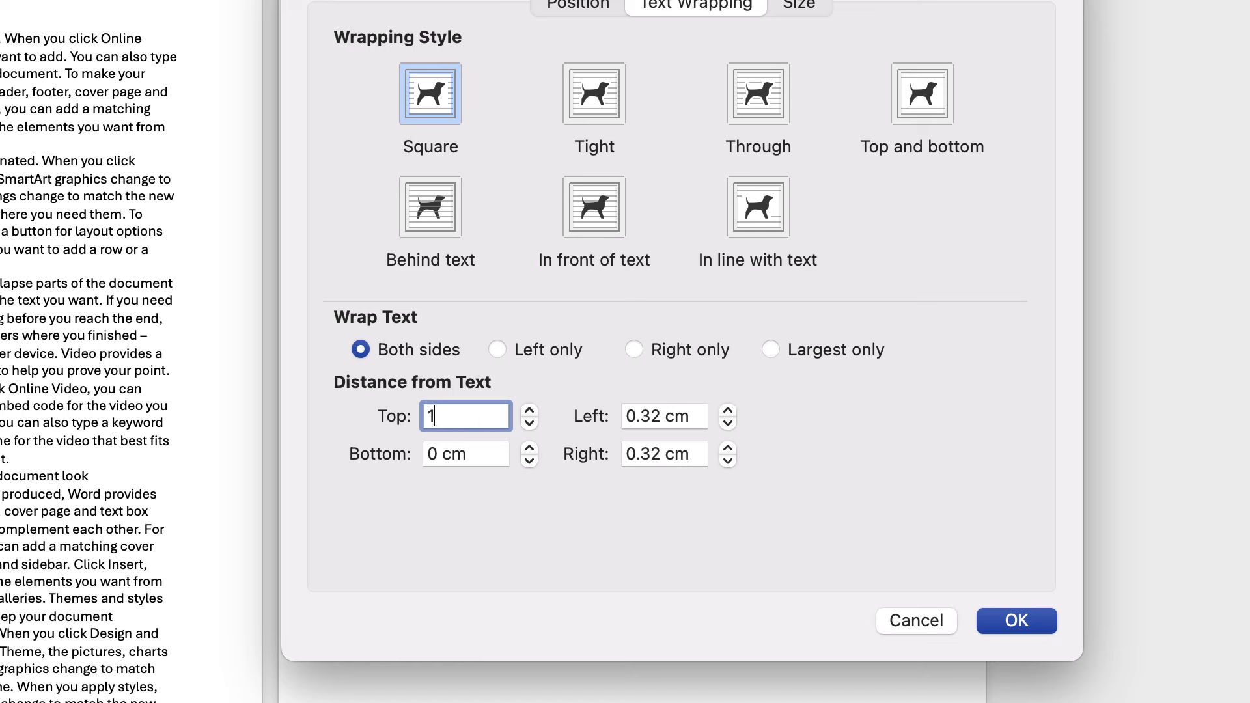
key(Tab)
text(1)
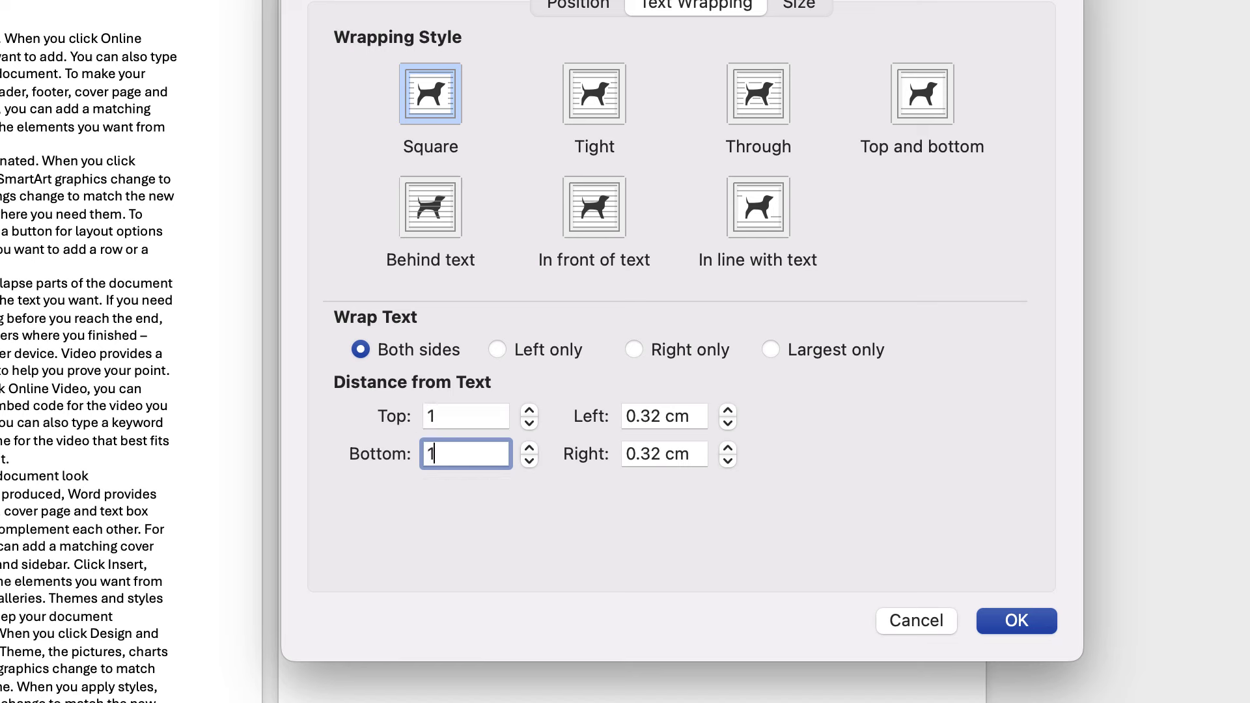
key(Tab)
text(1)
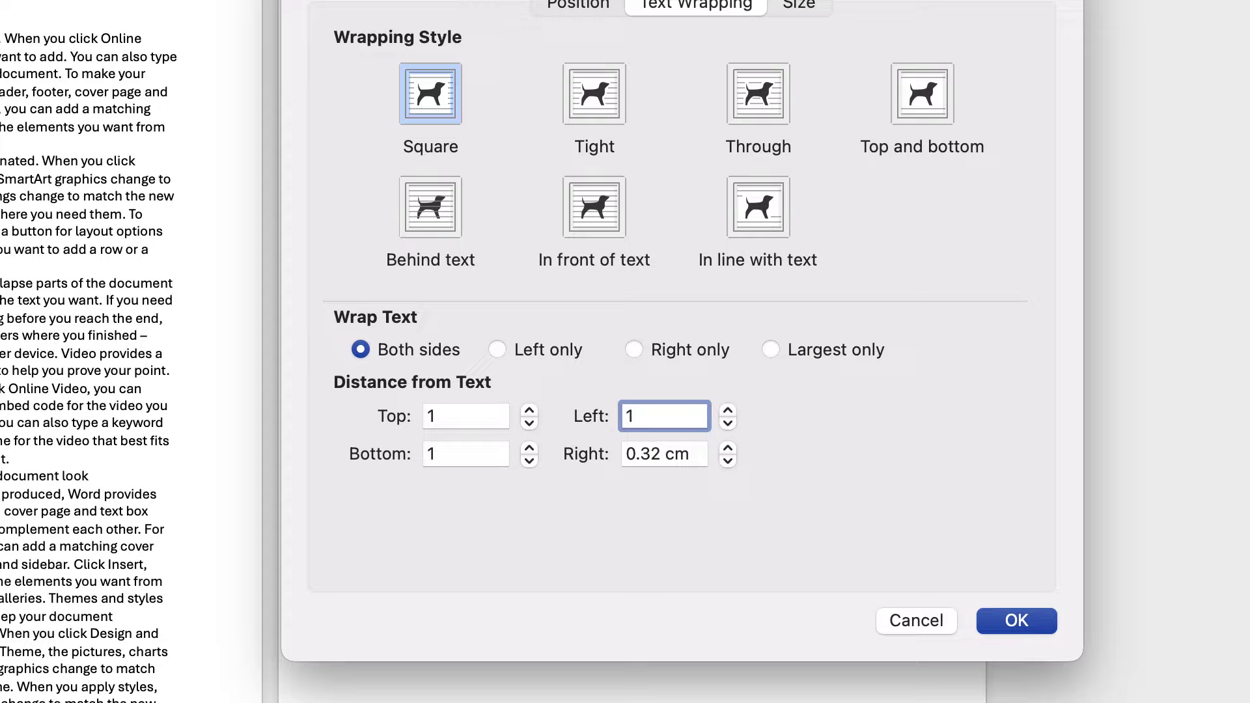
key(Tab)
text(1)
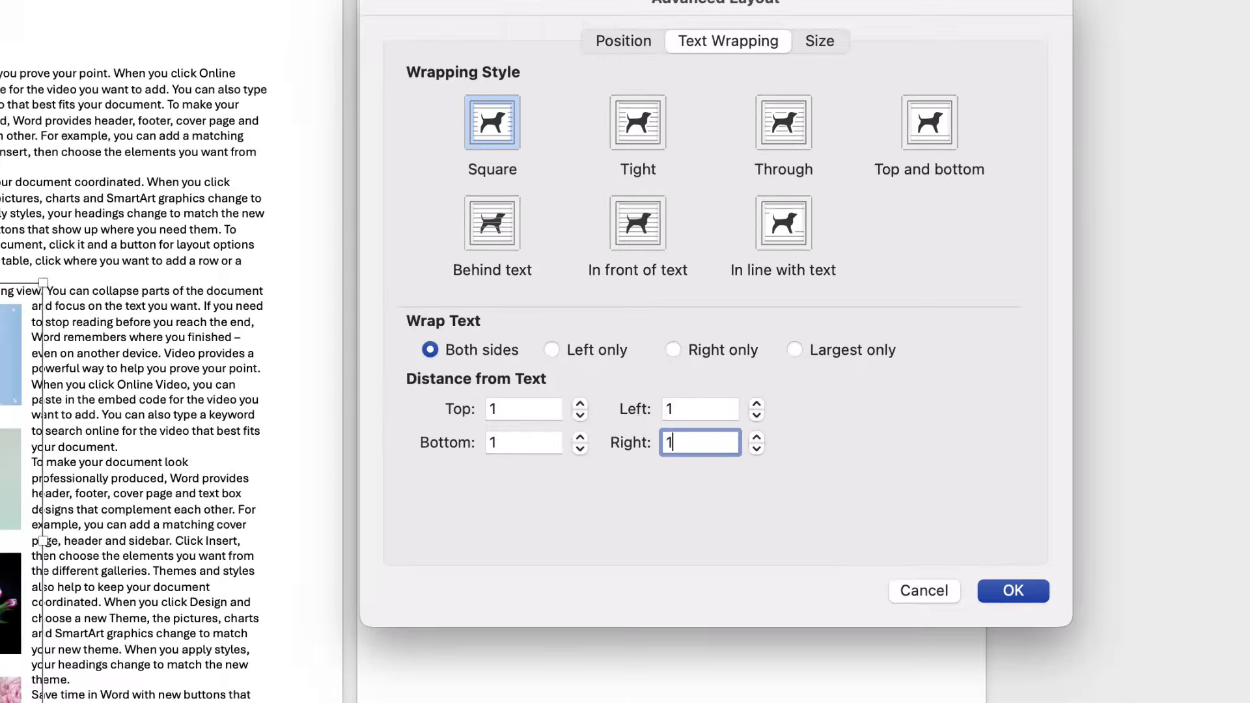
key(Return)
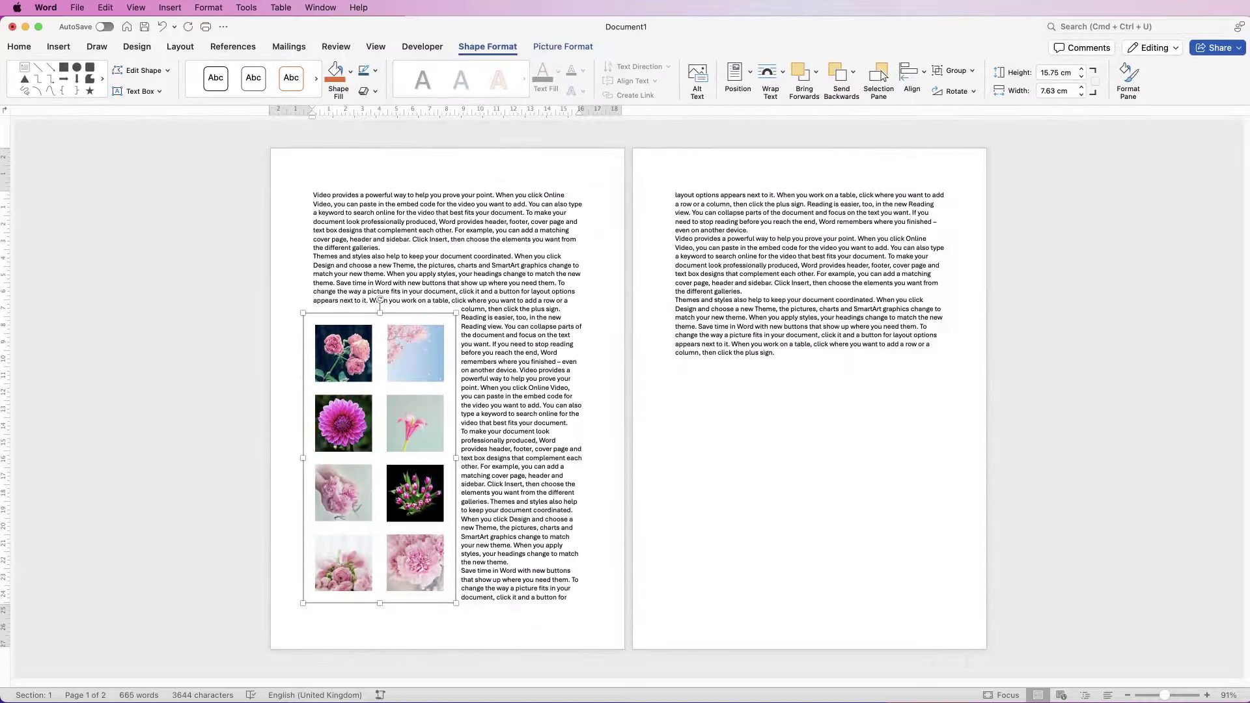
Drag the flower grid slightly up into its place on the page
drag(429, 449, 408, 429)
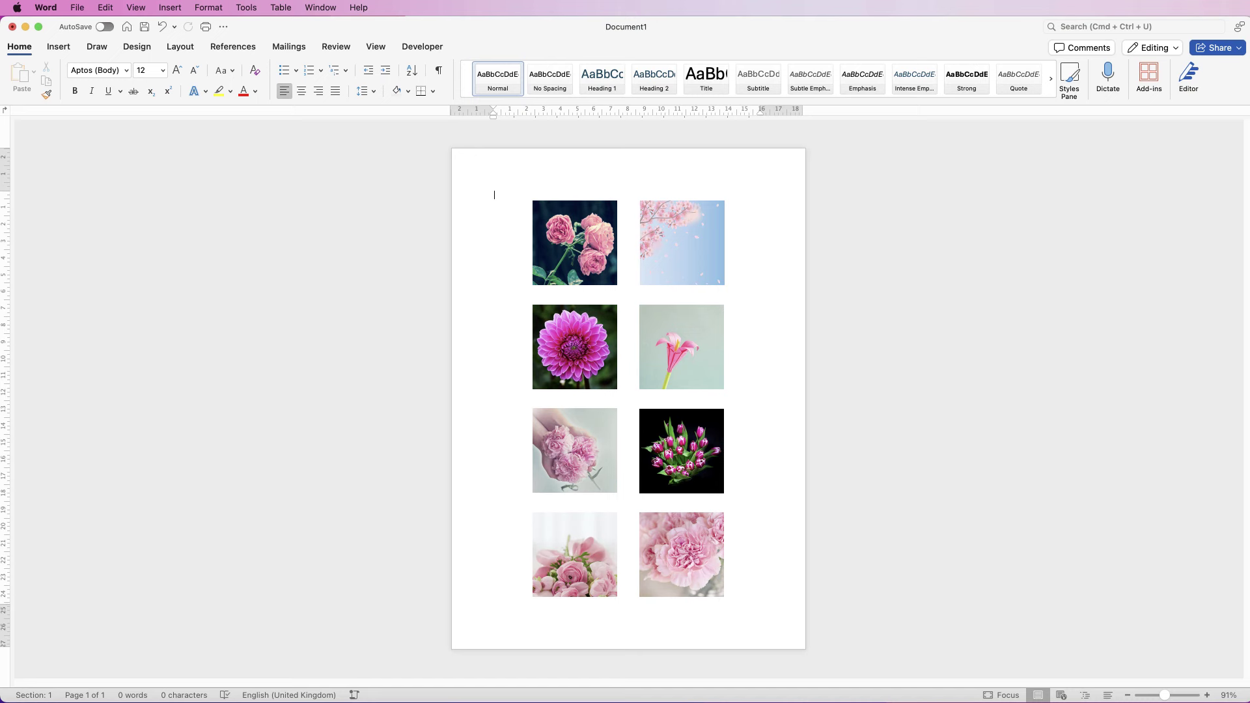
click(629, 399)
right_click(664, 252)
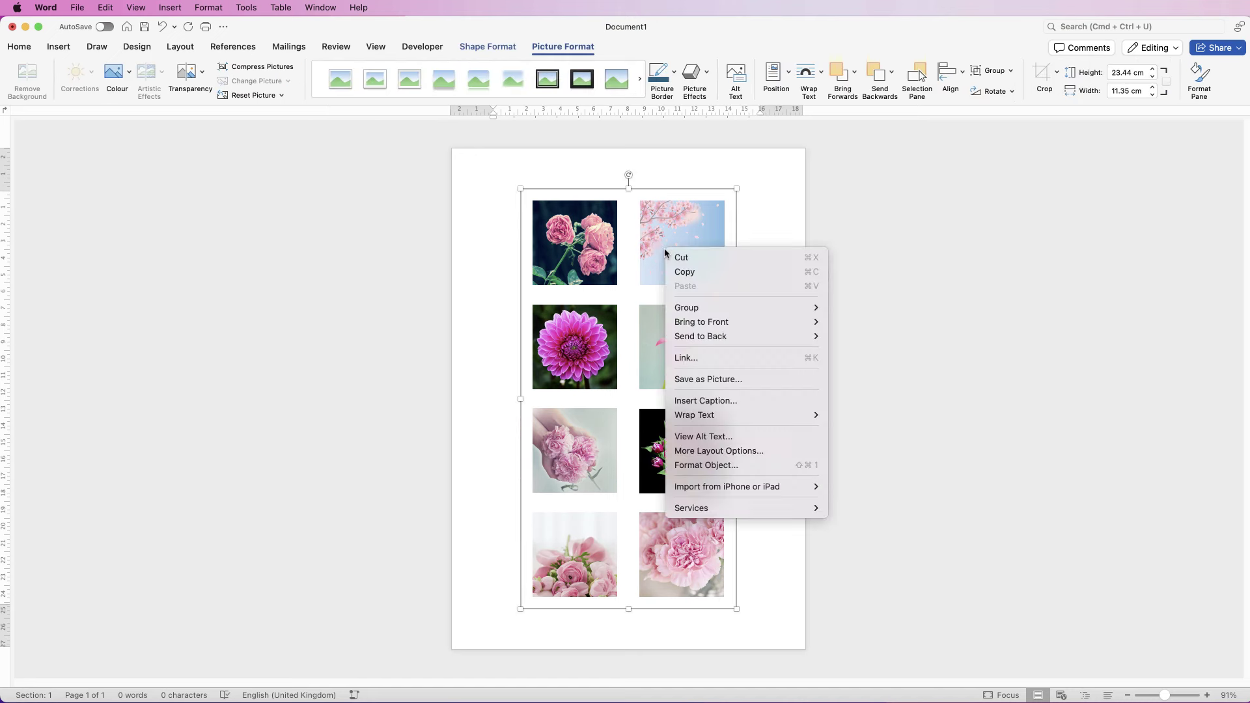
click(705, 380)
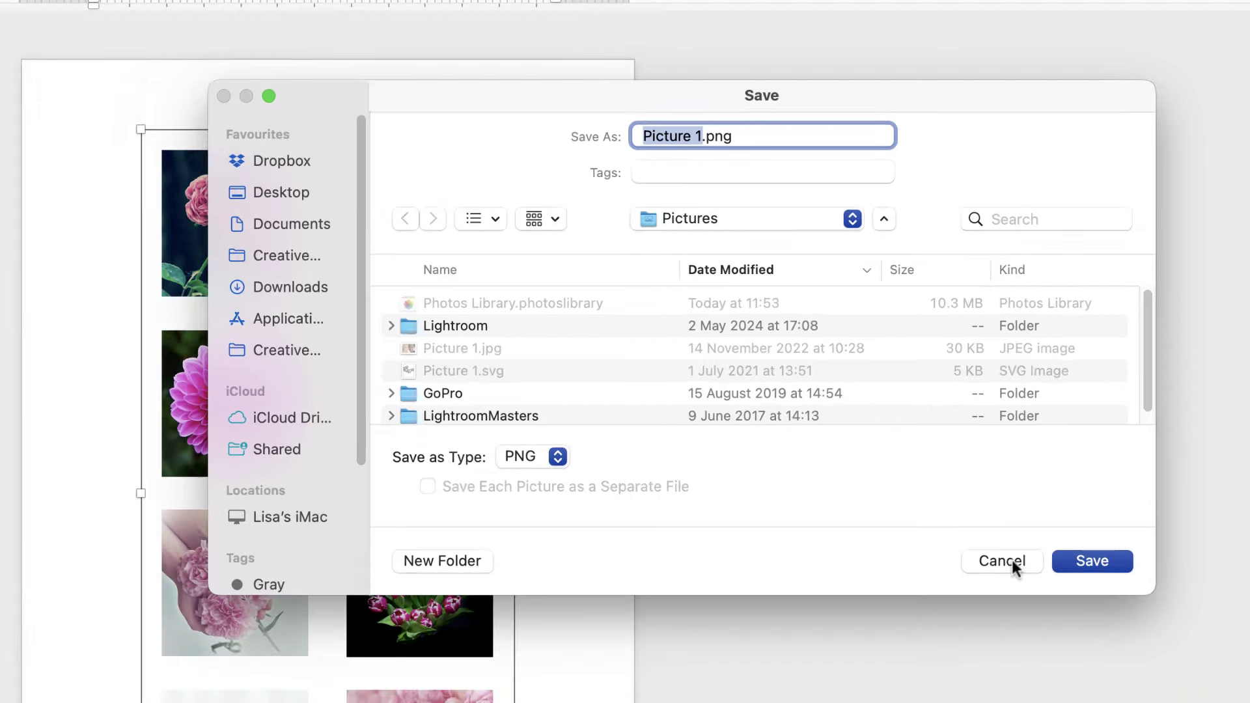
click(1015, 611)
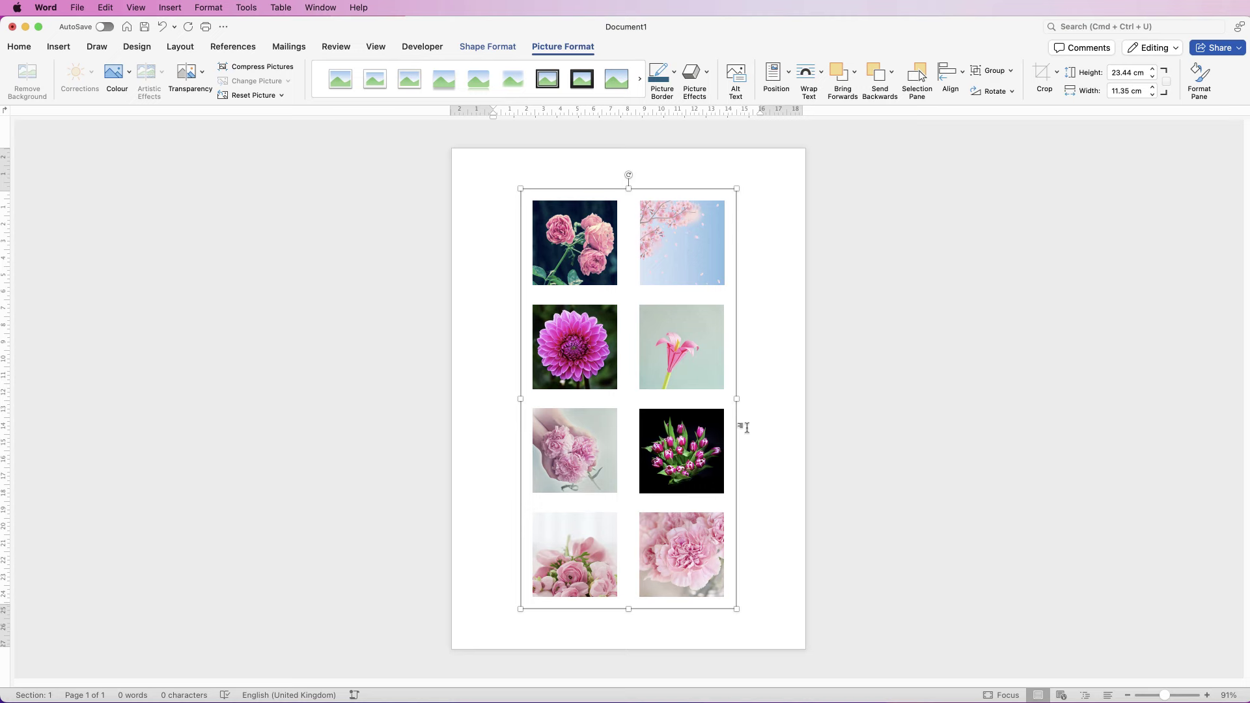
click(774, 286)
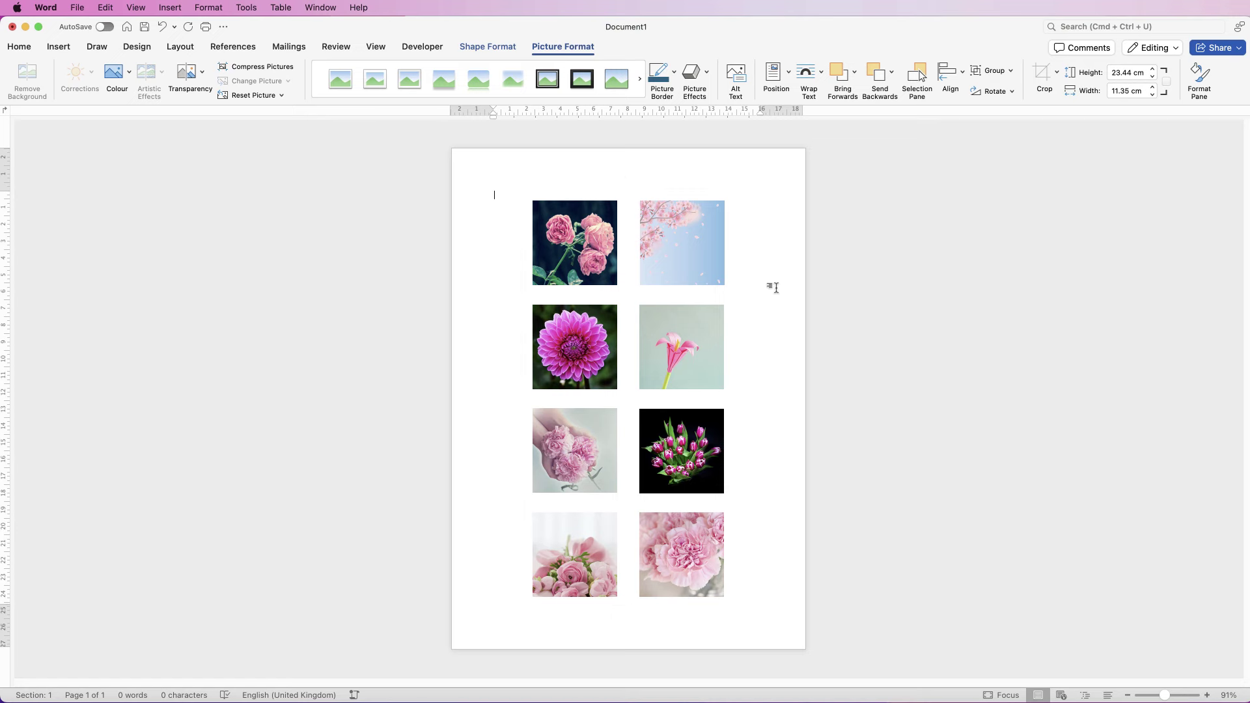
click(77, 7)
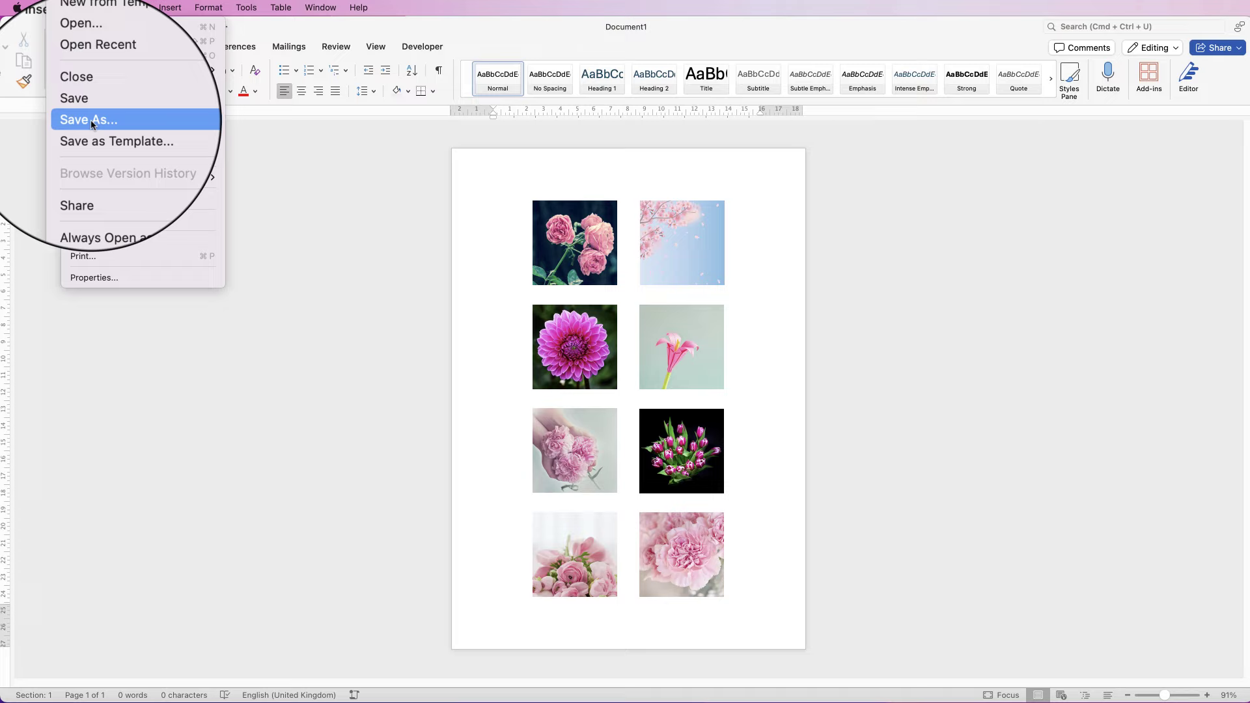
click(424, 201)
key(super+s)
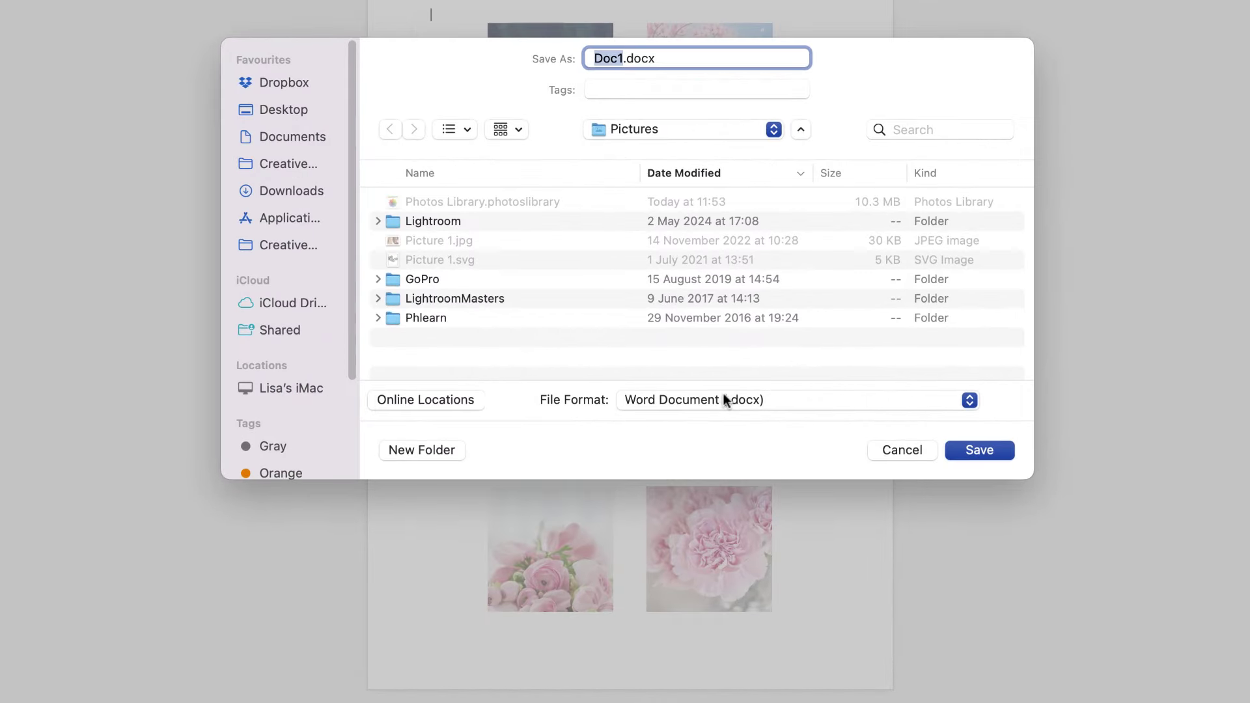
click(736, 455)
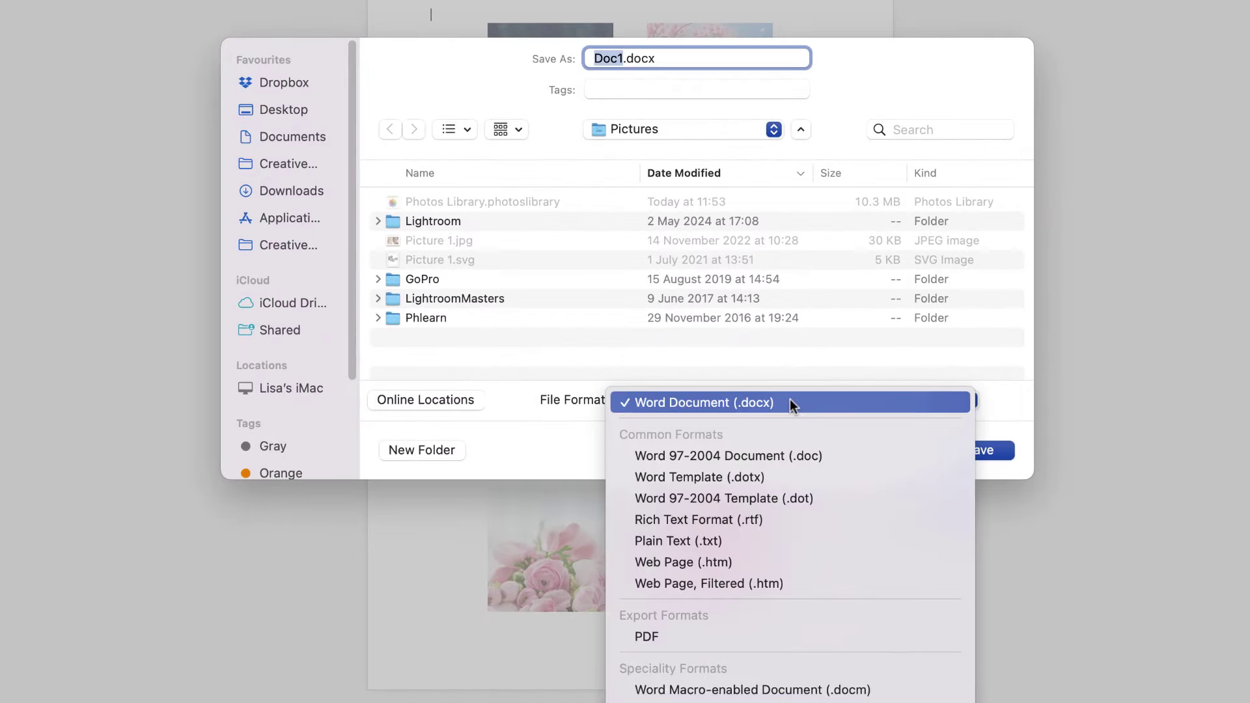
click(647, 637)
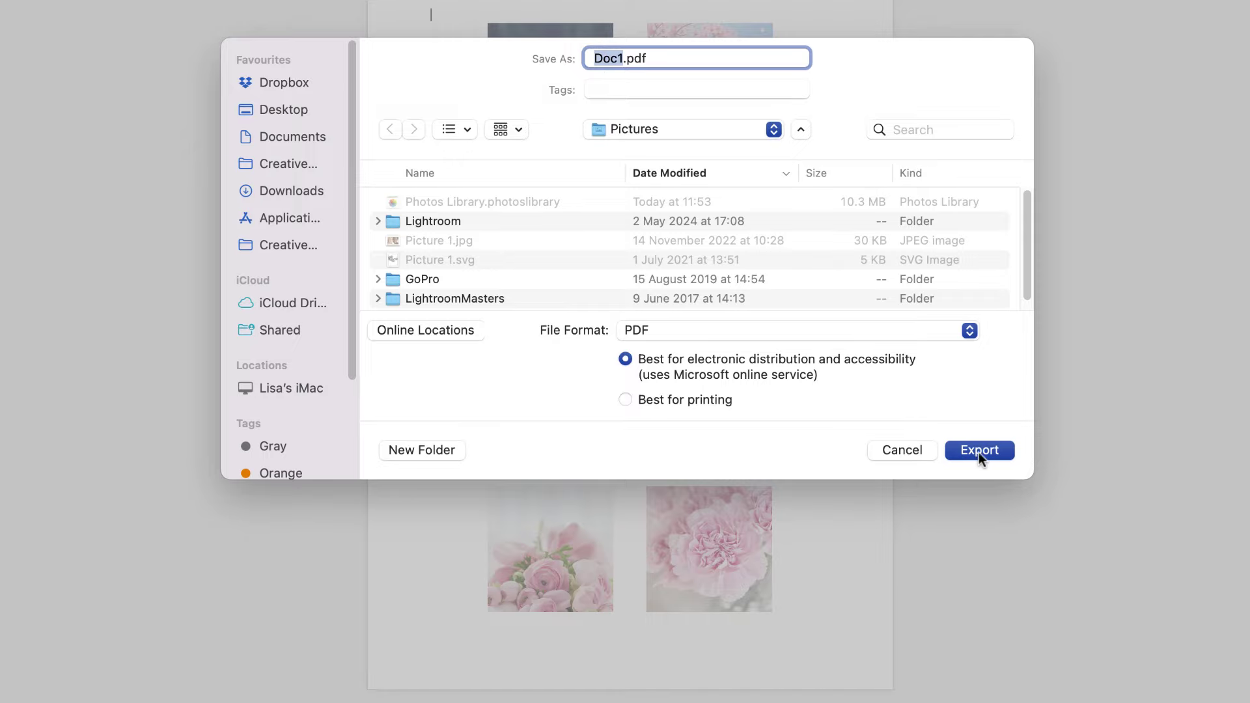
click(902, 450)
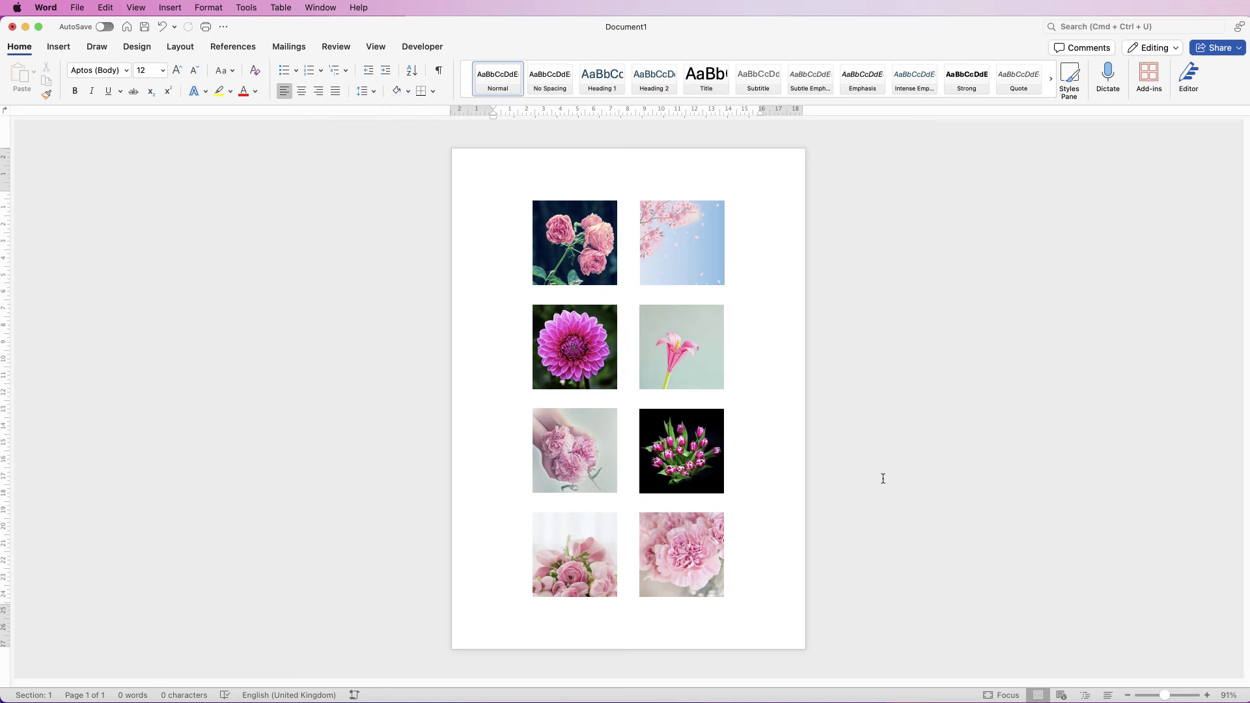